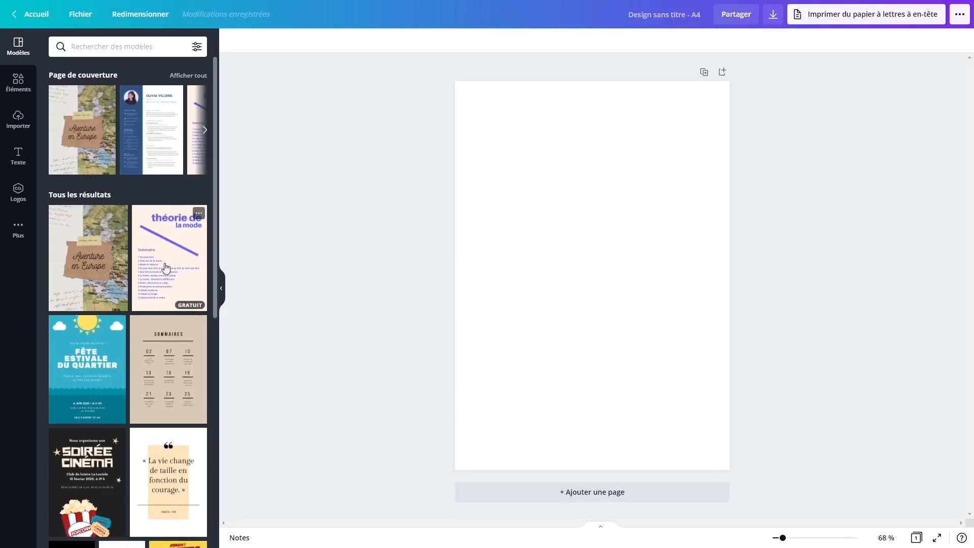
Apply the free cream template framed by watercolour tropical leaves and cacti to the A4 page
scroll(163, 271, "down", 6)
scroll(155, 272, "down", 7)
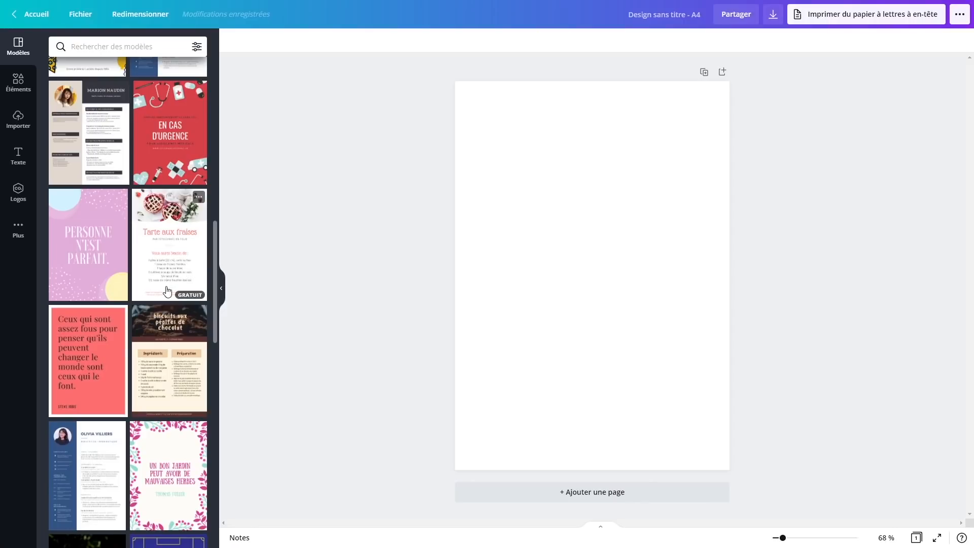
scroll(168, 292, "down", 9)
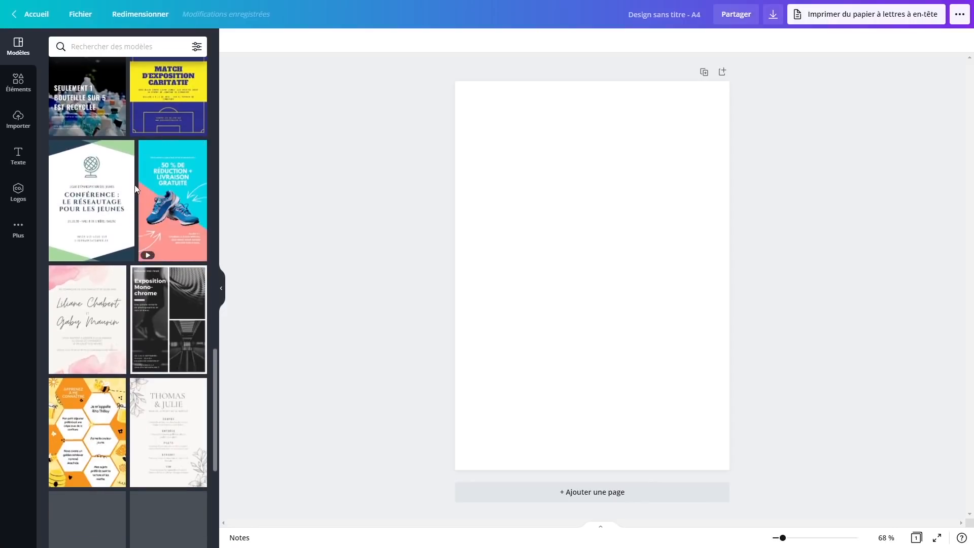
scroll(135, 189, "down", 3)
scroll(132, 226, "down", 3)
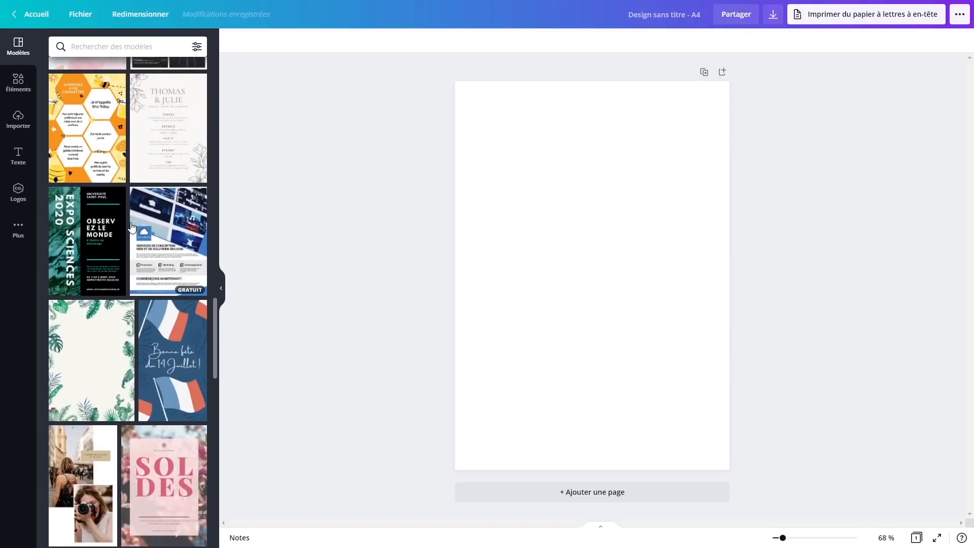
scroll(131, 226, "down", 3)
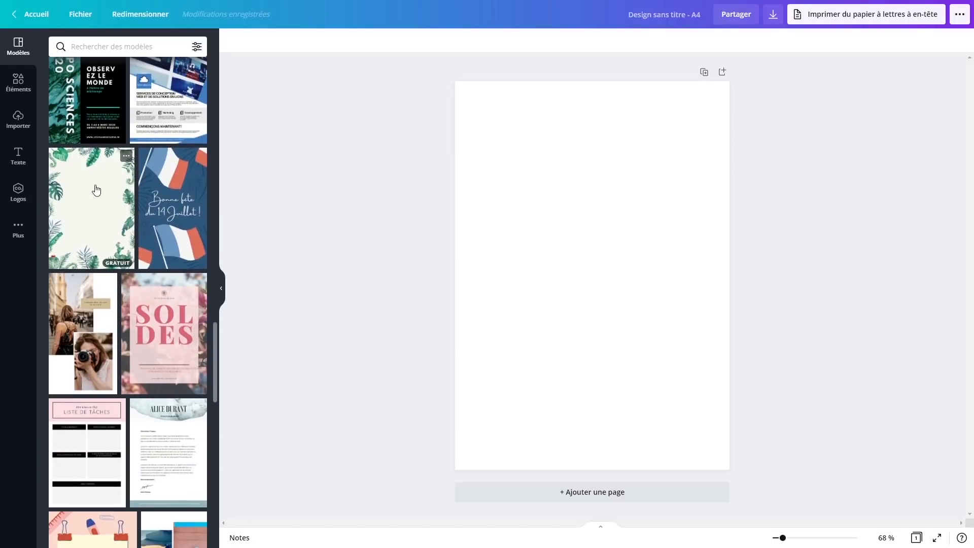
left_click(101, 198)
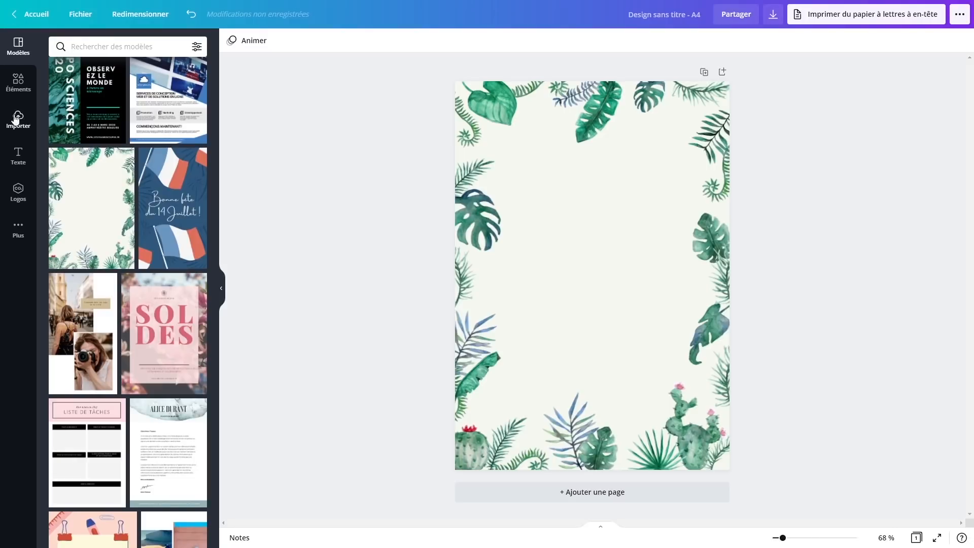
Add a title with the artist's full name and move it into the page's upper third
left_click(19, 154)
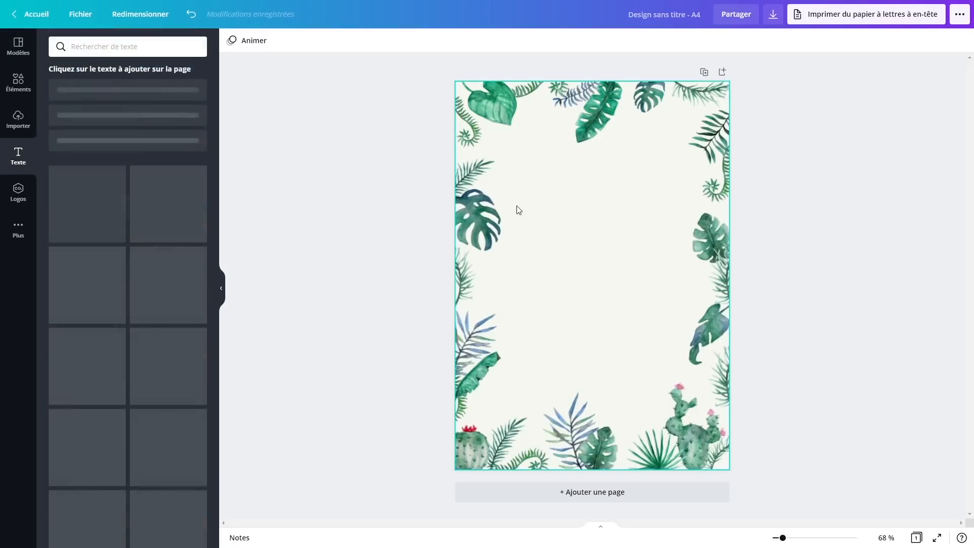
left_click(122, 97)
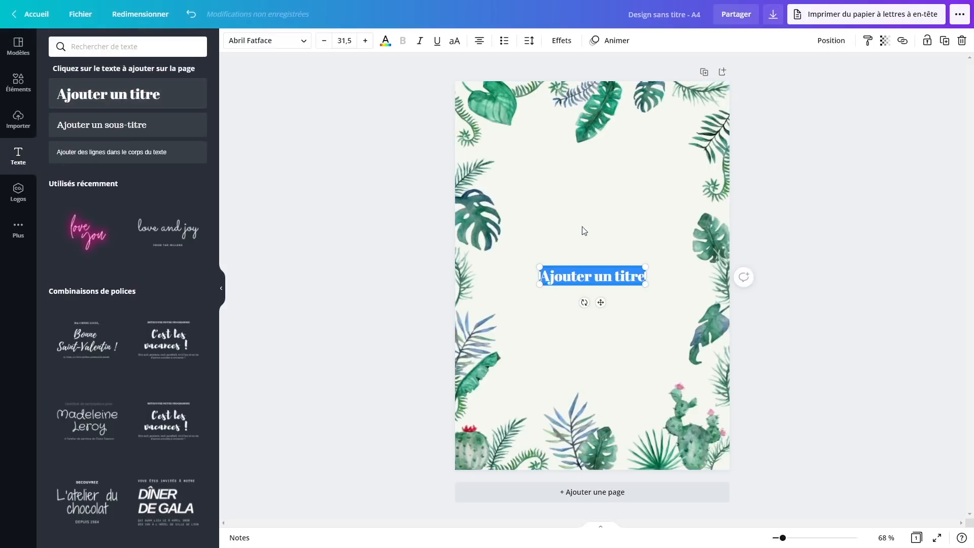
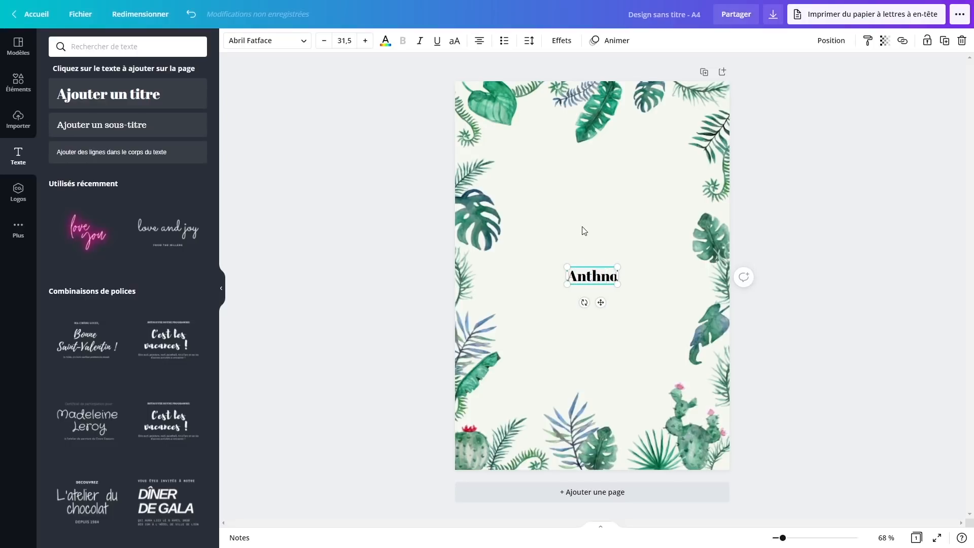
left_click_drag(600, 303, 630, 200)
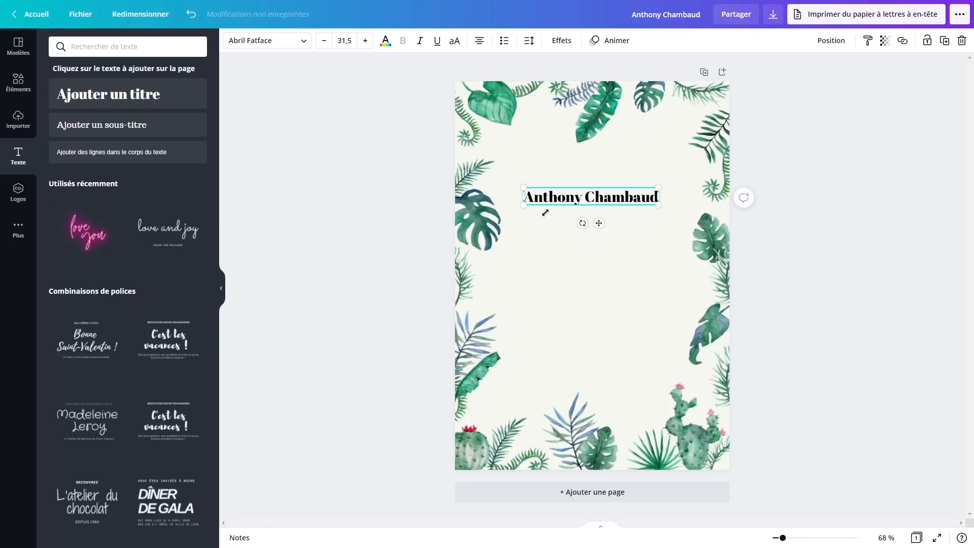
Add the subtitle 'Artiste peintre' beneath the title, then select the right-edge monstera leaf
left_click(99, 131)
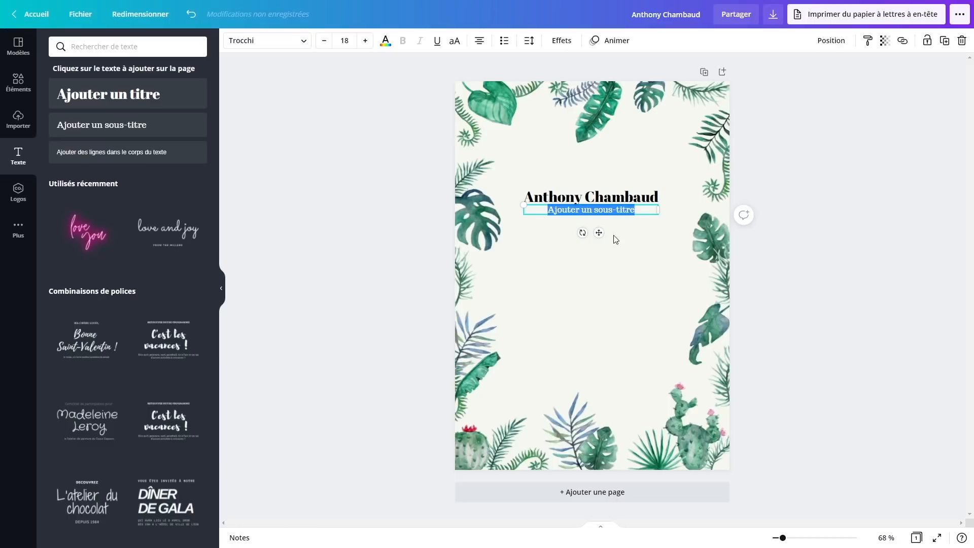
type("Artiste")
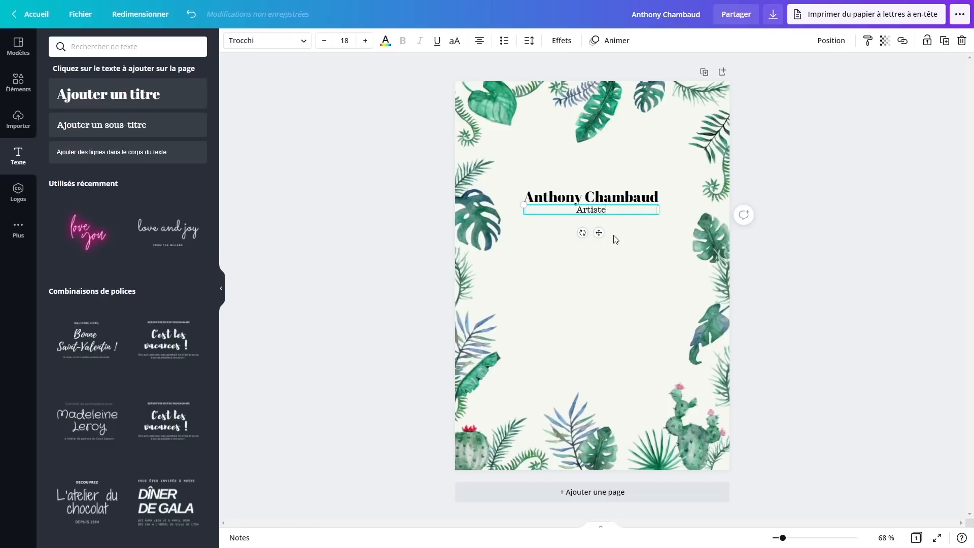
type(" peintre")
left_click(800, 285)
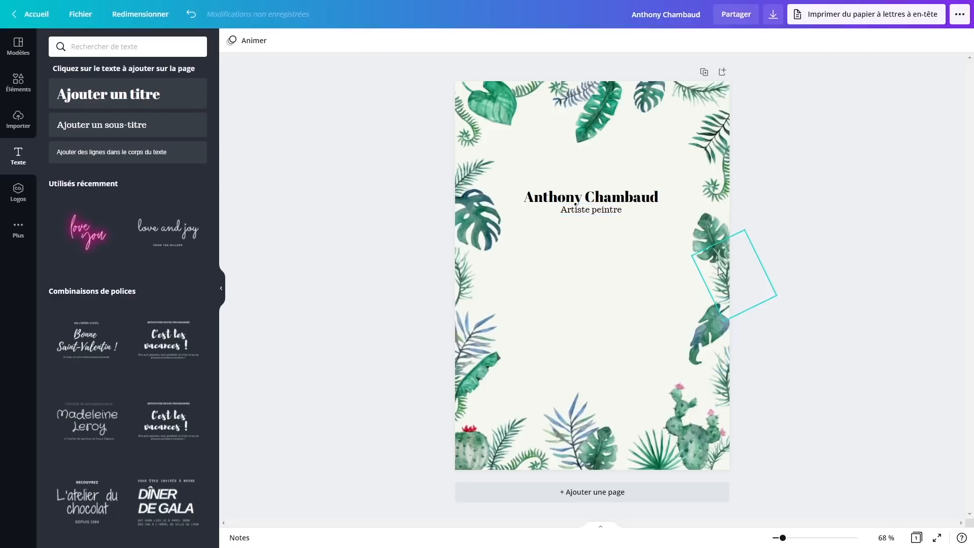
left_click(713, 240)
left_click_drag(820, 133, 618, 101)
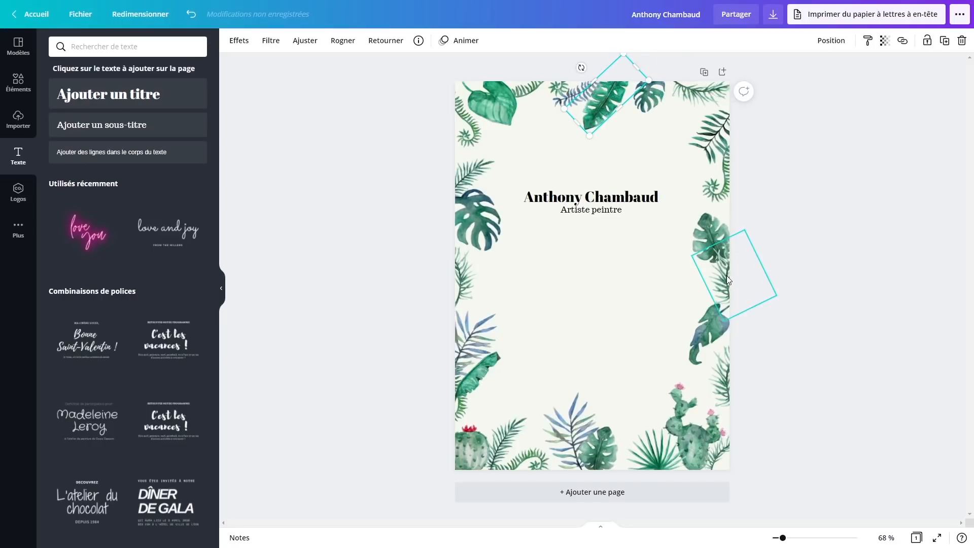
key("ctrl+z")
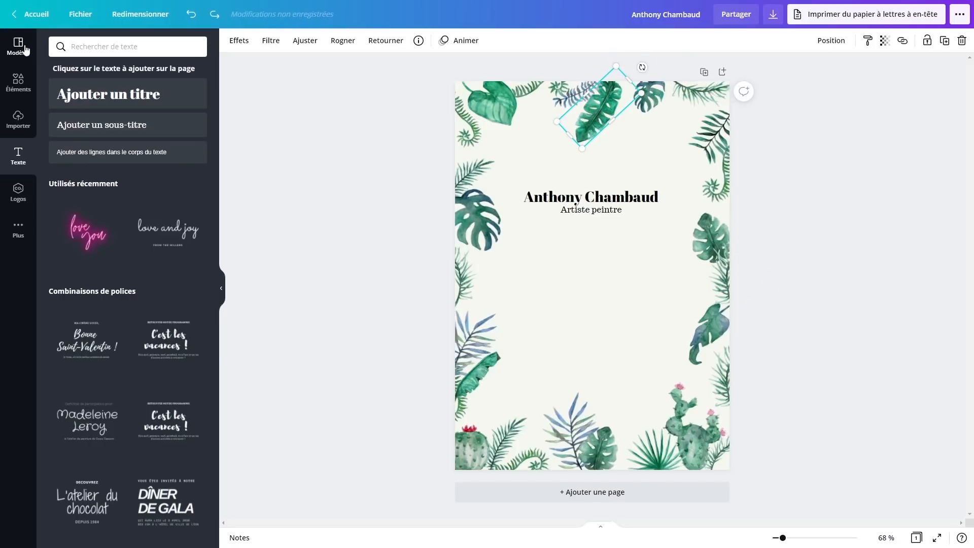
left_click(27, 57)
scroll(149, 234, "down", 5)
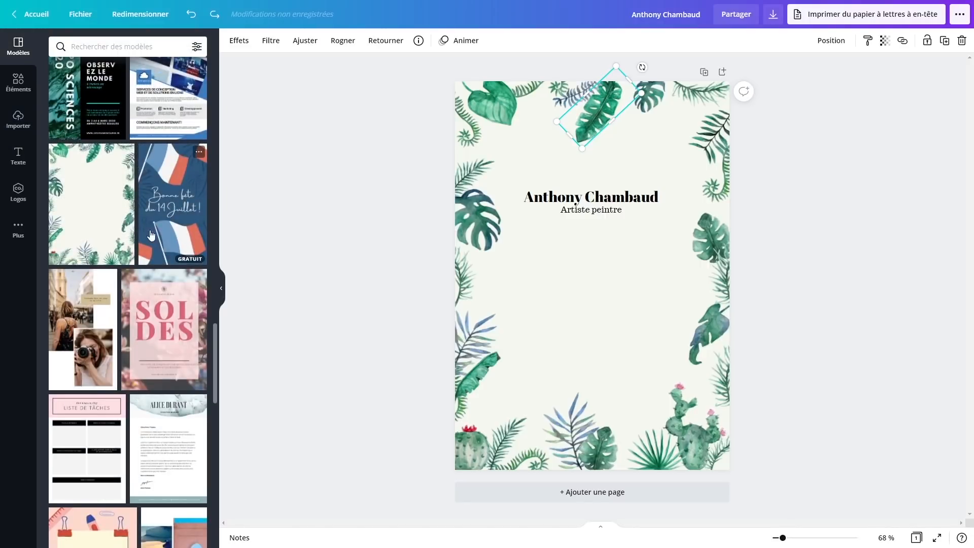
scroll(148, 233, "up", 15)
scroll(125, 67, "up", 4)
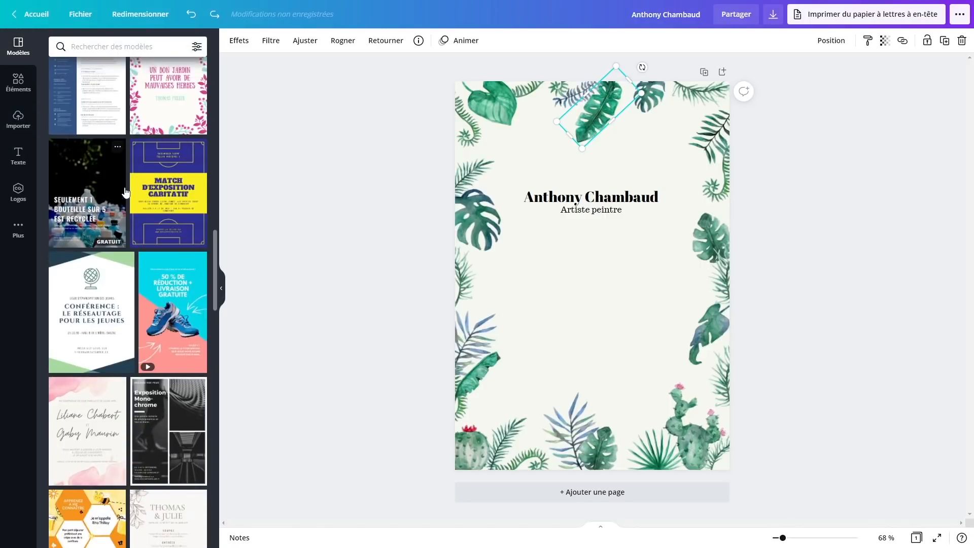
left_click(127, 47)
type("peinture")
key("Return")
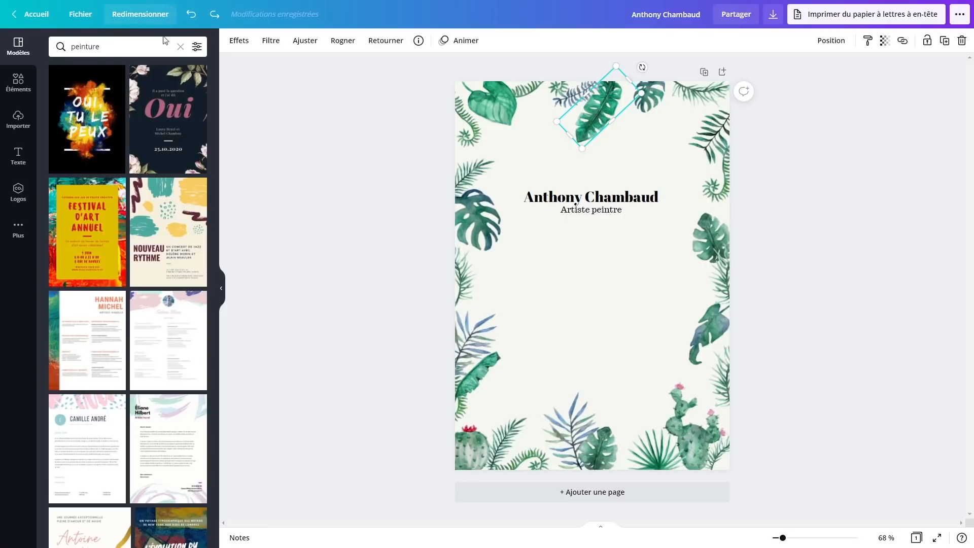
left_click(103, 153)
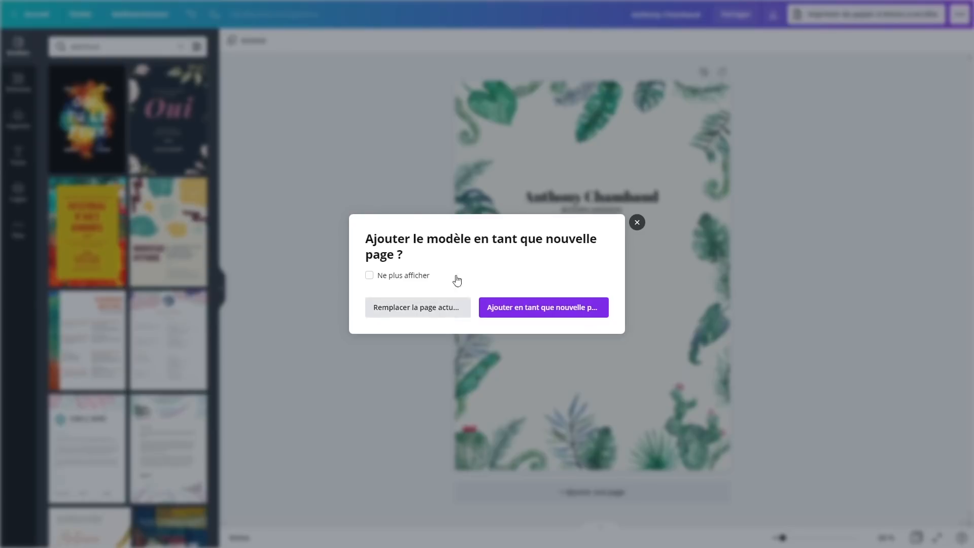
left_click(429, 311)
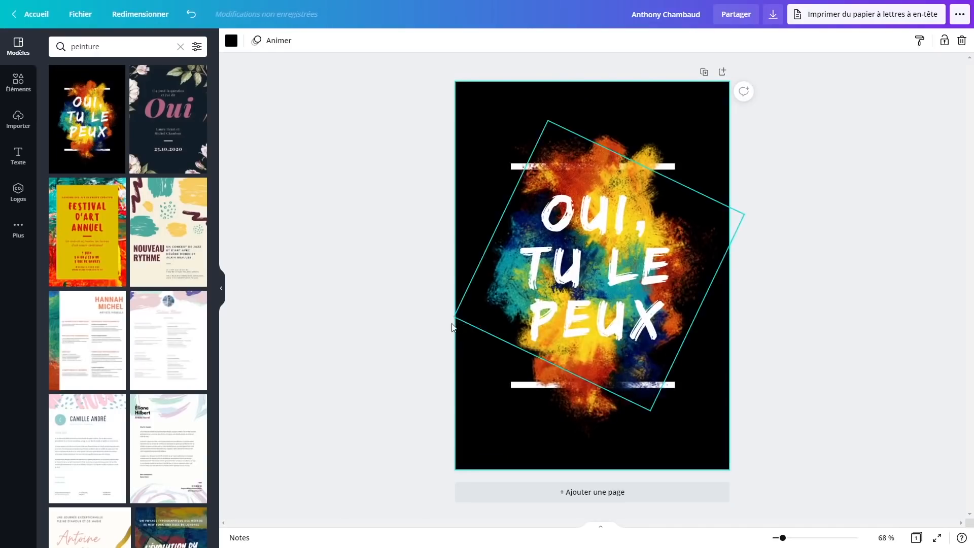
left_click(637, 240)
key("Delete")
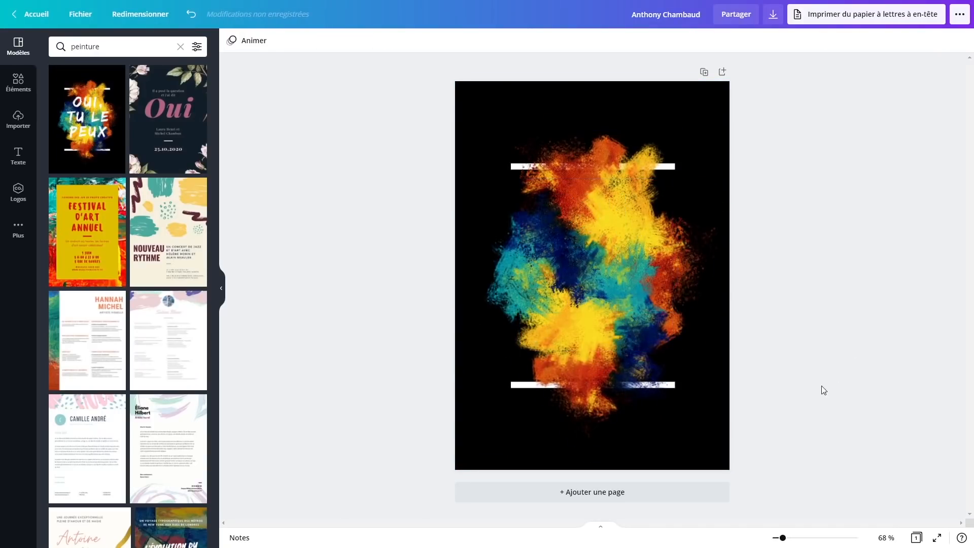
key("ctrl+z")
key("ctrl+z")
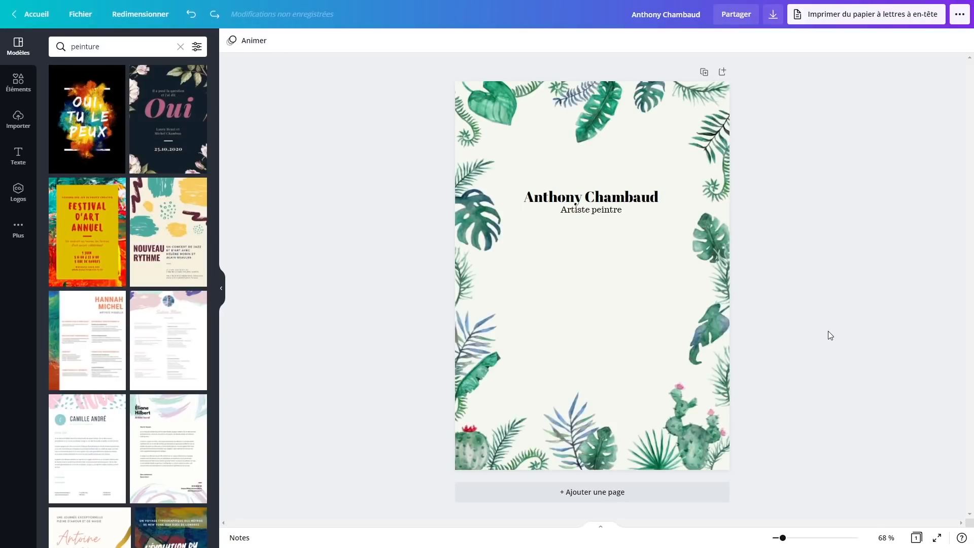
Delete the decorative leaves along the right, bottom, left and top edges of the page
left_click_drag(801, 462, 710, 93)
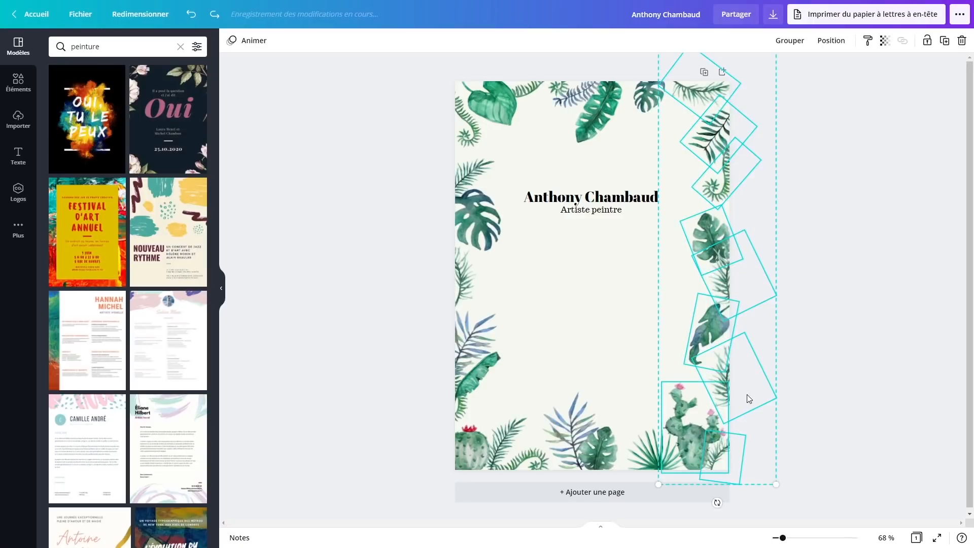
key("Delete")
left_click_drag(820, 454, 393, 397)
key("Delete")
left_click_drag(440, 435, 469, 90)
key("Delete")
left_click_drag(778, 123, 500, 93)
key("Delete")
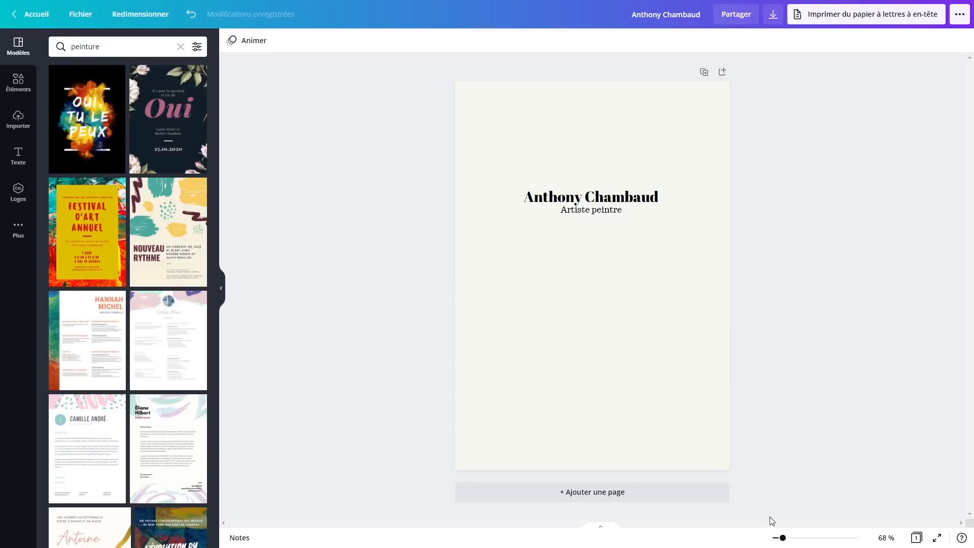
Add a blank second page below the letterhead
left_click(653, 491)
scroll(775, 387, "up", 7)
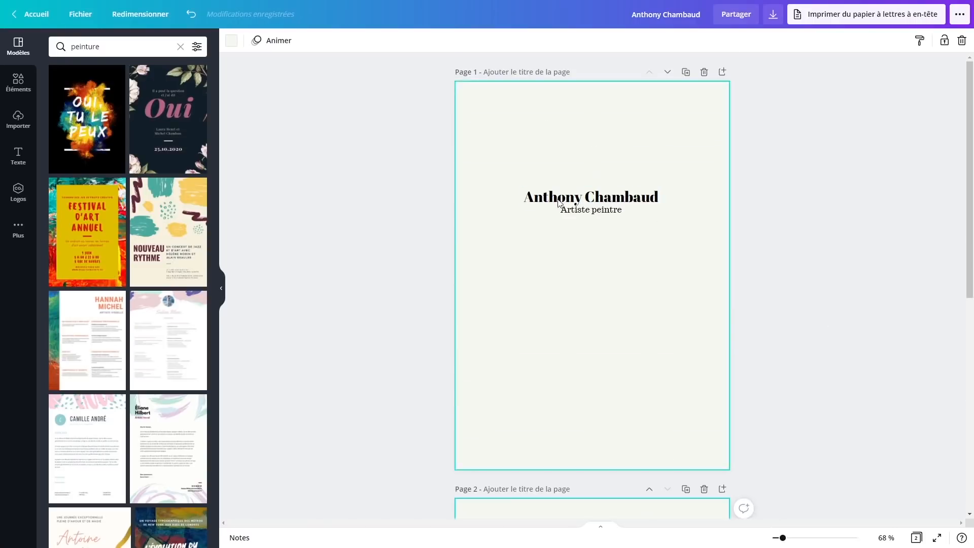
scroll(766, 331, "down", 4)
scroll(763, 330, "down", 4)
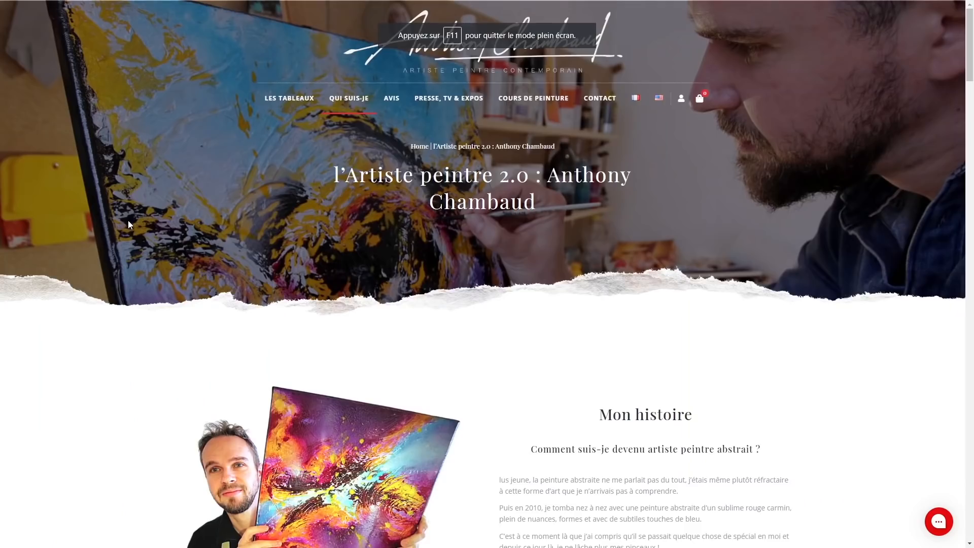
Scroll down the Qui suis-je page and briefly highlight the Mon histoire section text
scroll(128, 221, "down", 5)
scroll(239, 244, "down", 7)
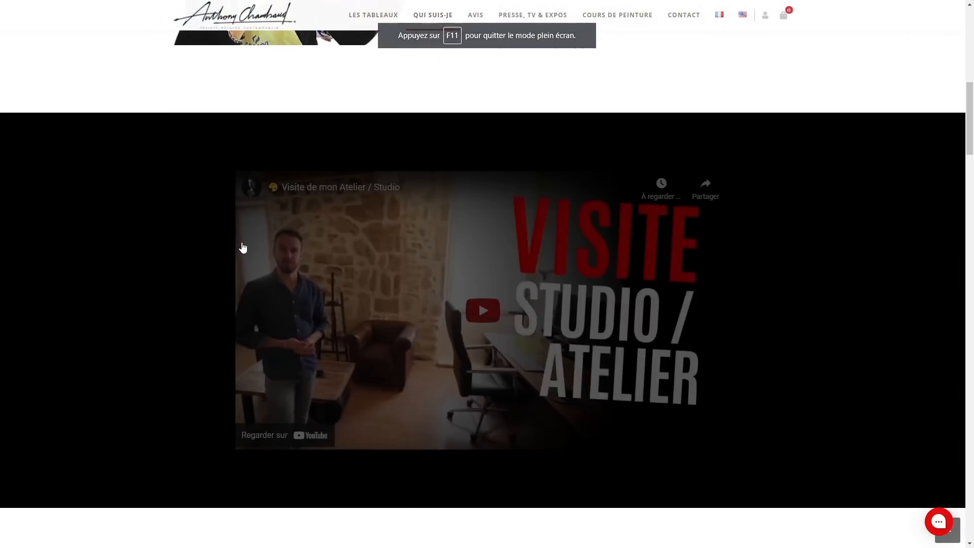
scroll(500, 307, "up", 10)
scroll(627, 346, "down", 1)
scroll(627, 346, "down", 15)
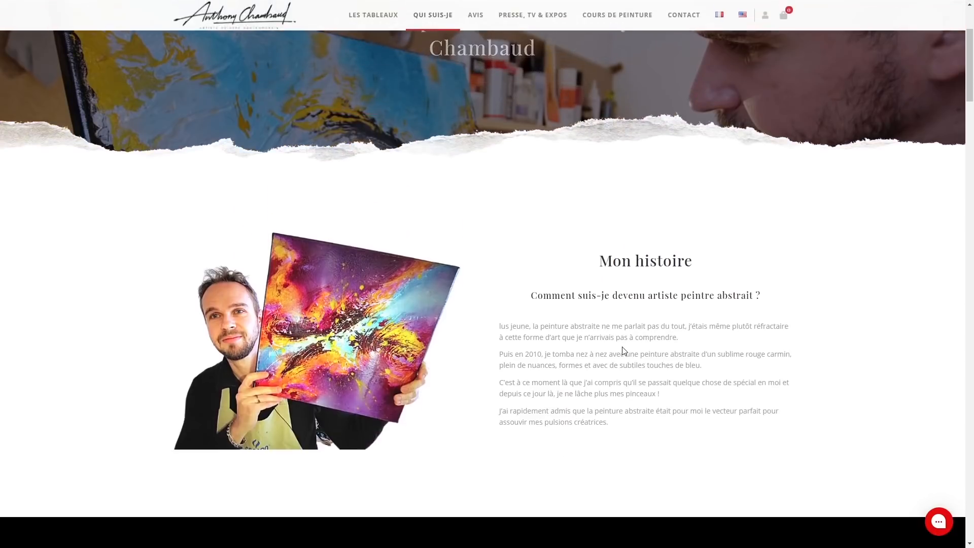
scroll(483, 312, "down", 10)
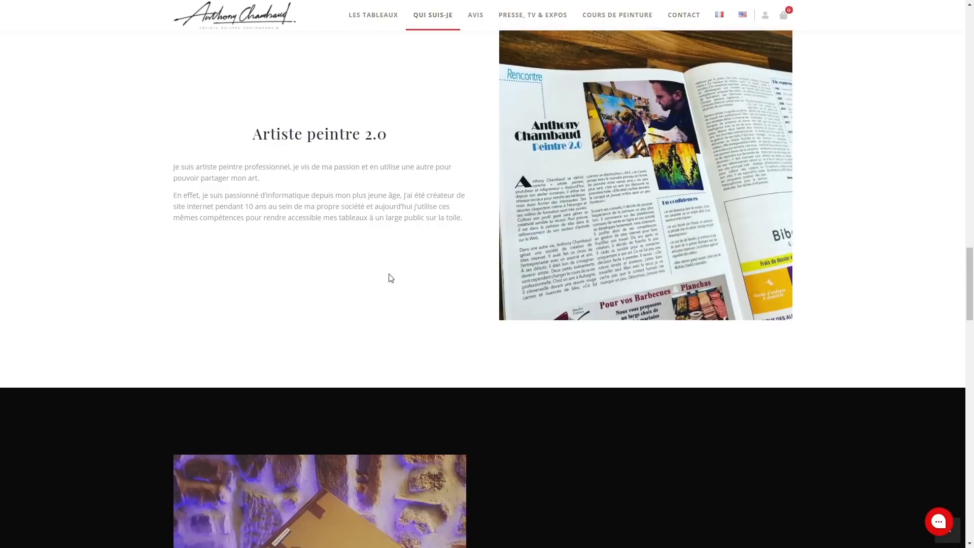
scroll(391, 278, "up", 20)
scroll(483, 321, "down", 3)
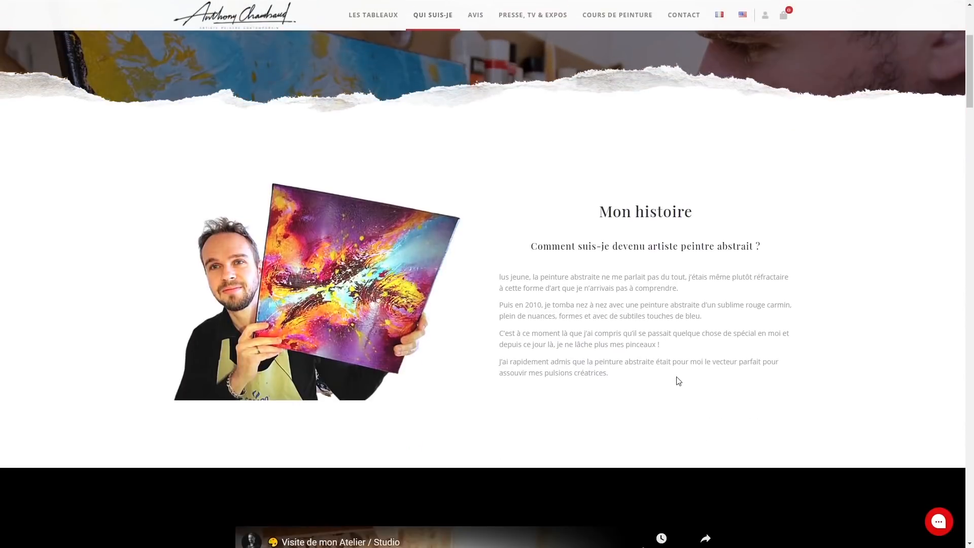
left_click_drag(679, 381, 576, 207)
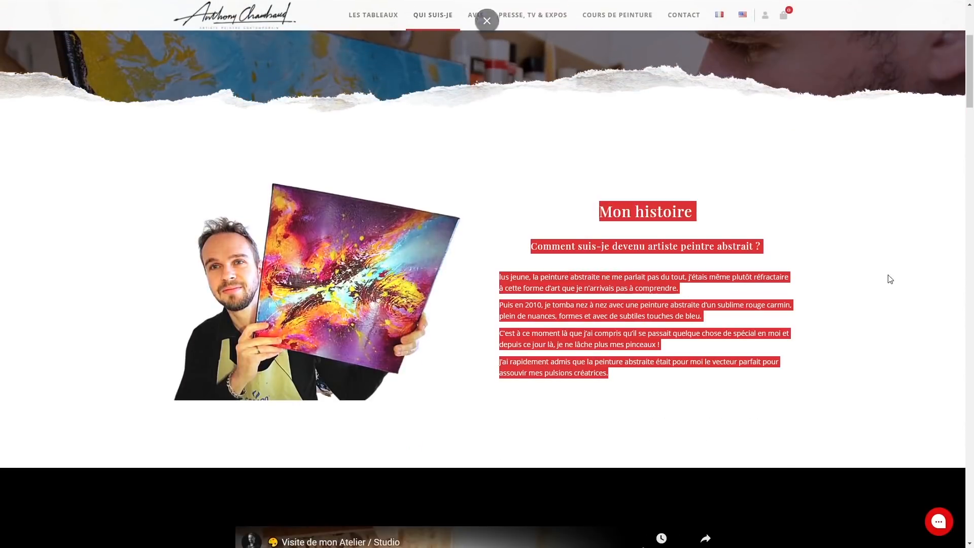
left_click(867, 349)
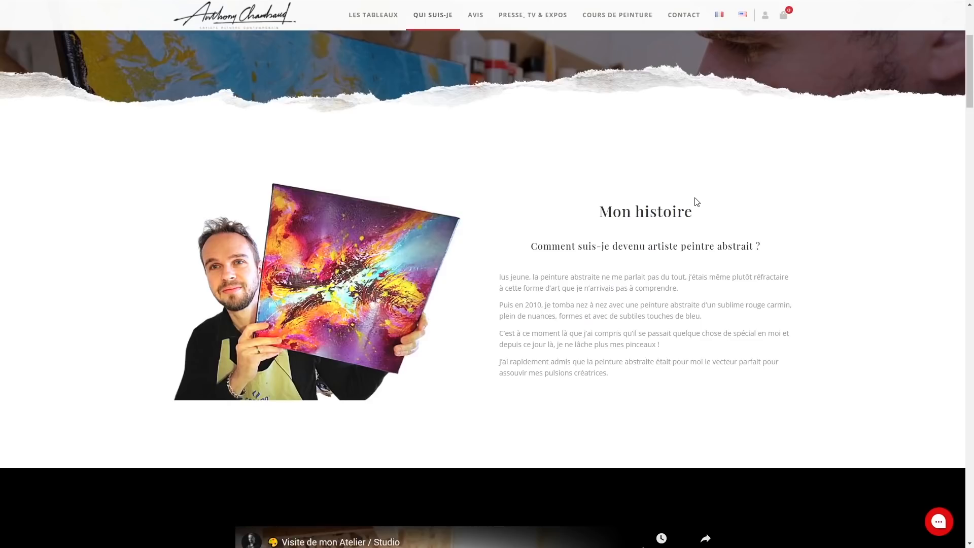
Scroll through the rest of the page and return to the Mon histoire section
scroll(756, 44, "up", 4)
scroll(611, 243, "down", 20)
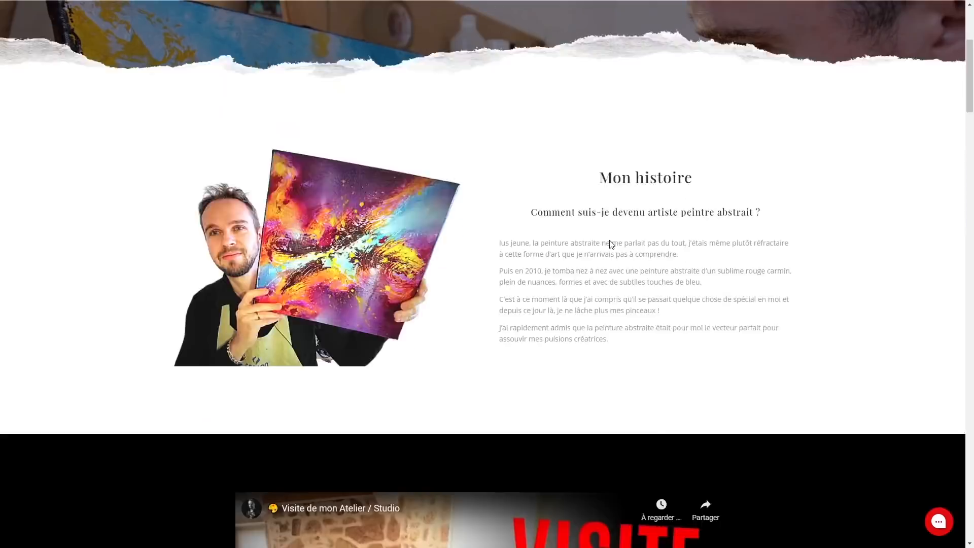
scroll(344, 285, "down", 3)
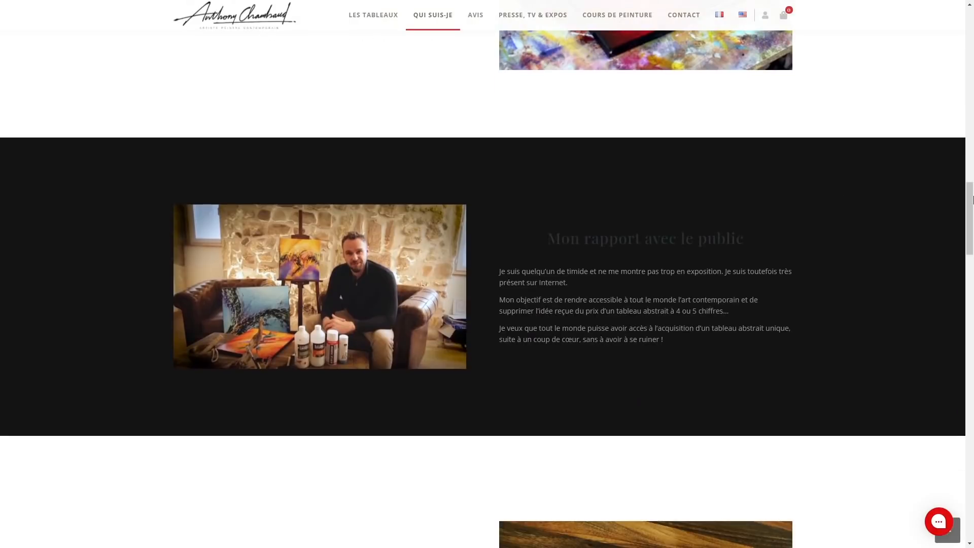
left_click_drag(970, 231, 970, 382)
scroll(667, 273, "down", 4)
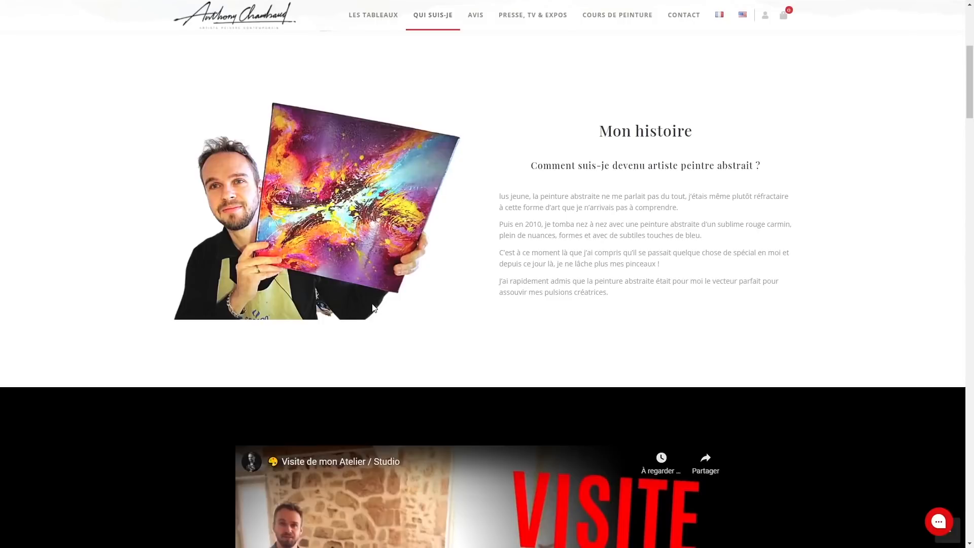
scroll(568, 402, "up", 2)
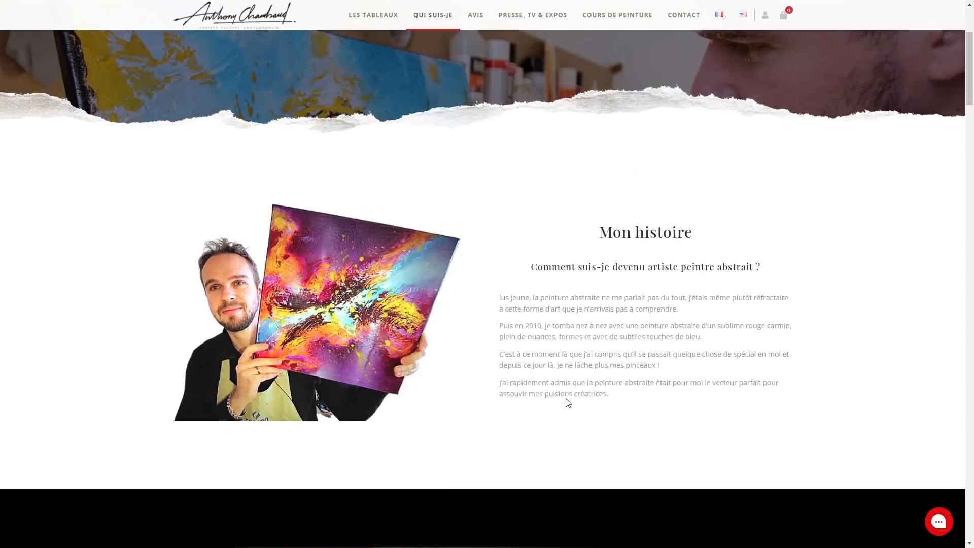
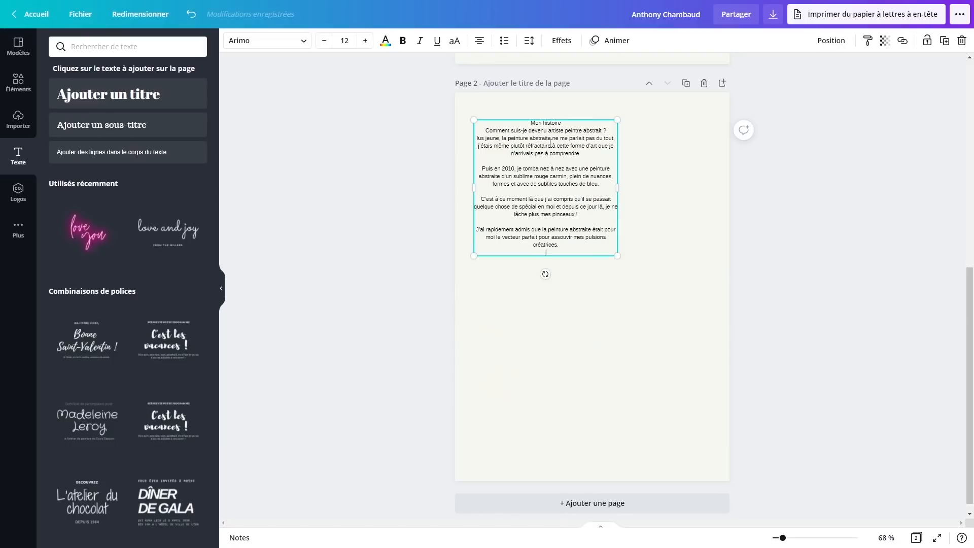
Zoom to 94% and try enlarging the Mon histoire title on page 2
left_click(594, 267)
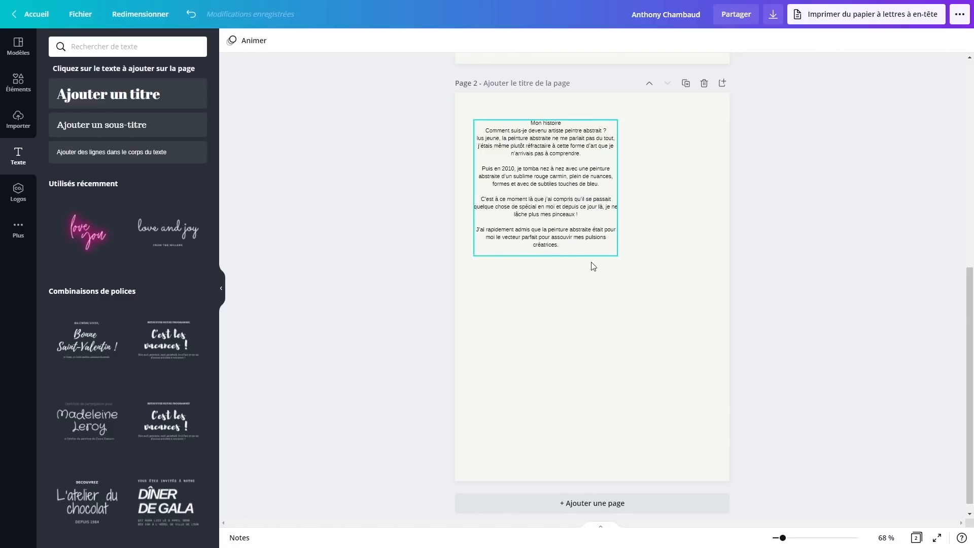
left_click(538, 152)
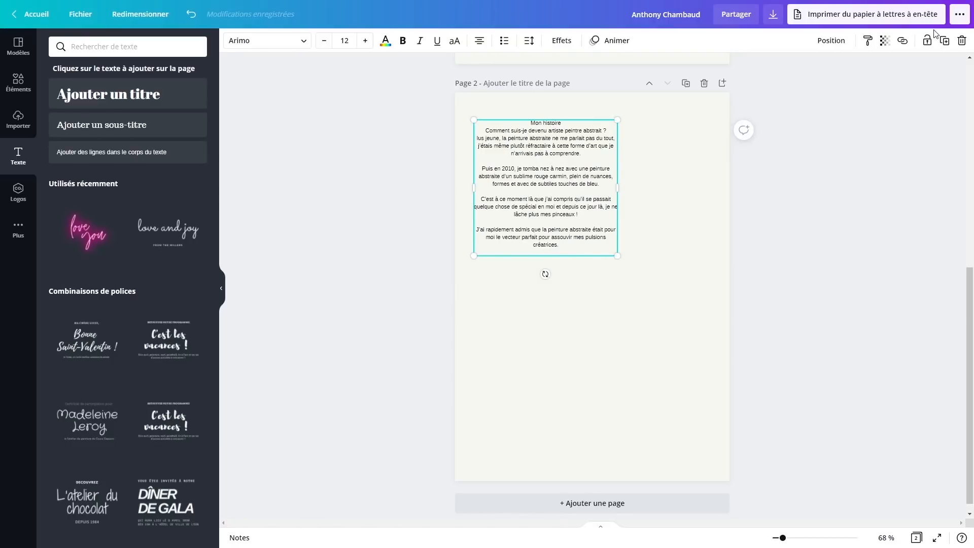
left_click_drag(782, 538, 787, 538)
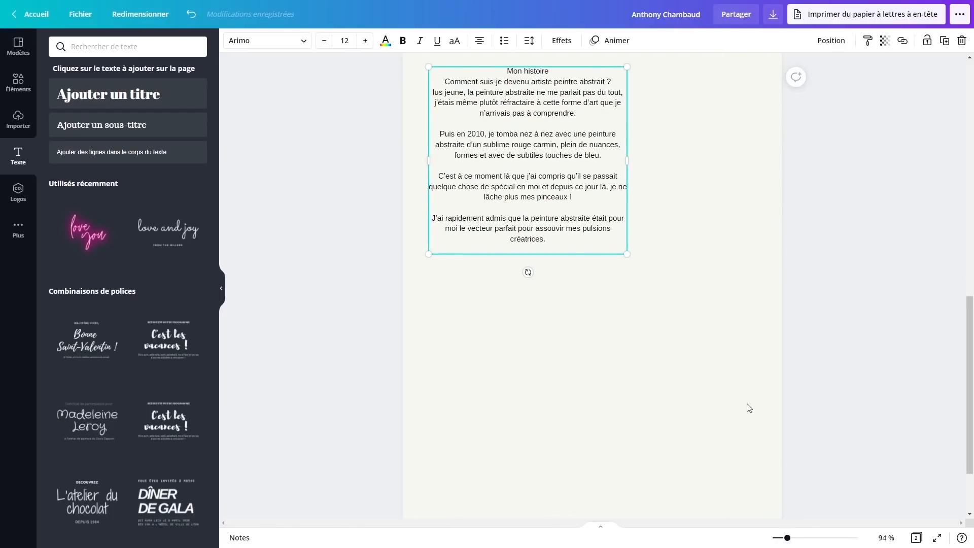
scroll(720, 406, "up", 3)
left_click(894, 382)
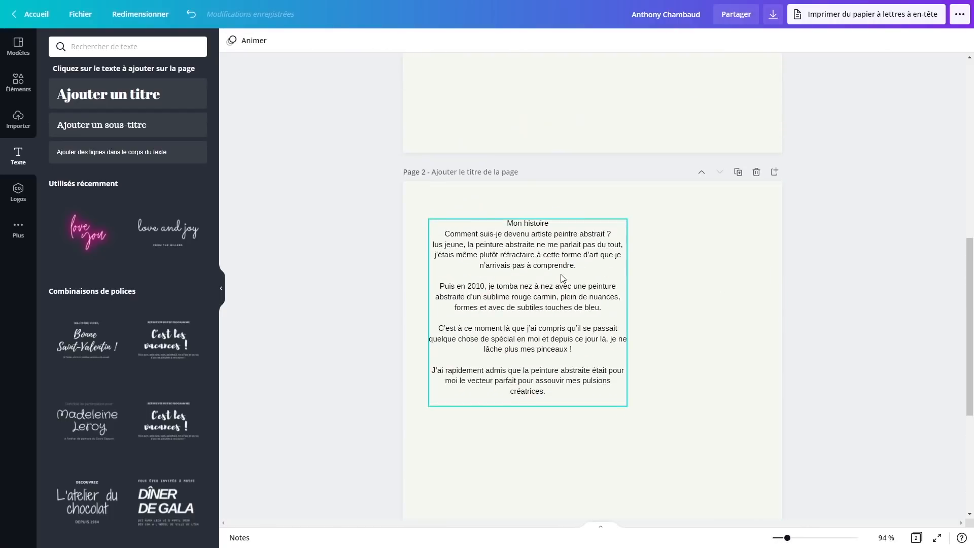
left_click(526, 262)
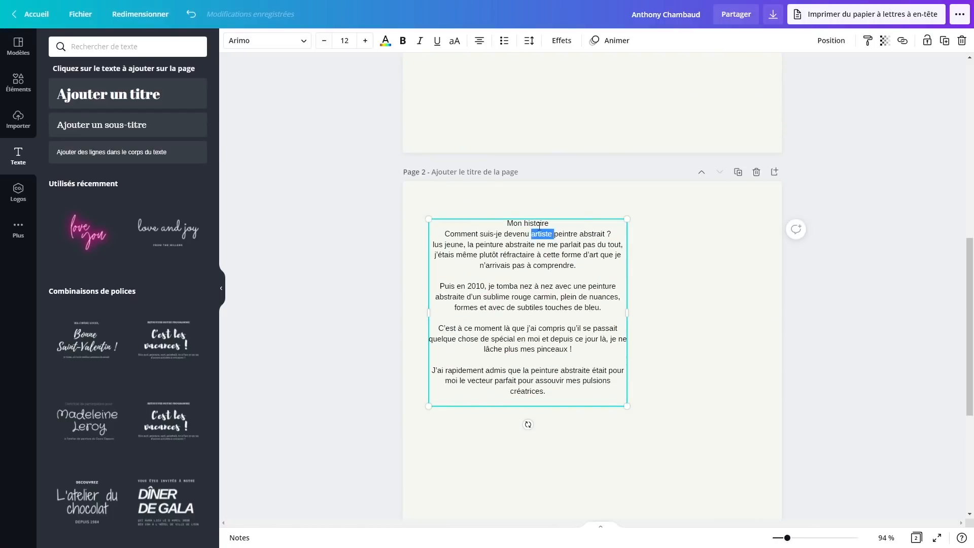
triple_click(550, 223)
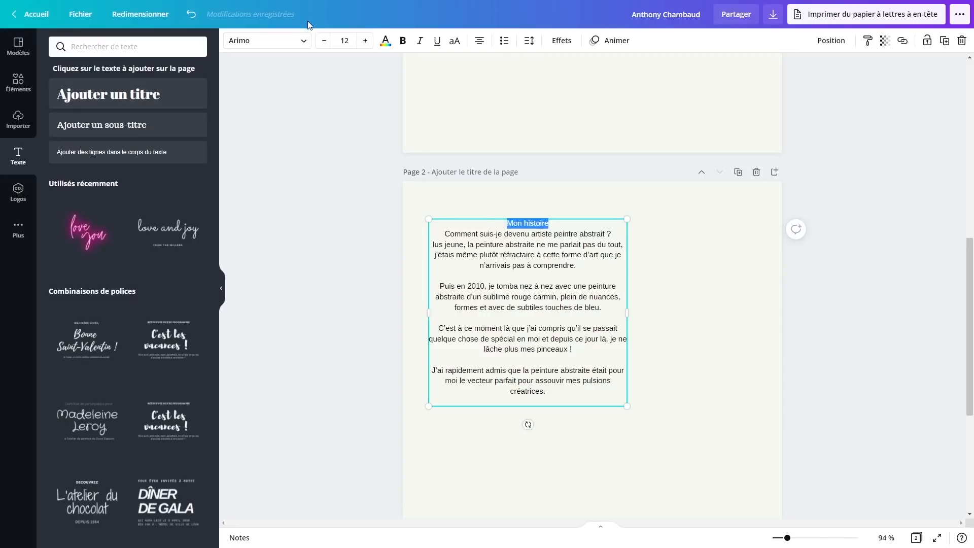
left_click(303, 42)
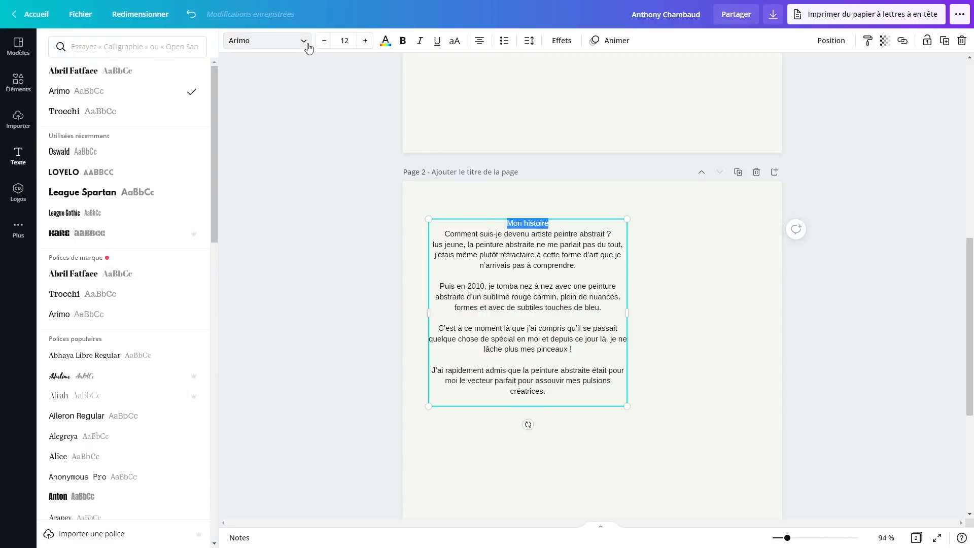
left_click(304, 43)
left_click(736, 360)
Delete the Mon histoire text box and browse the Texte panel's font combinations
left_click(546, 309)
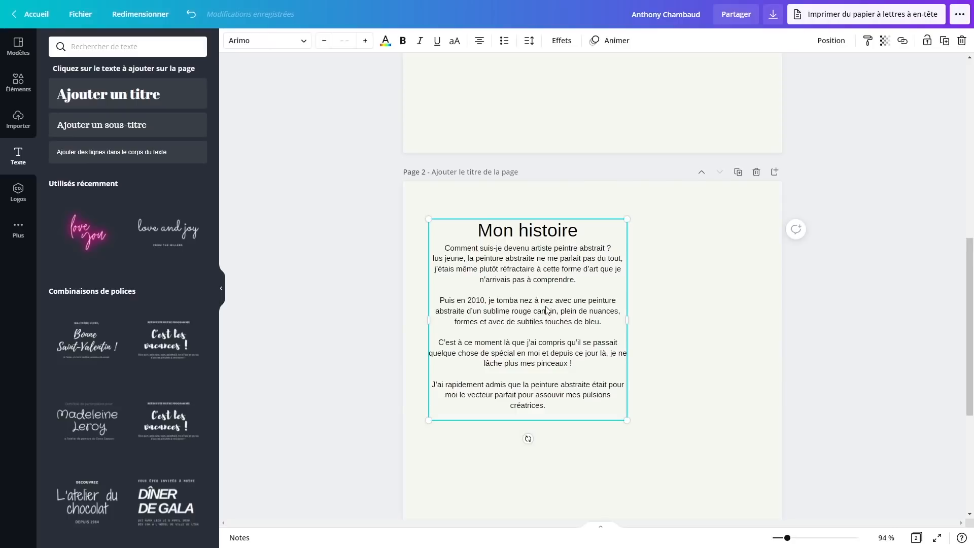
key("Delete")
scroll(89, 376, "down", 3)
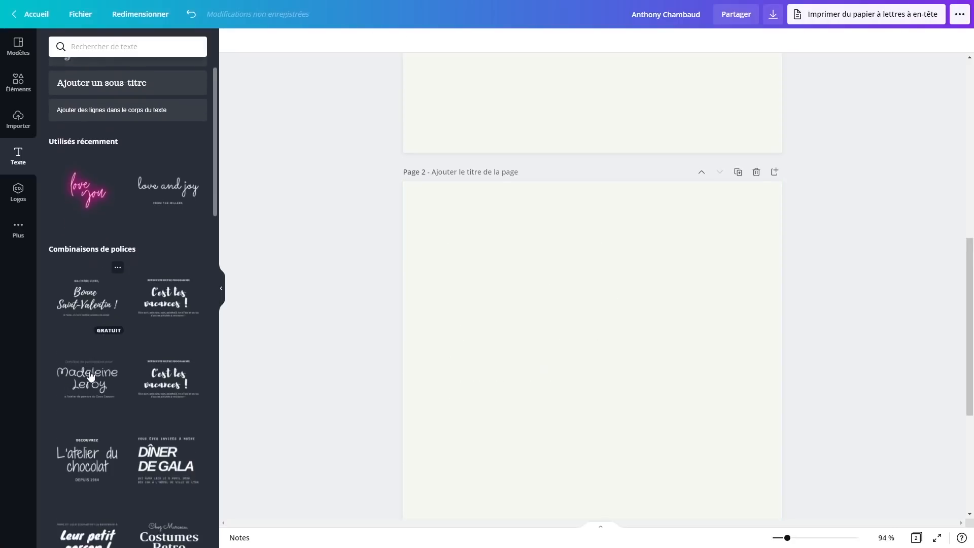
scroll(90, 376, "down", 6)
scroll(89, 371, "up", 2)
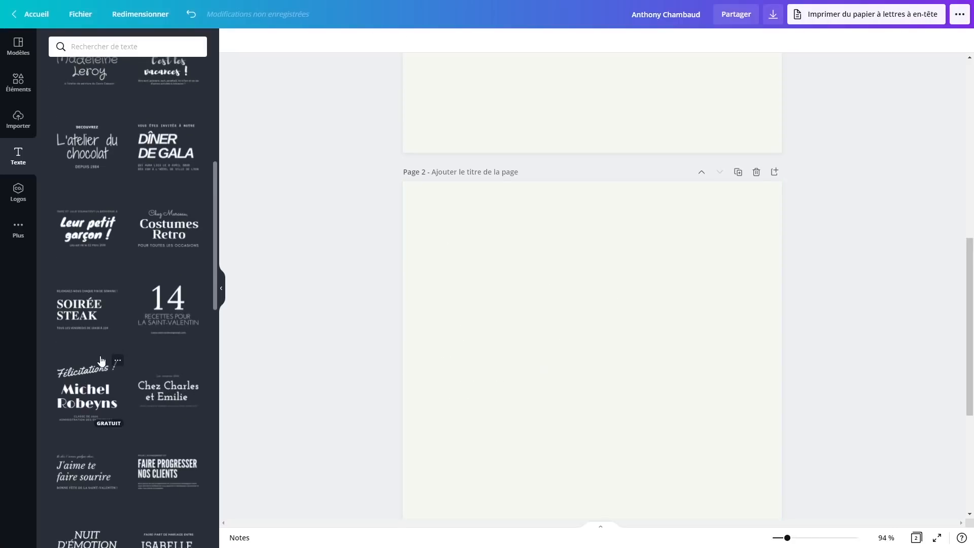
scroll(99, 359, "down", 3)
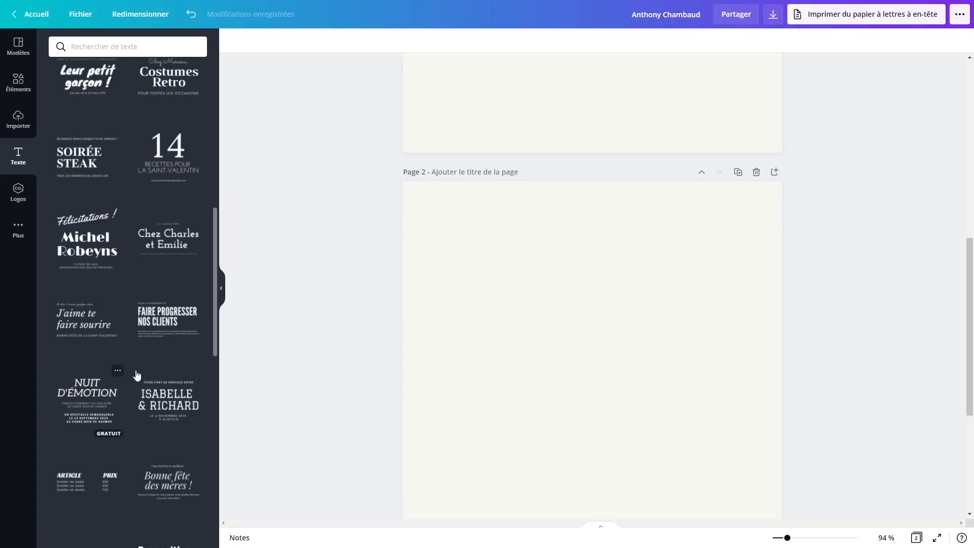
Add the FAIRE PROGRESSER NOS CLIENTS text combination and paste the story into its body, removing the duplicate title line
left_click(164, 329)
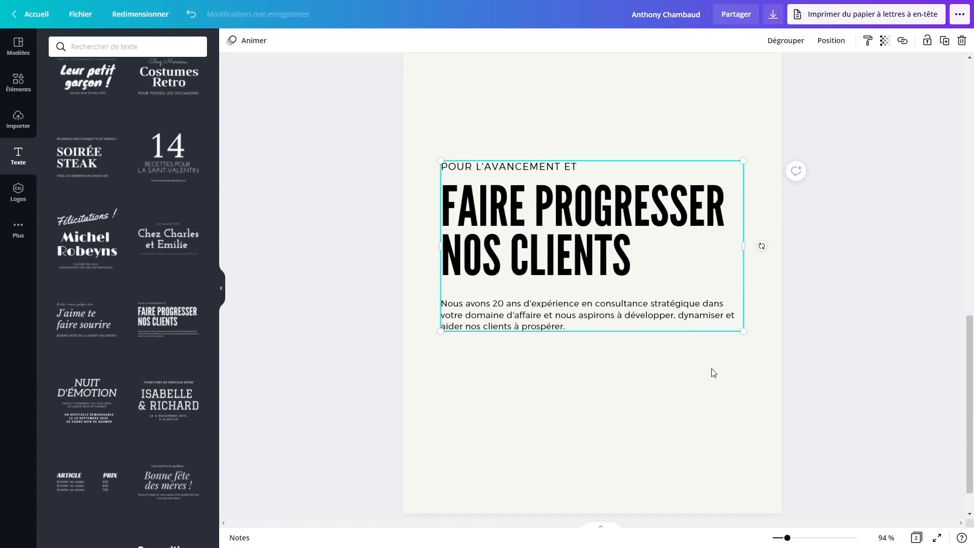
left_click(553, 249)
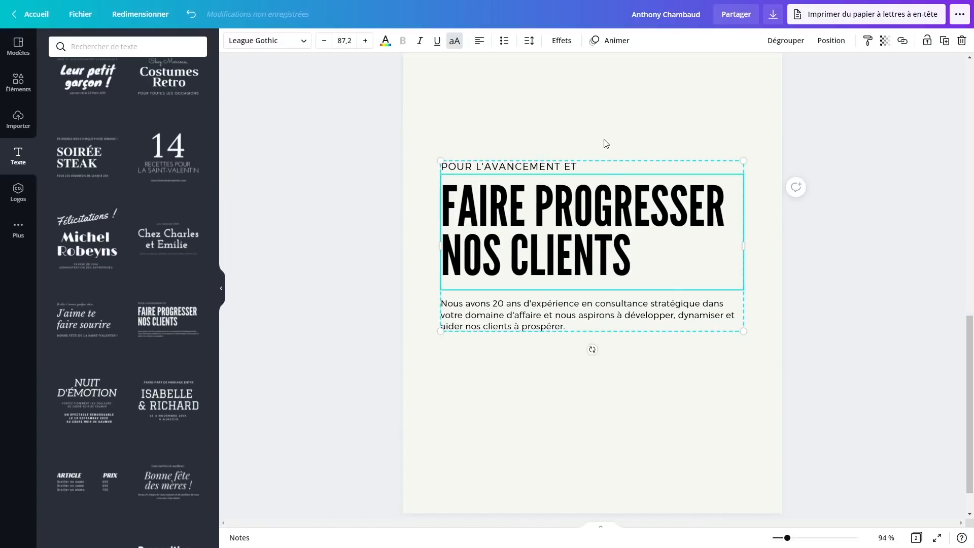
double_click(534, 335)
left_click(534, 334)
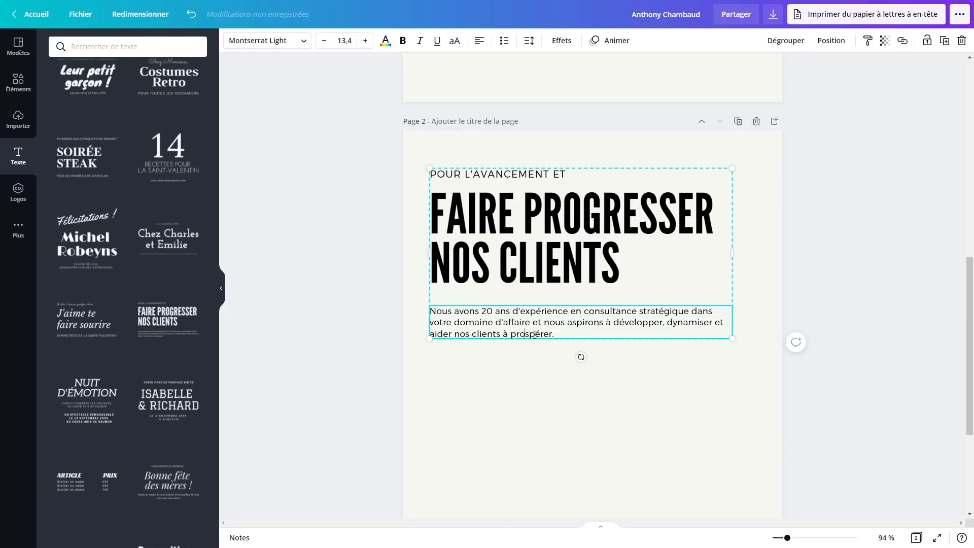
left_click_drag(556, 335, 487, 310)
type("Mon histoire Comment suis-je devenu artiste peintre abstrait ? lus jeune, la peinture abstraite ne me parlait pas du tout, j’étais même plutôt réfractaire à cette forme d’art que je n’arrivais pas à comprendre.  Puis en 2010, je tomba nez à nez avec une peinture abstraite d’un sublime rouge carmin, plein de nuances, formes et avec de subtiles touches de bleu.  C’est à ce moment là que j’ai compris qu’il se passait quelque chose de spécial en moi et depuis ce jour là, je ne lâche plus mes pinceaux !  J’ai rapidement admis que la peinture abstraite était pour moi le vecteur parfait pour assouvir mes pulsions créatrices.")
left_click(444, 313)
key("BackSpace")
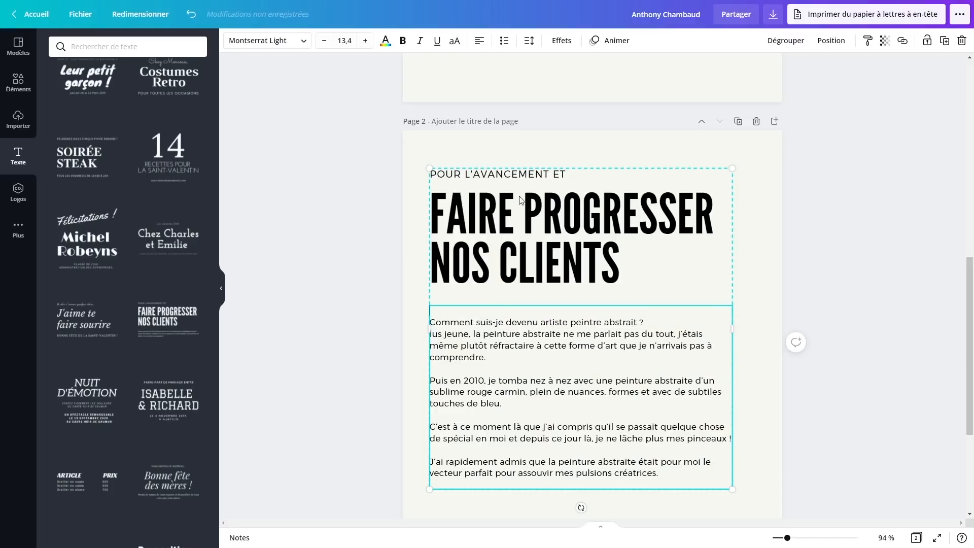
Replace the FAIRE PROGRESSER heading with MON HISTOIRE
left_click(516, 230)
triple_click(516, 230)
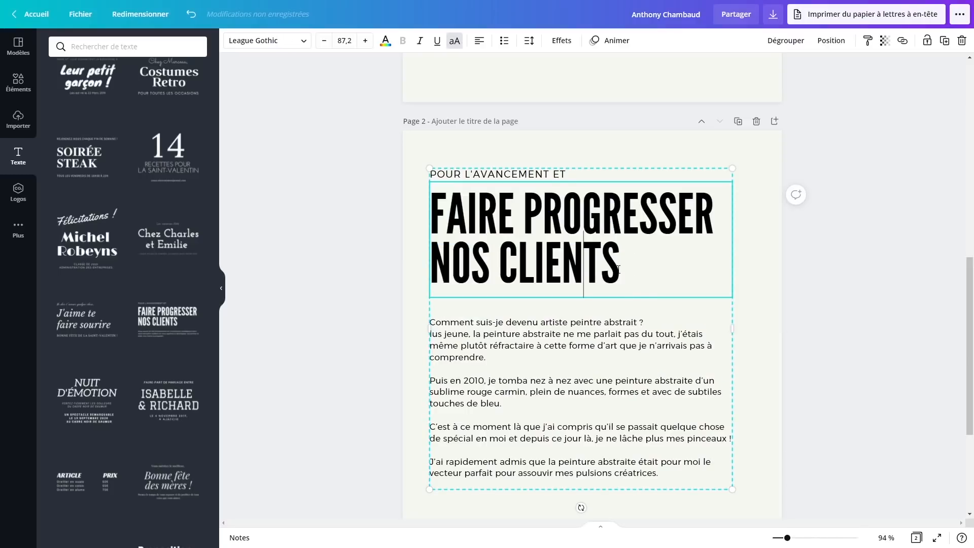
left_click_drag(620, 266, 425, 200)
type("MON HISTOIRE")
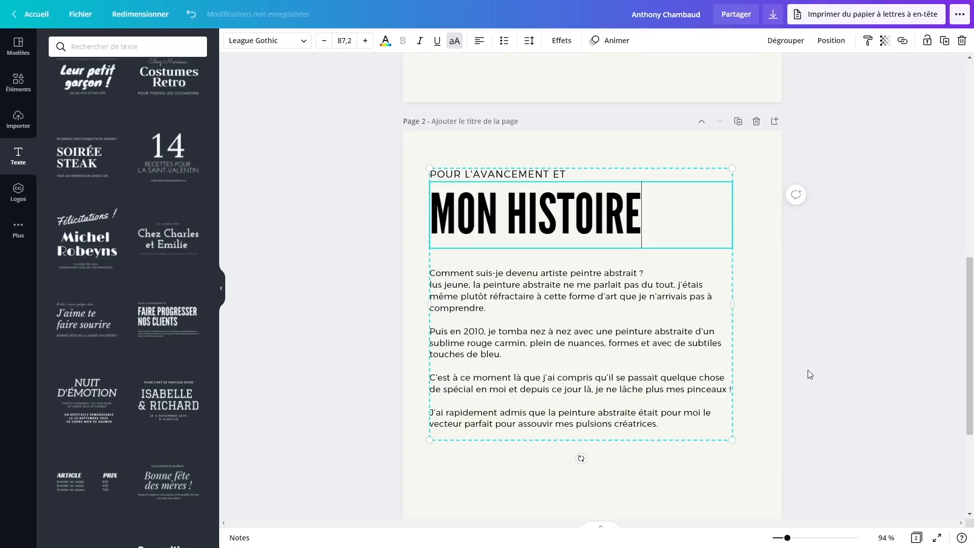
key("Escape")
left_click(586, 171)
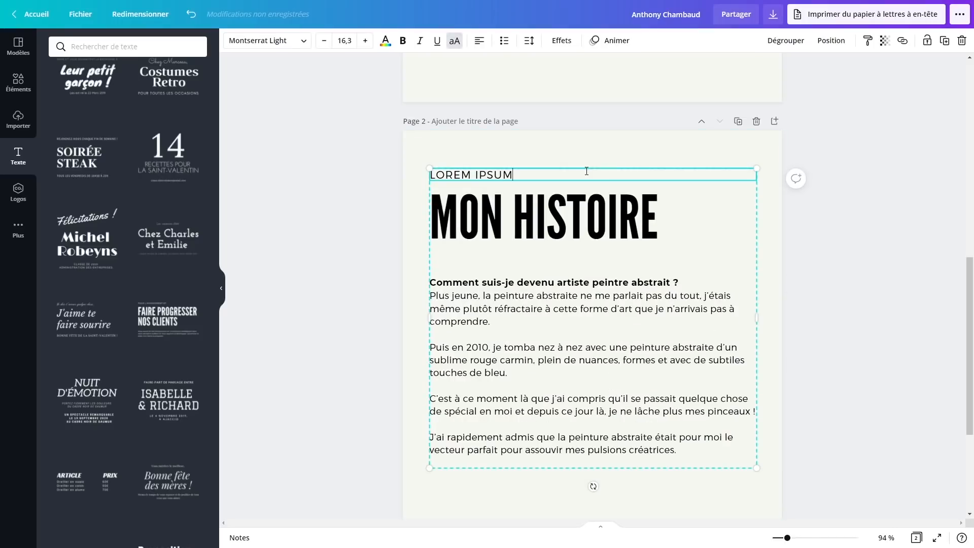
left_click(635, 249)
Zoom out to review page 2, then add a blank page 3
left_click_drag(787, 537, 781, 538)
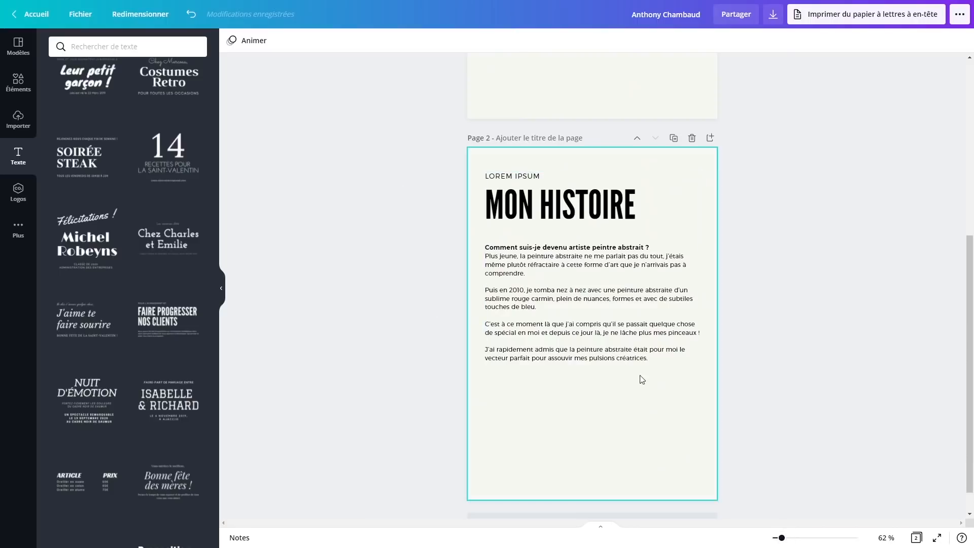
scroll(482, 342, "up", 5)
scroll(485, 345, "down", 5)
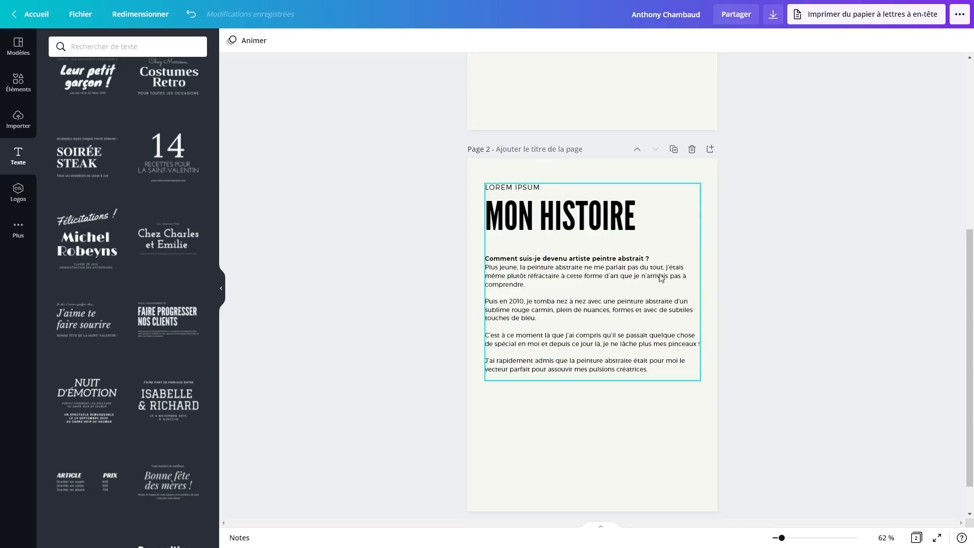
left_click(528, 310)
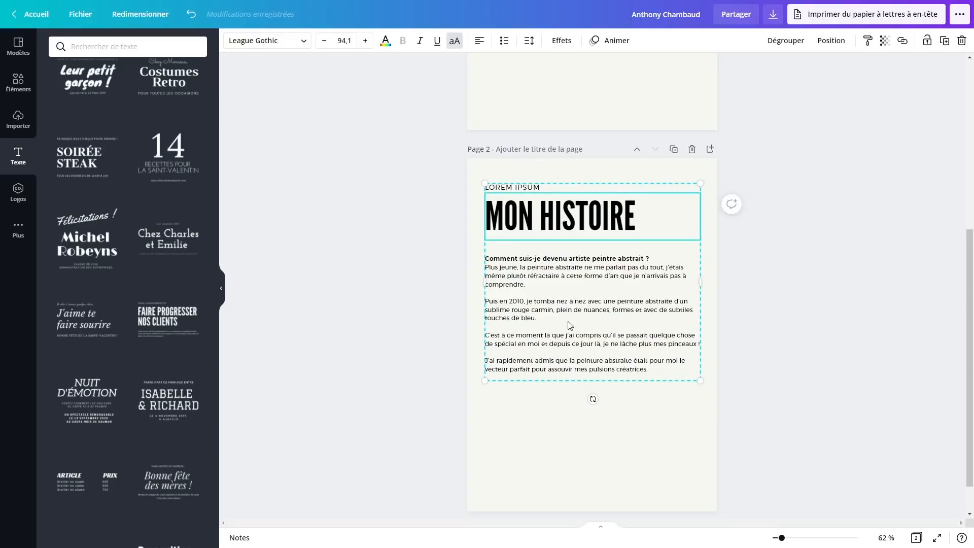
scroll(616, 415, "down", 1)
left_click(602, 493)
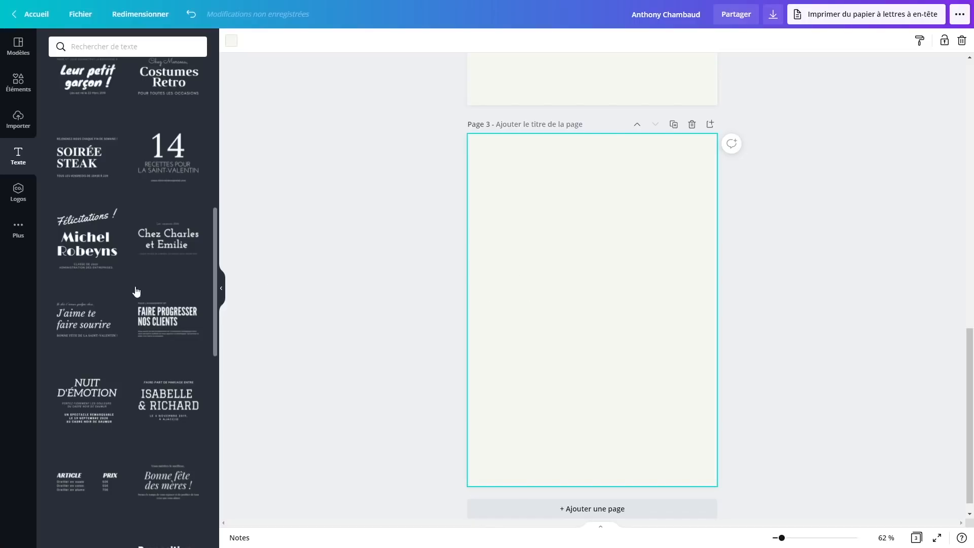
Paste the photo of the man holding a painting below the story, aligned to the text's right edge
key("ctrl+v")
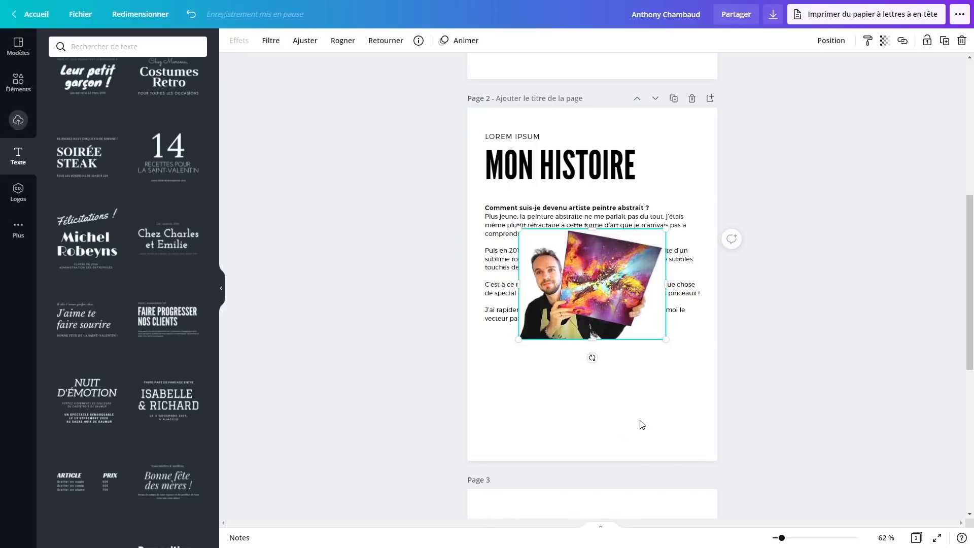
left_click_drag(643, 394, 638, 334)
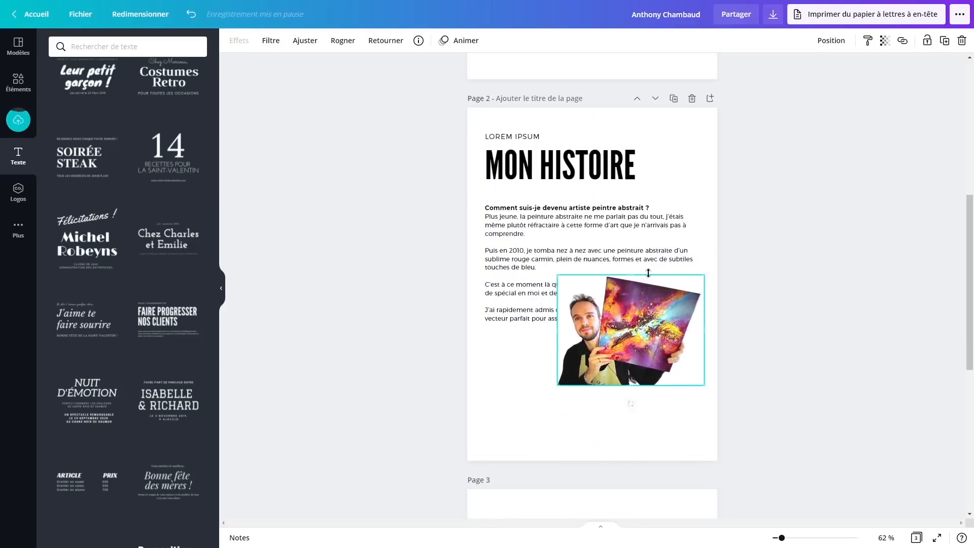
left_click(691, 274)
left_click_drag(700, 237, 673, 237)
key("ctrl+z")
left_click_drag(634, 351, 596, 407)
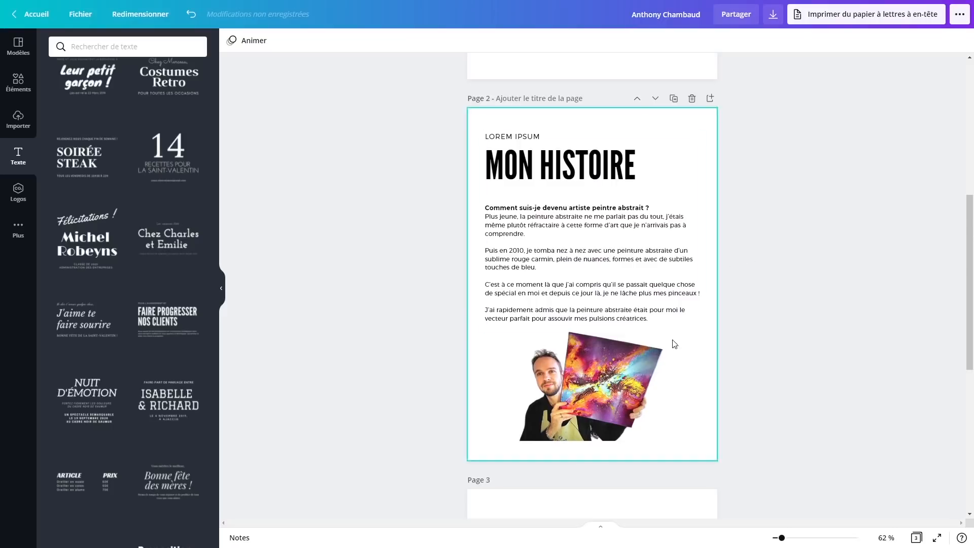
left_click_drag(584, 365, 617, 368)
left_click(858, 379)
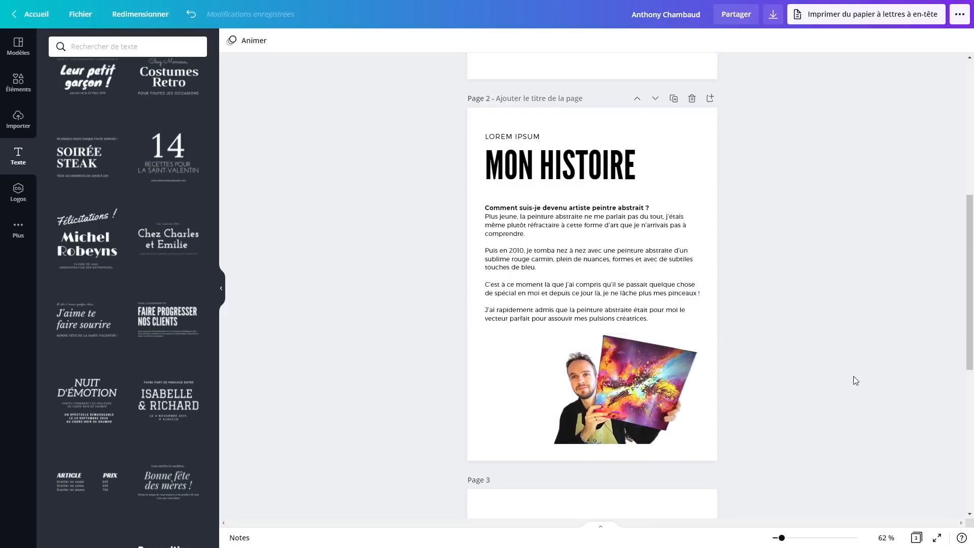
scroll(835, 354, "down", 5)
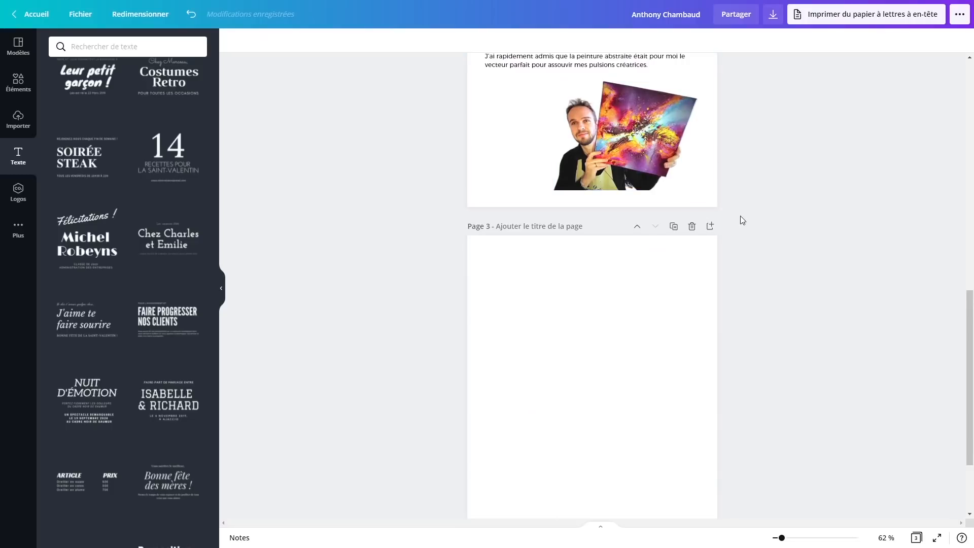
Scroll down to the empty page 3
scroll(740, 214, "down", 2)
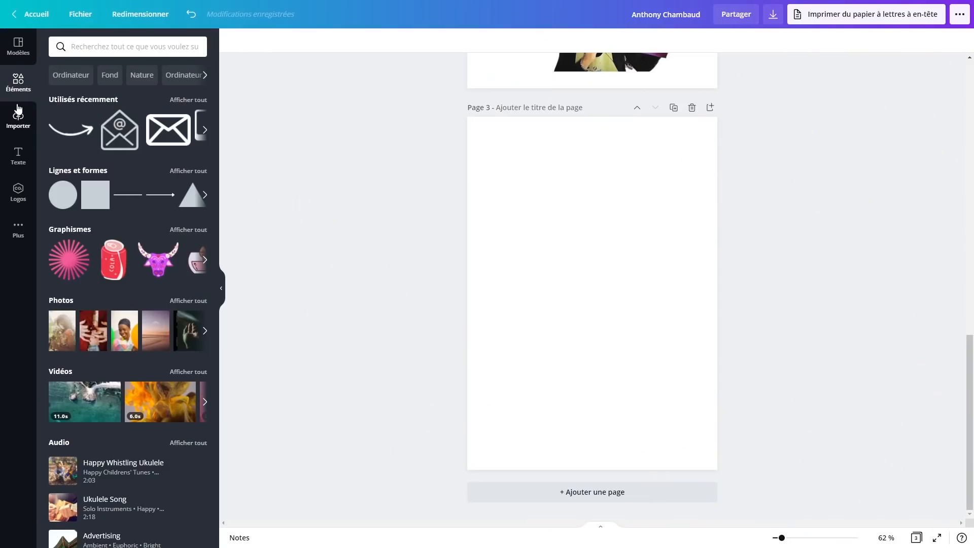
Add the rainbow painting from uploads to page 3, centred near the top
left_click(11, 126)
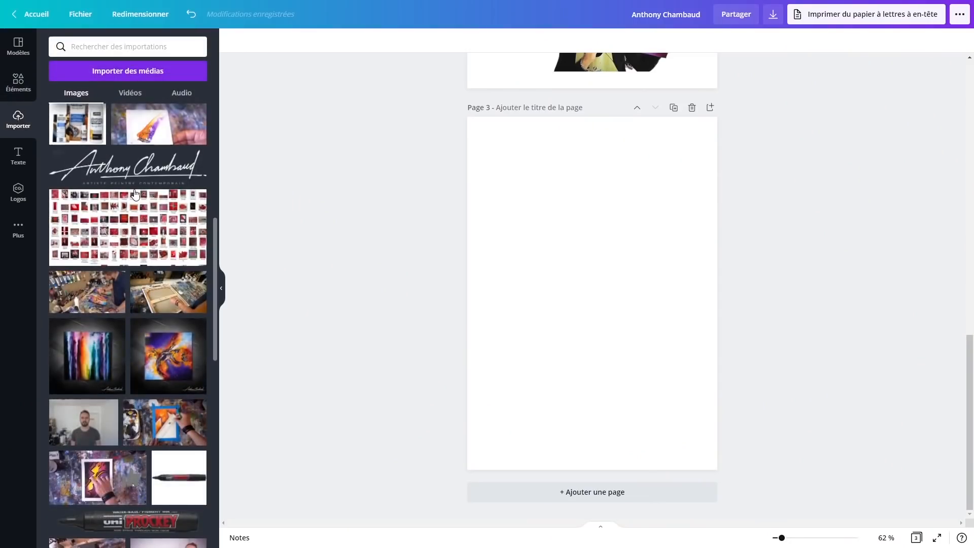
scroll(125, 314, "down", 2)
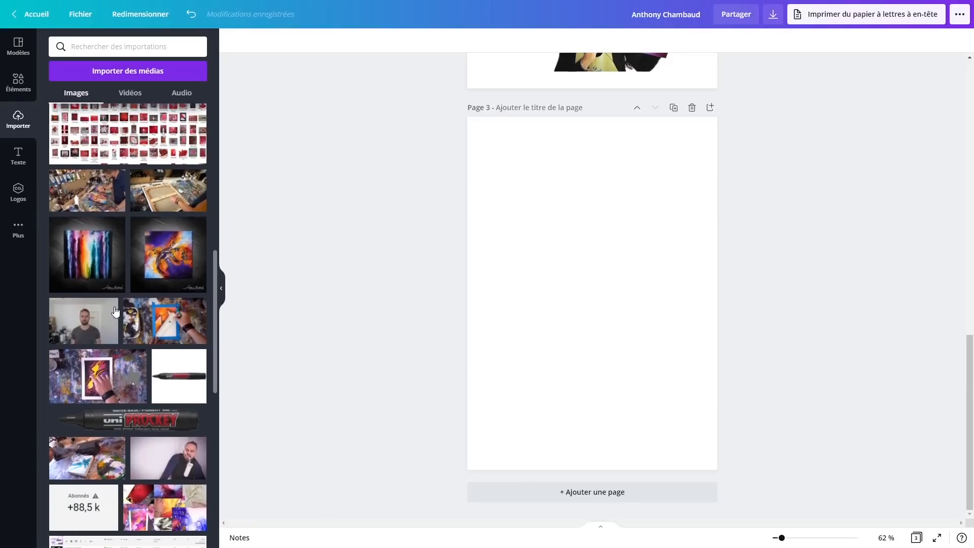
scroll(128, 277, "up", 6)
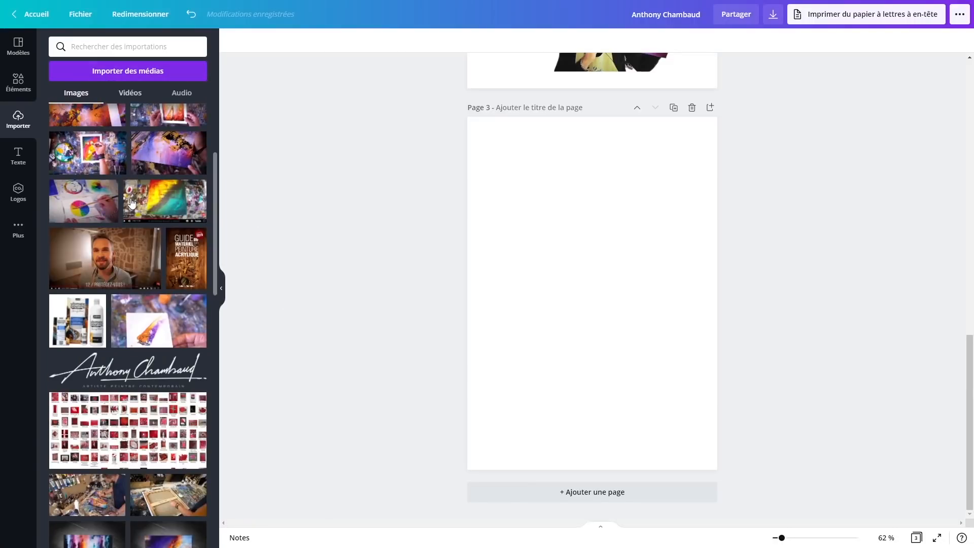
scroll(137, 356, "down", 1)
scroll(112, 405, "down", 2)
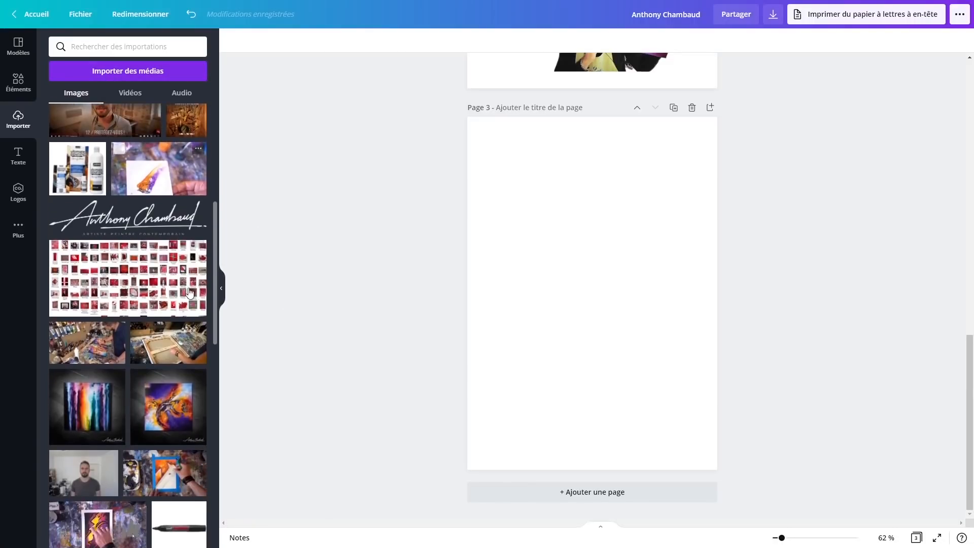
left_click(108, 411)
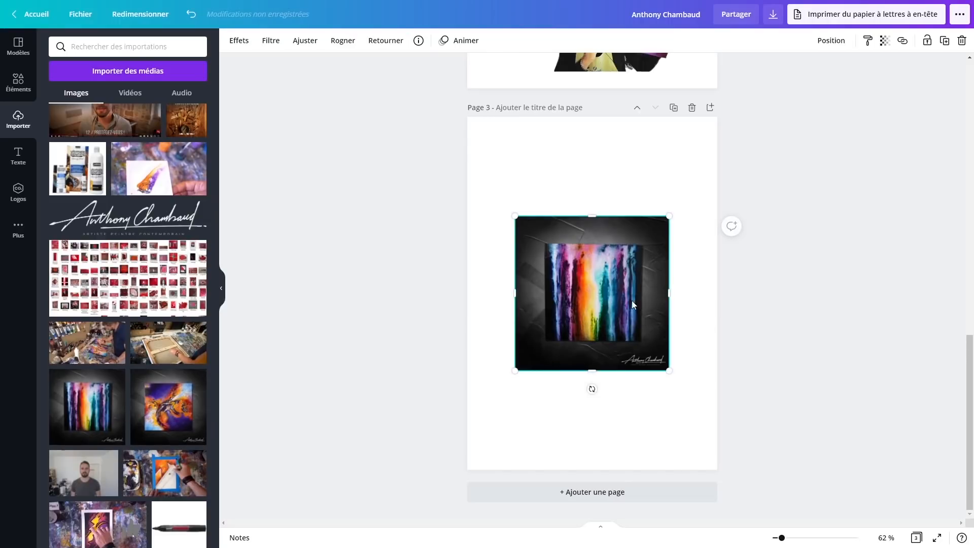
mouse_move(632, 301)
left_mouse_down()
mouse_move(638, 263)
mouse_move(622, 236)
left_mouse_up()
scroll(624, 307, "up", 8)
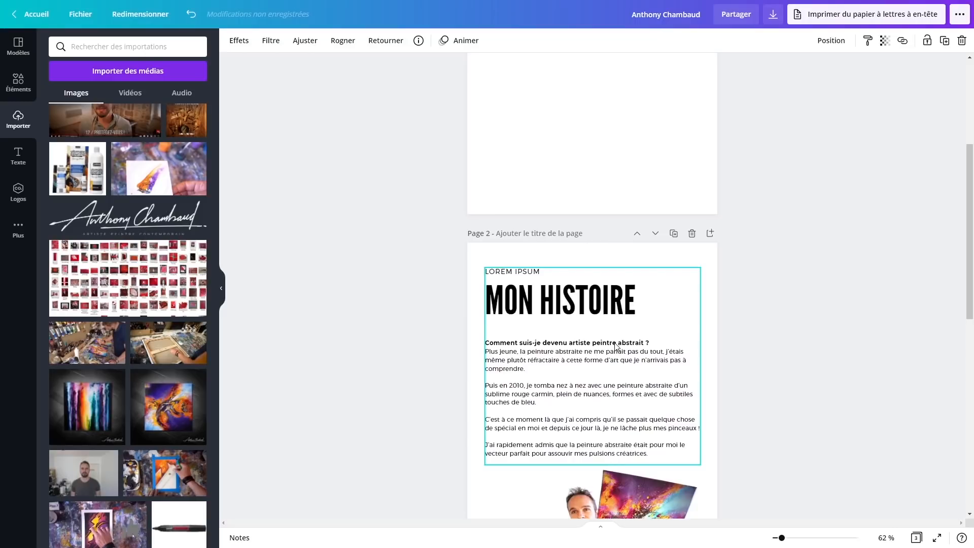
scroll(617, 347, "down", 5)
Copy page 2's body text box and paste it below the painting on page 3
left_click(19, 156)
scroll(551, 272, "up", 3)
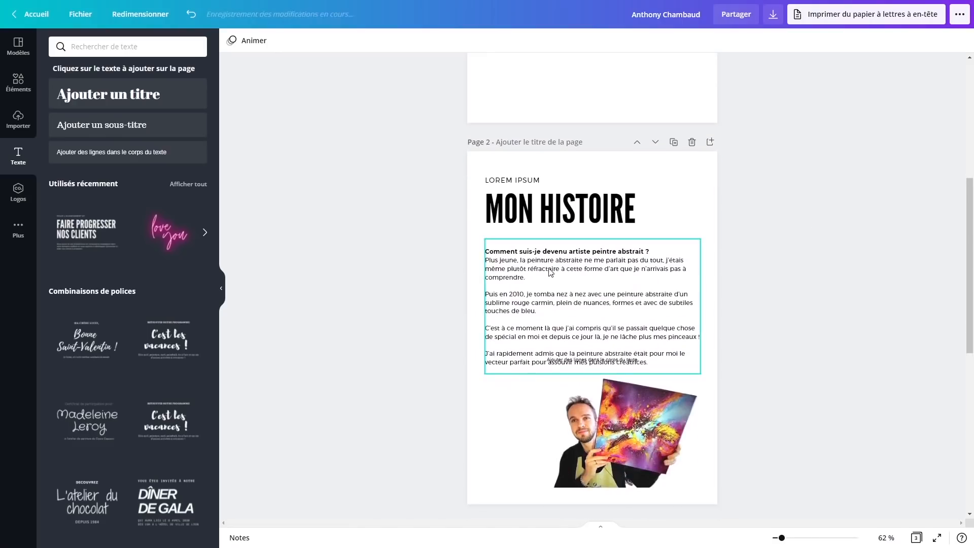
left_click(548, 263)
key("ctrl+c")
scroll(572, 265, "down", 8)
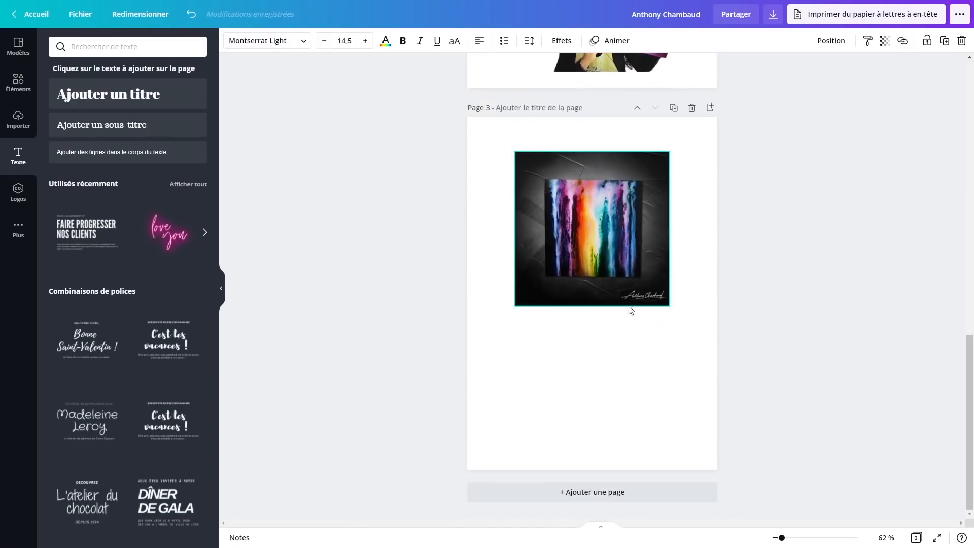
key("ctrl+v")
left_click_drag(569, 231, 559, 348)
Rewrite the caption as 'Titre de mon tableau' and an unbolded '40 cm x 40 cm', fitted to the painting's width
left_click_drag(660, 445, 488, 330)
type("Titre de")
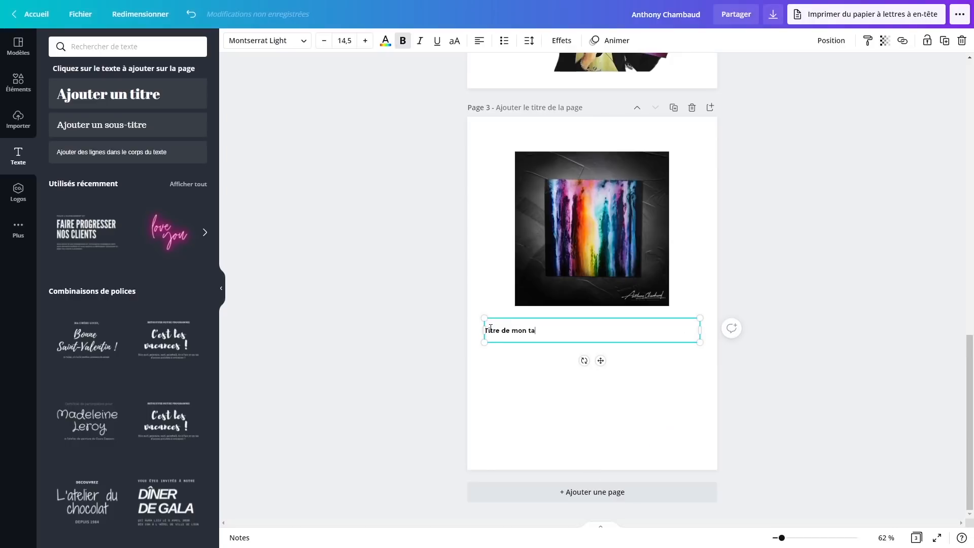
type(" mon tableau")
key("Return")
type("40cm x 40")
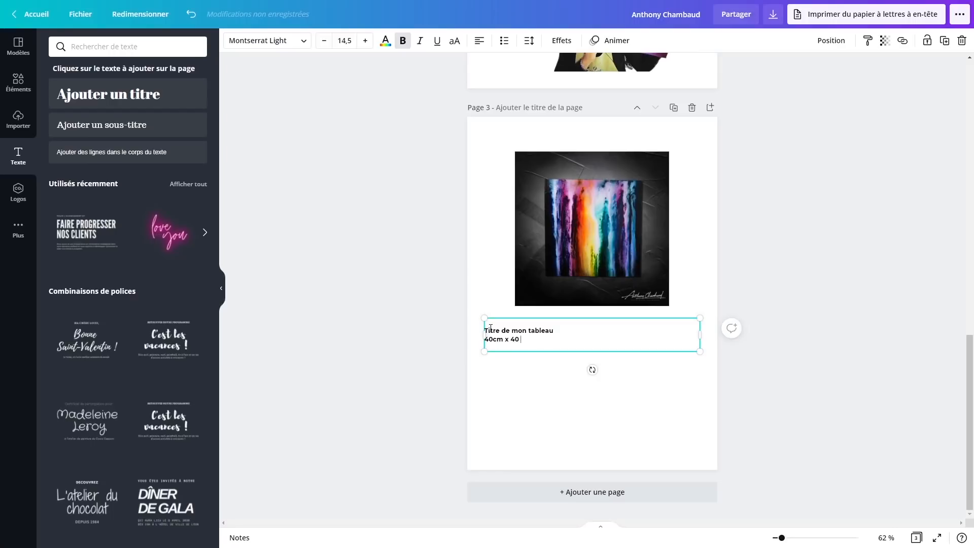
left_click_drag(535, 339, 487, 341)
key("ctrl+b")
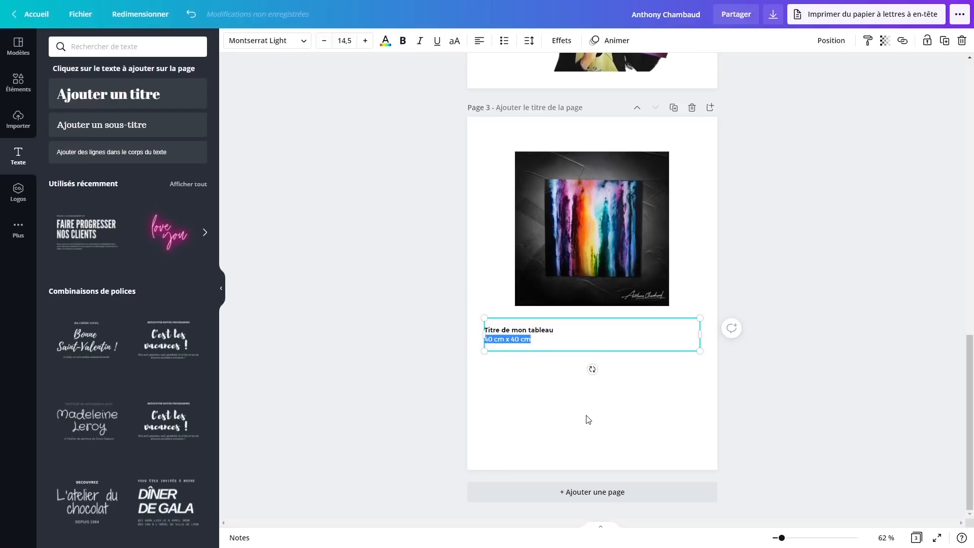
left_click(575, 359)
left_click(530, 331)
left_click_drag(530, 331, 561, 325)
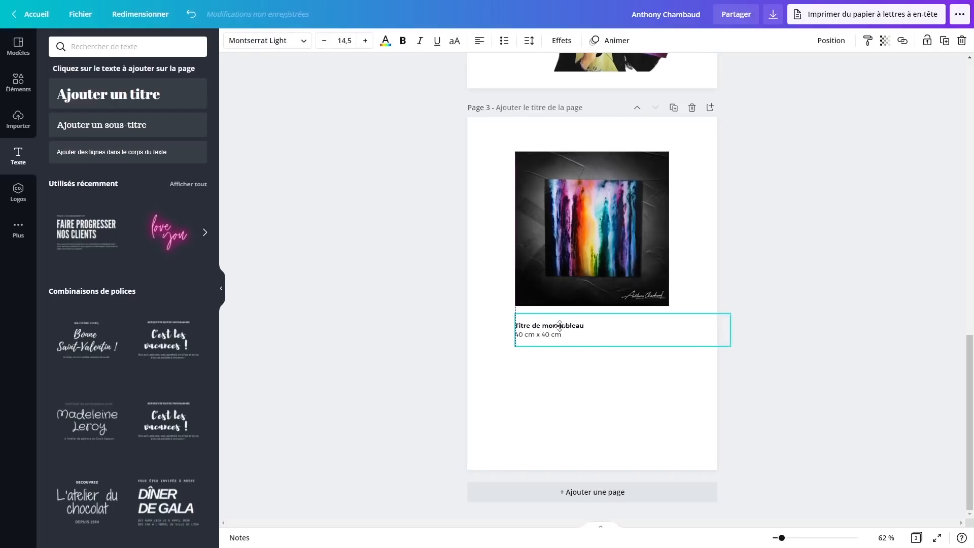
left_click_drag(730, 334, 669, 335)
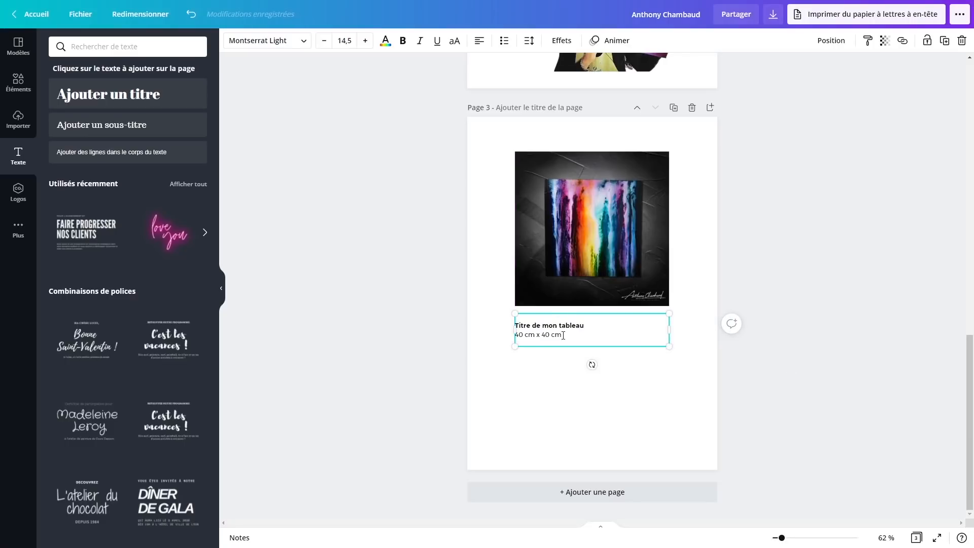
Add a shortened lorem placeholder paragraph under the dimensions
key("Return")
key("Return")
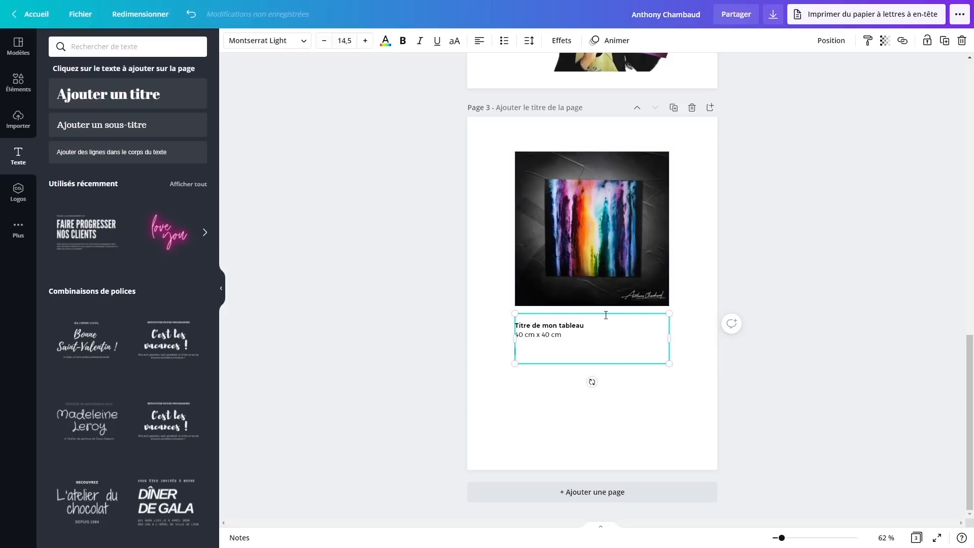
type("lorem")
left_click_drag(537, 354, 515, 352)
type("Lorem ipsum dolor sit amet, consectetur adipiscing elit. Nulla in justo ut orci tincidunt bibendum. Vestibulum ante ipsum primis in faucibus orci luctus et ultrices posuere cubilia curae; Morbi orci est, volutpat sit amet eros ut, faucibus tincidunt sapien. Vivamus finibus, ipsum nec lobortis mattis, urna magna dignissim elit, vel ultricies risus est non massa. Duis eu velit ligula. Phasellus facilisis ac libero ut cursus. Donec non elit nisl. Phasellus molestie turpis et augue tristique, vel accumsan magna laoreet. Fusce iaculis egestas purus vitae cursus. Aliquam bibendum velit efficitur tellus fermentum, et tempus turpis scelerisque. Vivamus at felis faucibus, euismod magna nec, aliquet mauris.")
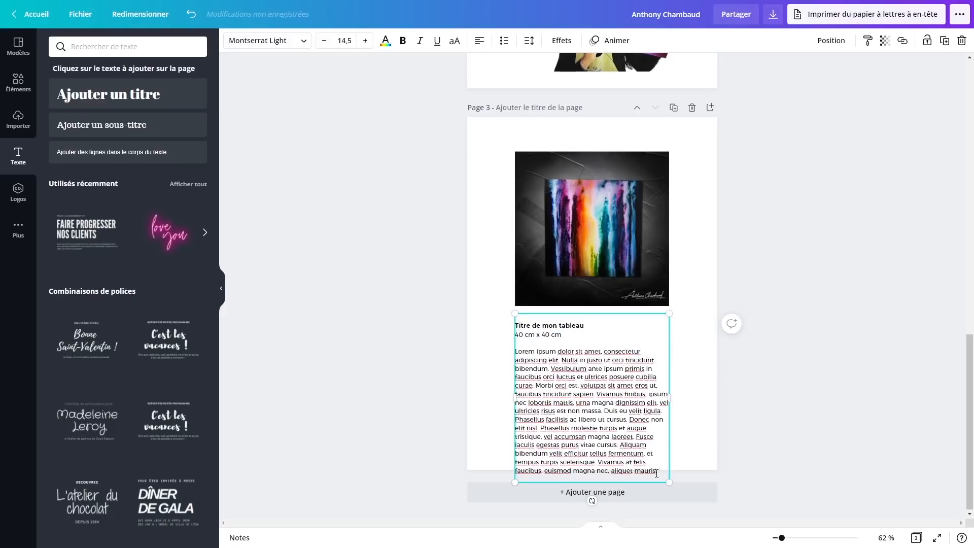
left_click_drag(657, 473, 646, 394)
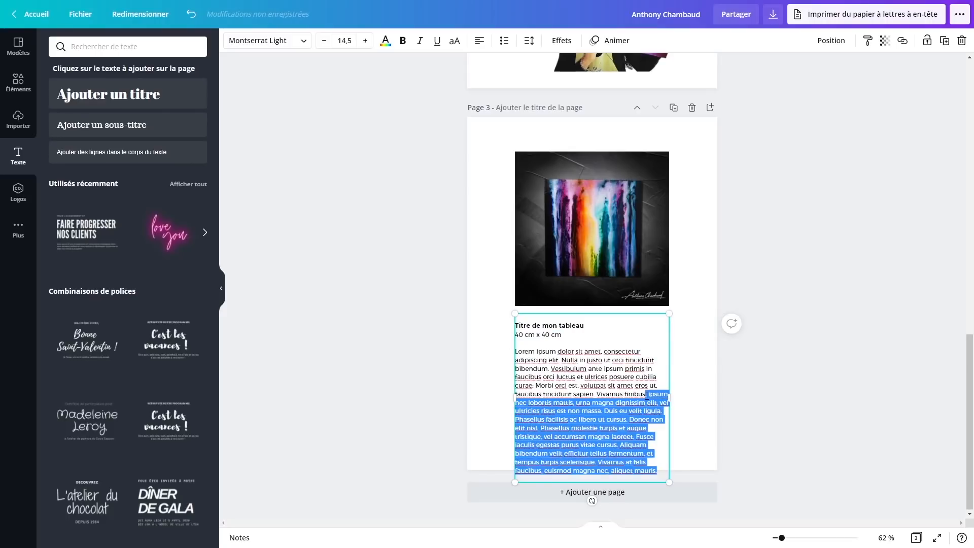
key("BackSpace")
left_click(748, 420)
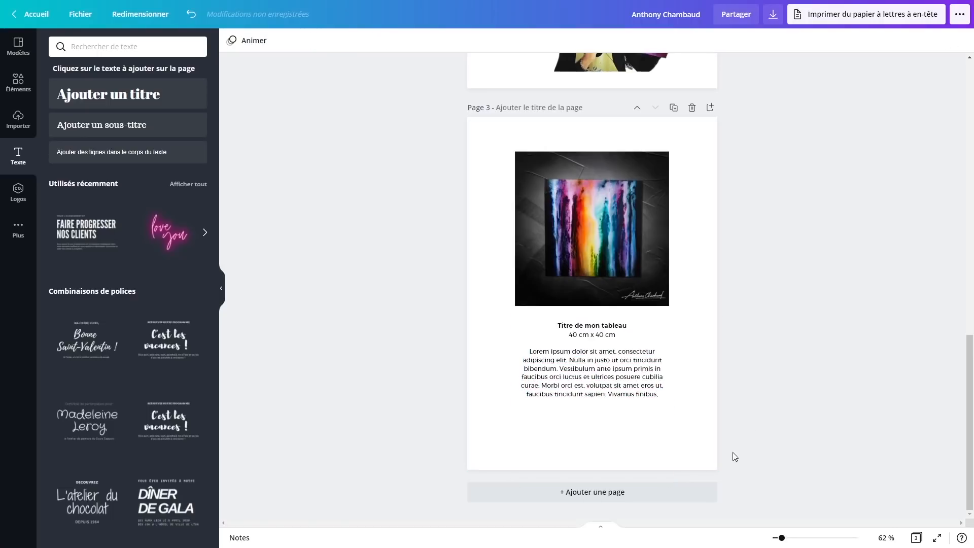
Select page 2's MON HISTOIRE title and body text to reuse them on page 4
scroll(733, 477, "up", 3)
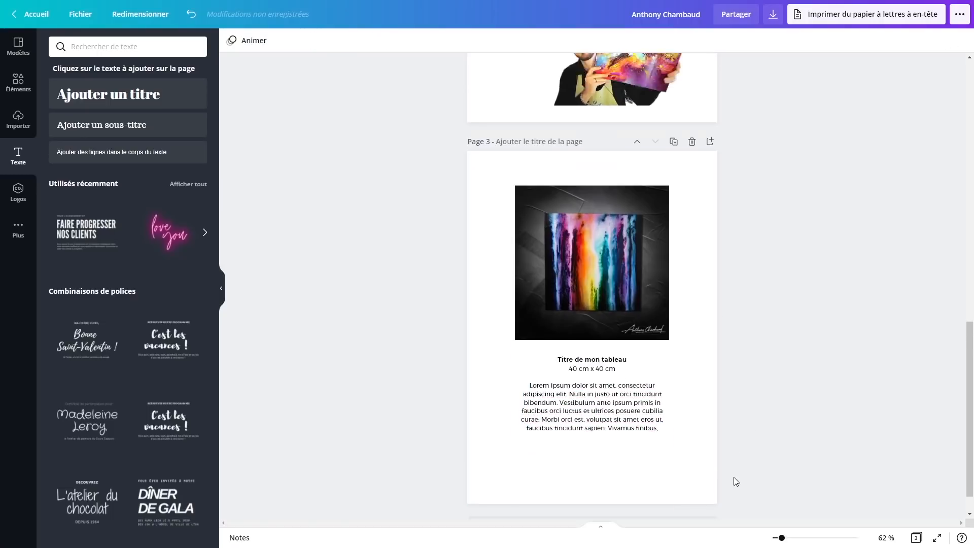
scroll(733, 477, "up", 4)
scroll(609, 391, "down", 5)
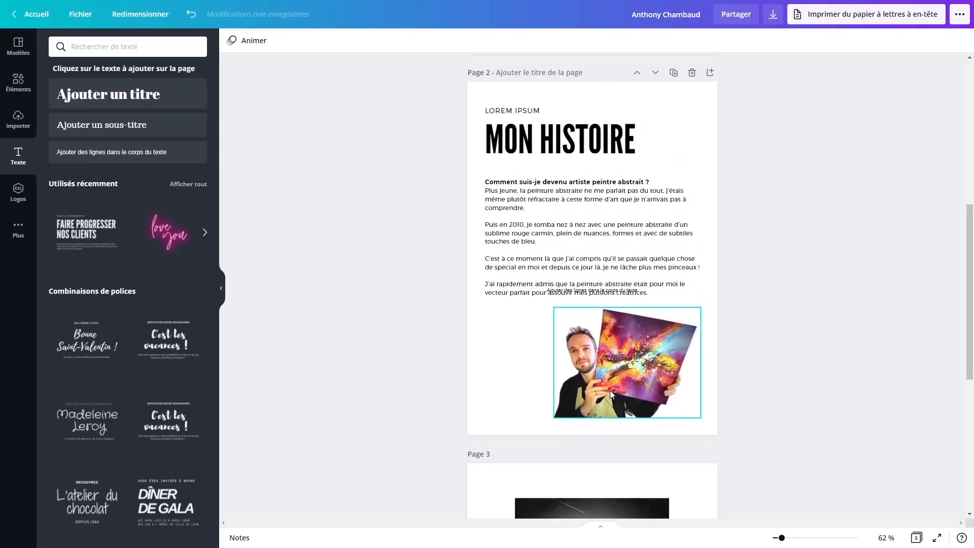
scroll(610, 393, "down", 2)
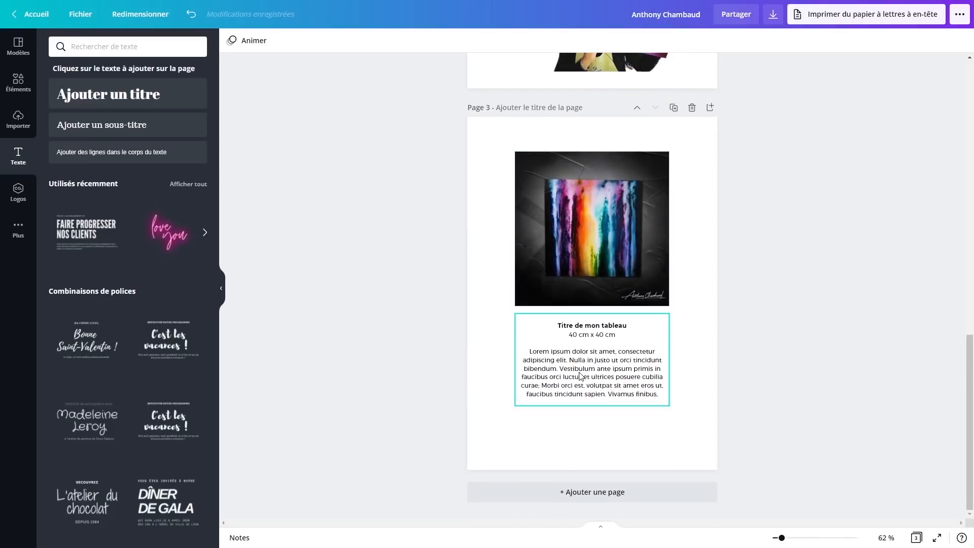
scroll(609, 492, "up", 14)
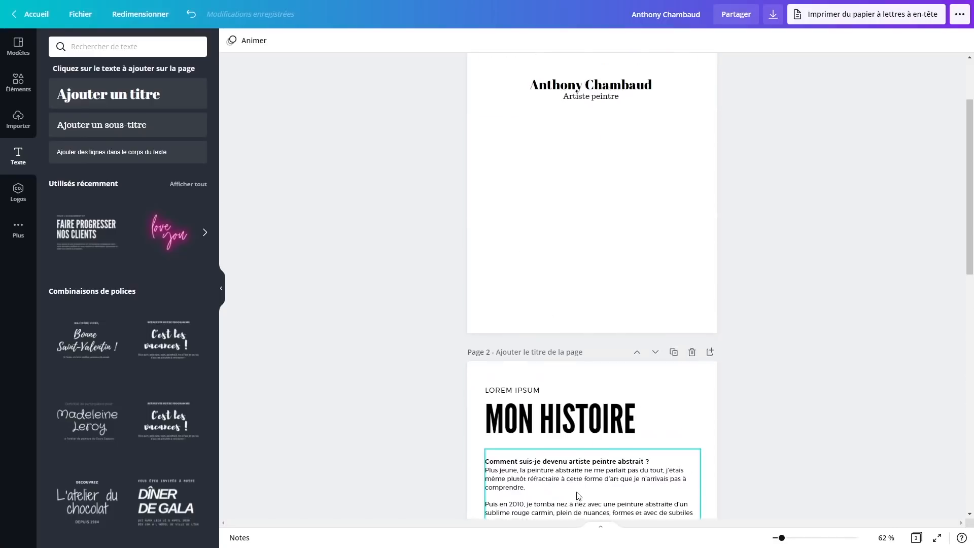
scroll(422, 354, "down", 5)
left_click(595, 337)
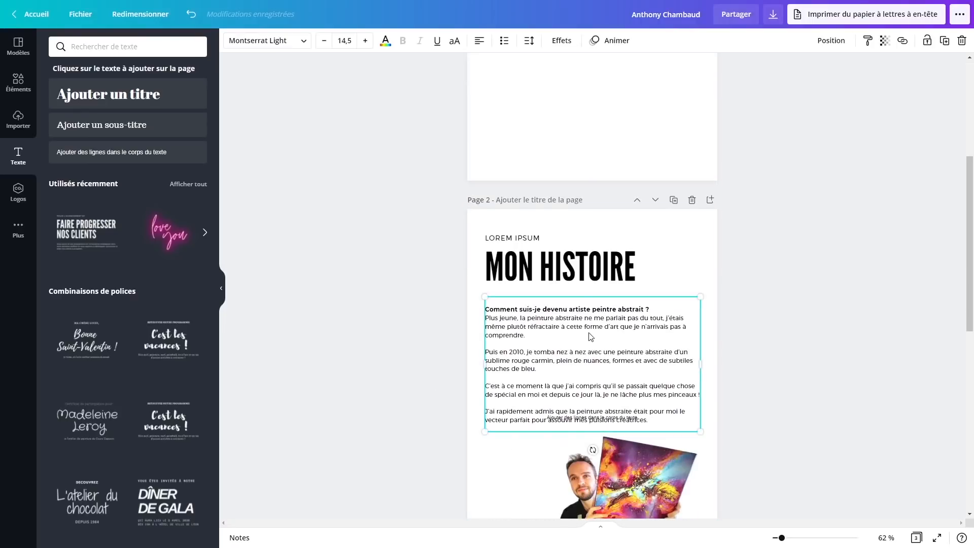
left_click(573, 278, "shift")
scroll(646, 330, "down", 7)
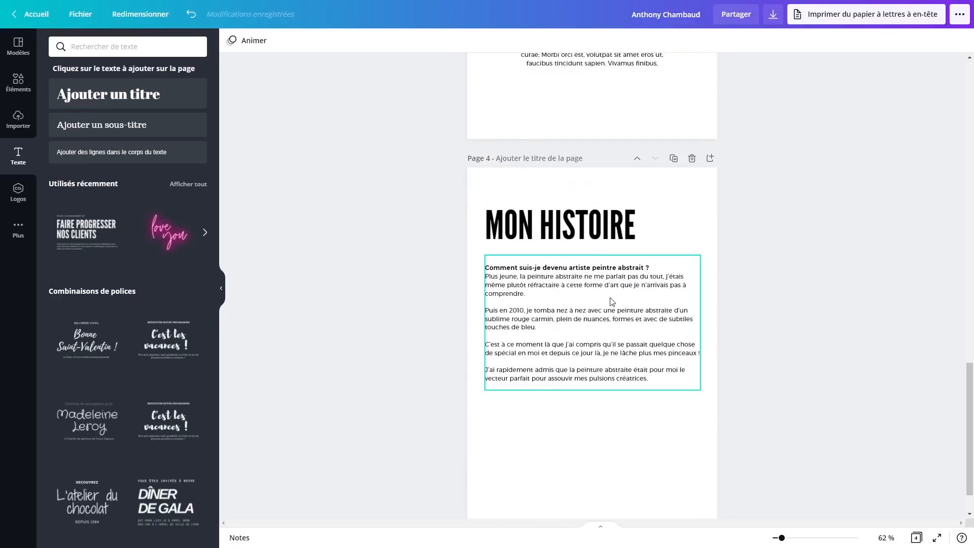
Replace page 4's body with the 2013–2019 exhibitions list, removing its Expositions line
left_click(610, 309)
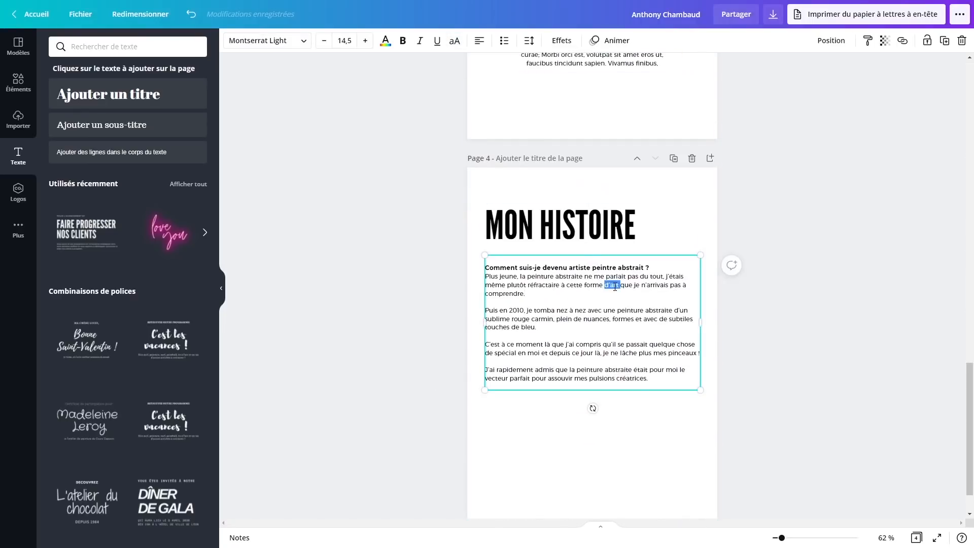
triple_click(615, 287)
key("ctrl+a")
type("Expositions 2019 Picturales Bourg de péage, France 2019 Exposition personnelle au café des Arts Romans-sur-Isère, France 2019 Fascinant week-end Vignobles & découvertes Cornas, France 2017 Place des arts Valence, France 2017 Picturales Bourg de péage, France 2016 Garage Renault Ardèche, France 2016 CGPME Valence, France 2015 Marché nocturne grignan Grignan, France 2015 Exposition pour le \"Quai des Artistes\" Saint Valier, France 2014 Exposition Galerie Hôtel de Clérieu Romans-sur-isere, France 2014 Exposition Domaine Lionnet CORNAS, France 2014 Exposition temporaire au sein du Grand Palais de la Foire de Romans Romans-sur-isere, France 2013 Exposition Mademoiselle L Romans-sur-isere, France 2013 Participation «Octobre Rose» Romans-sur-isere, France 2013 Exposition Porte Monumentale de Chabeuil Chabeuil, France")
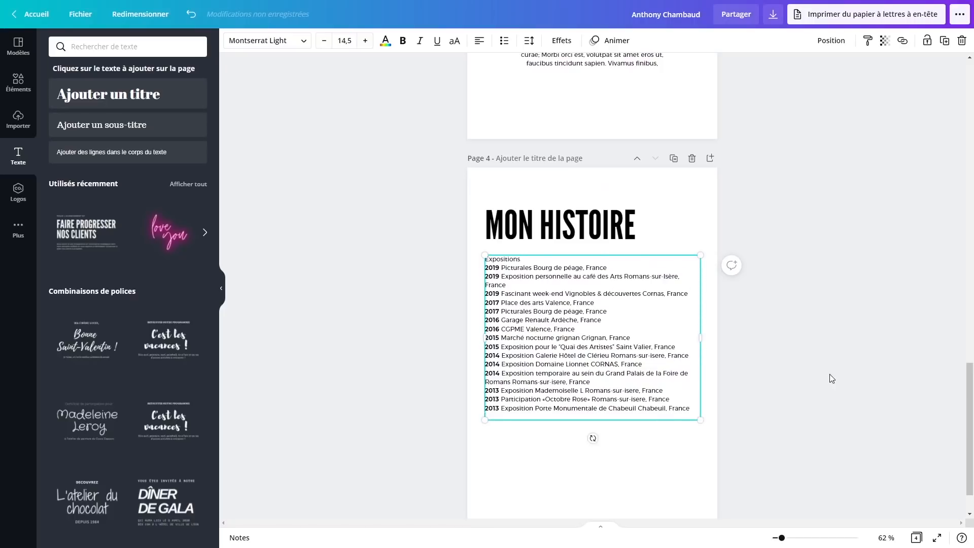
left_click(831, 378)
left_click(509, 260)
double_click(509, 260)
key("Delete")
key("Delete")
Retitle page 4 as EXPOSITIONS
left_click(531, 229)
double_click(530, 230)
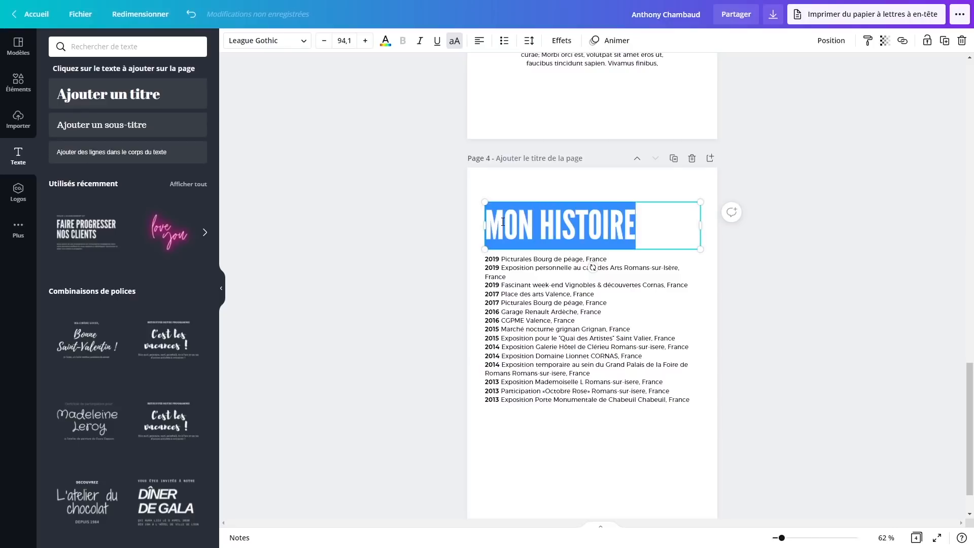
type("EXPOSITIONS")
left_click(911, 332)
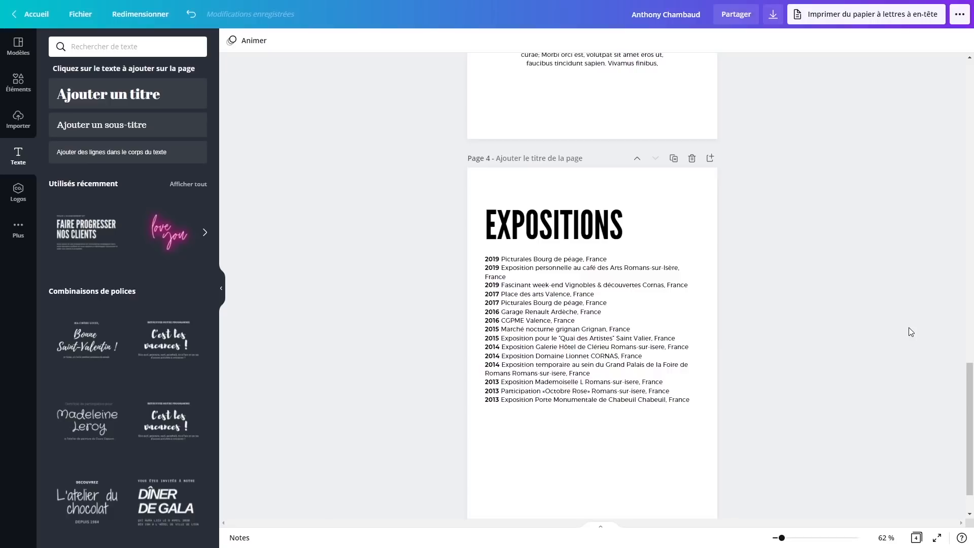
Set the studio painting photo from uploads as page 1's full-page background
scroll(865, 359, "up", 1)
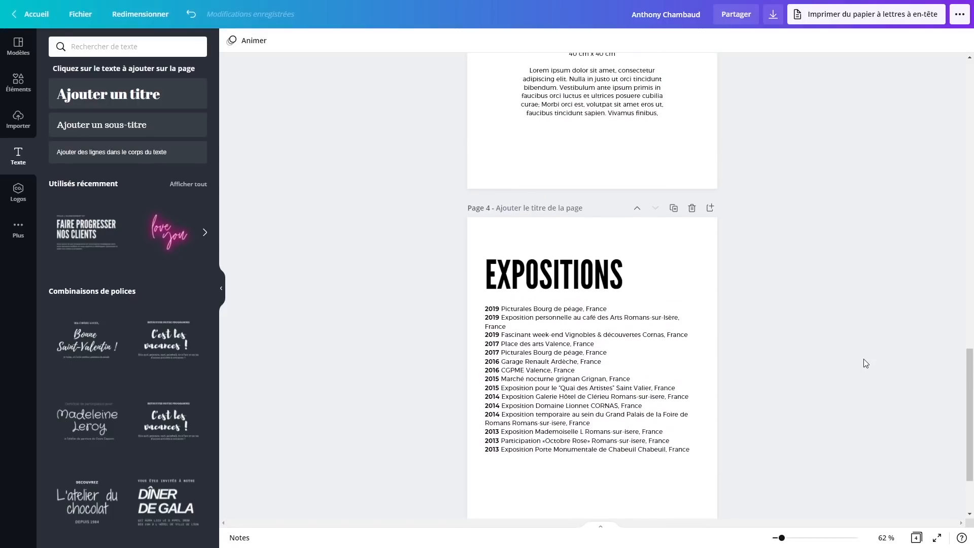
scroll(628, 352, "down", 2)
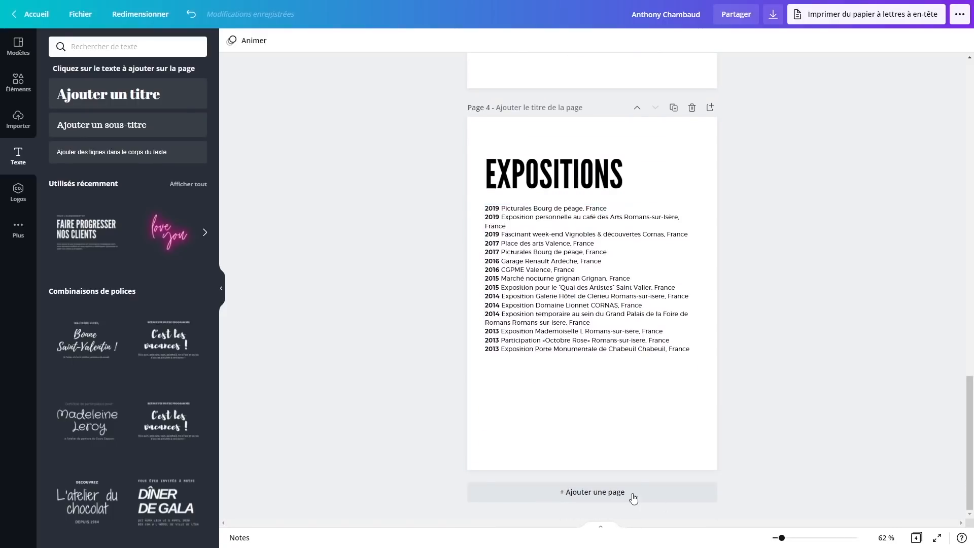
scroll(604, 445, "up", 15)
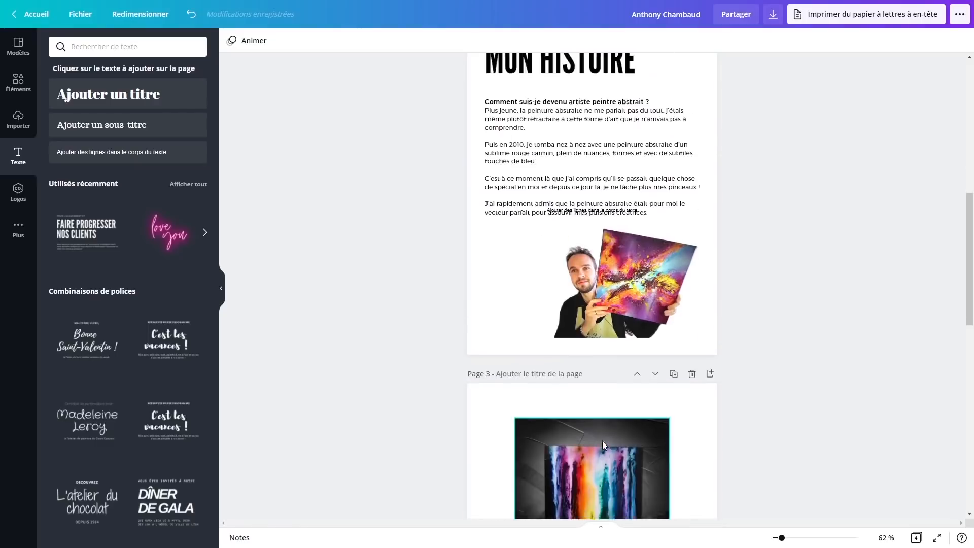
scroll(846, 339, "down", 12)
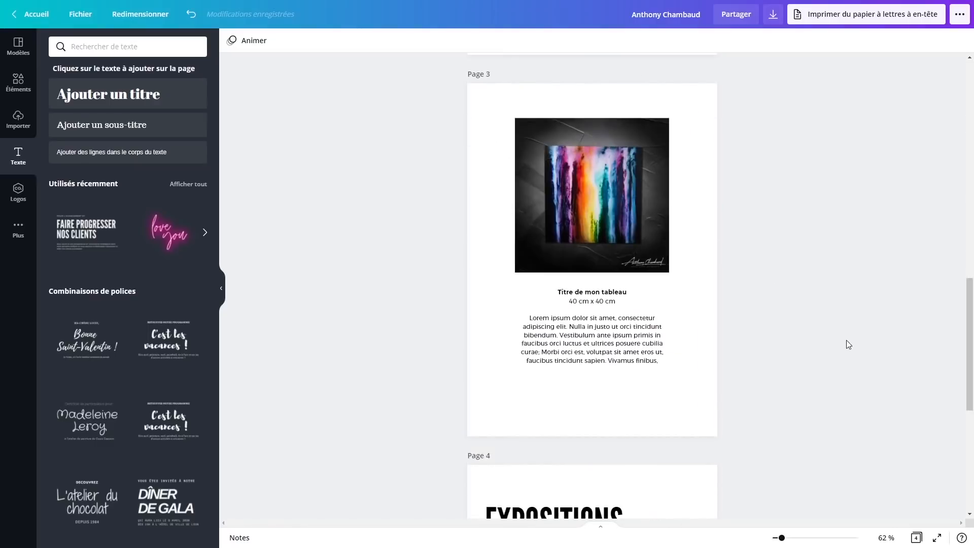
scroll(627, 408, "up", 12)
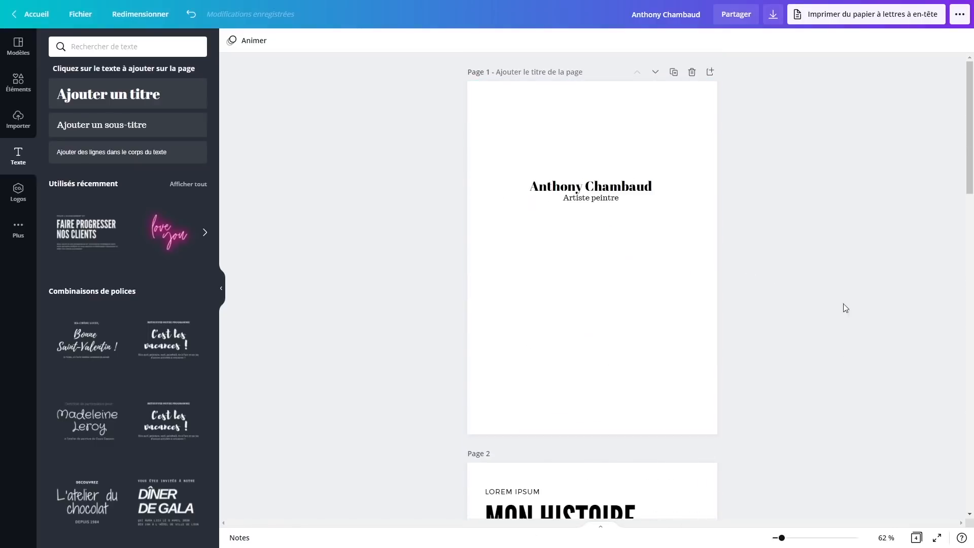
left_click(28, 91)
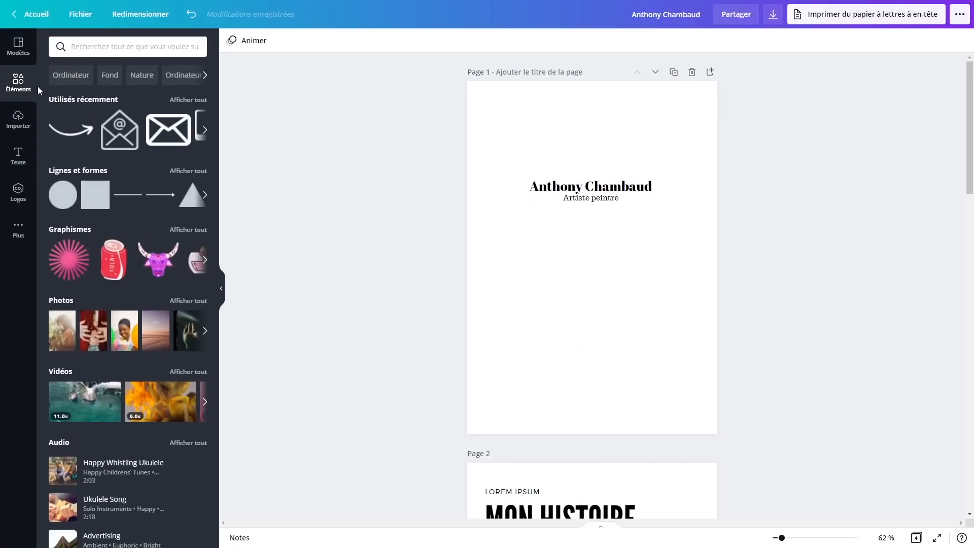
left_click(18, 118)
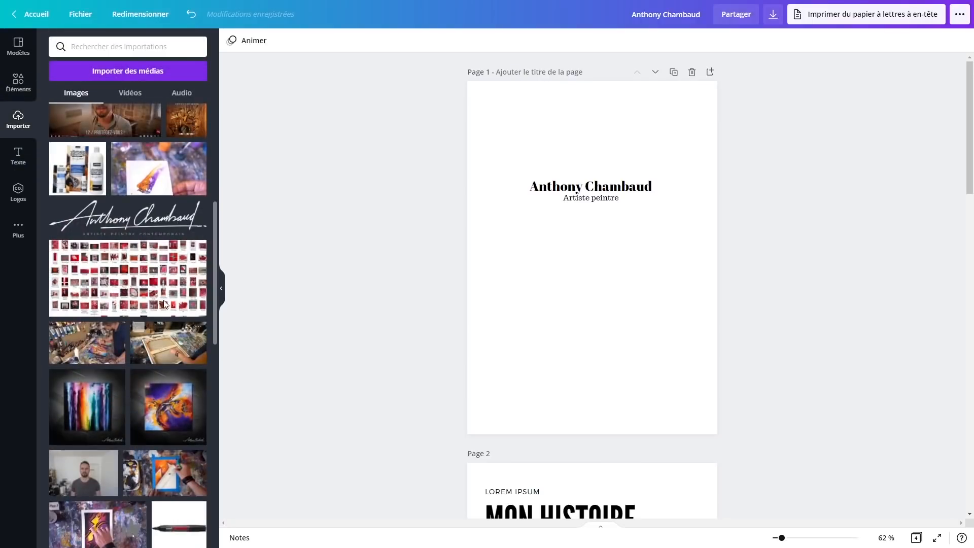
scroll(96, 254, "down", 2)
scroll(96, 253, "down", 10)
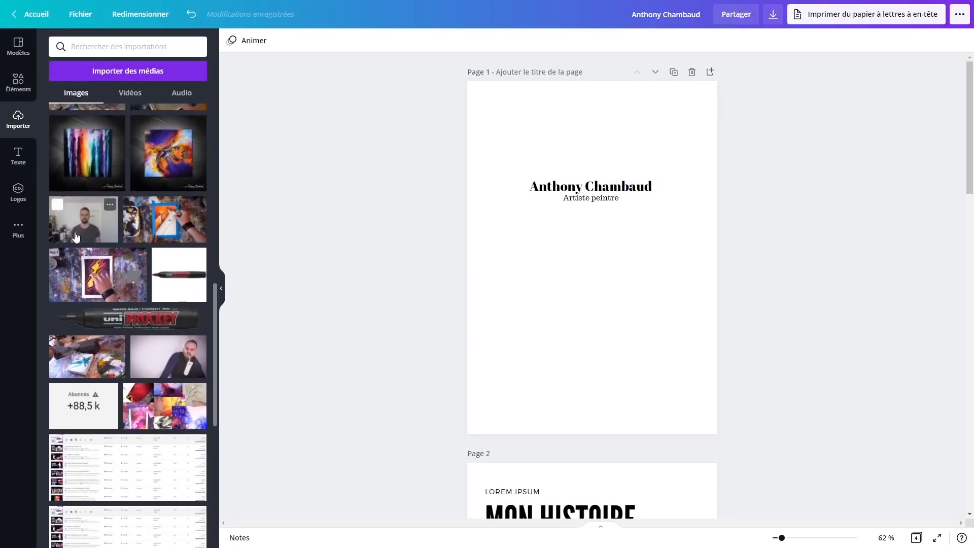
scroll(84, 184, "down", 2)
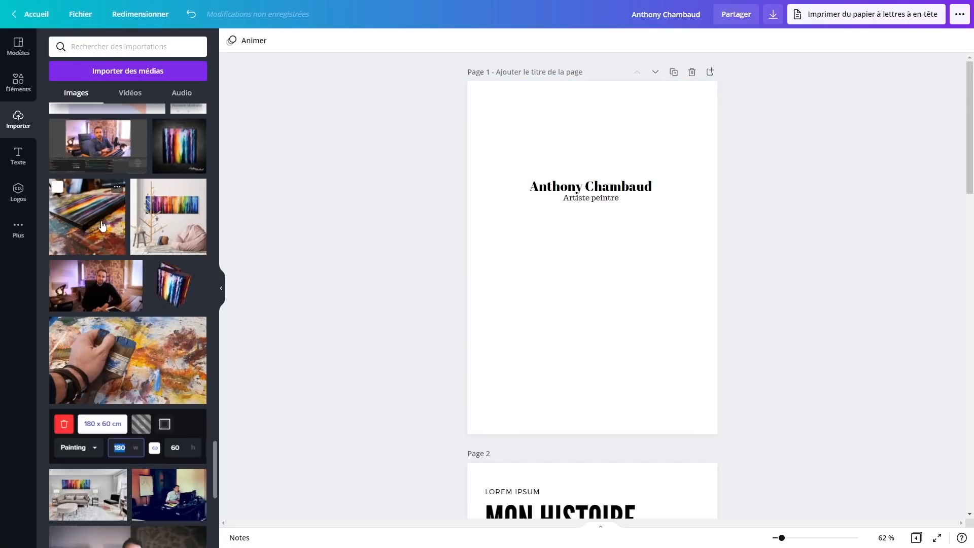
mouse_move(103, 226)
left_mouse_down()
mouse_move(456, 398)
mouse_move(481, 385)
mouse_move(482, 231)
mouse_move(500, 270)
left_mouse_up()
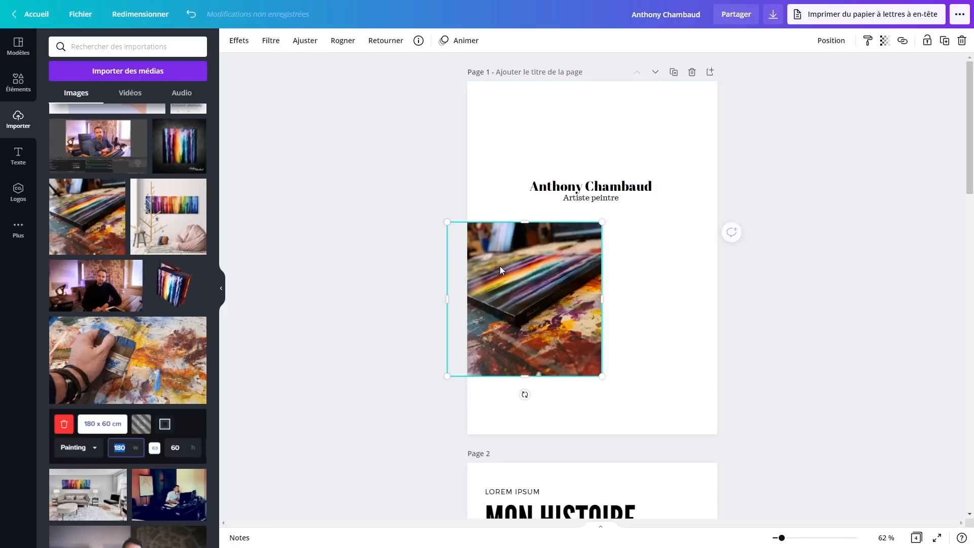
key("ctrl+z")
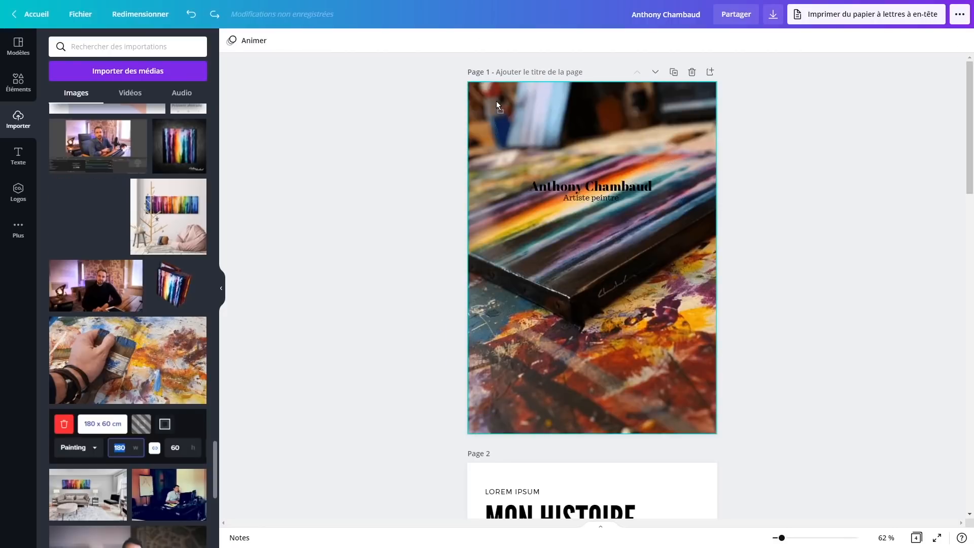
left_click_drag(496, 101, 496, 103)
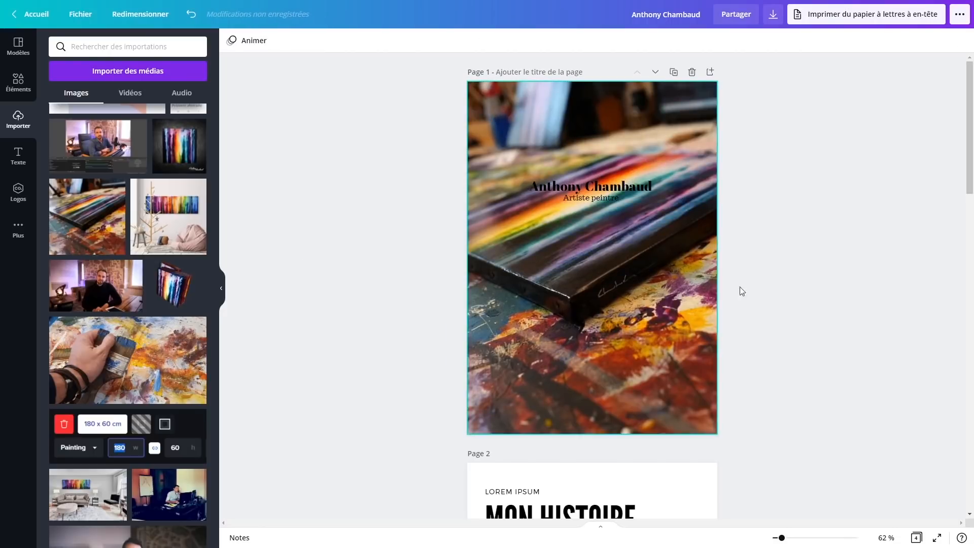
Turn the artist's name and subtitle white
left_click(618, 175)
left_click(609, 187)
left_click(608, 199, "shift")
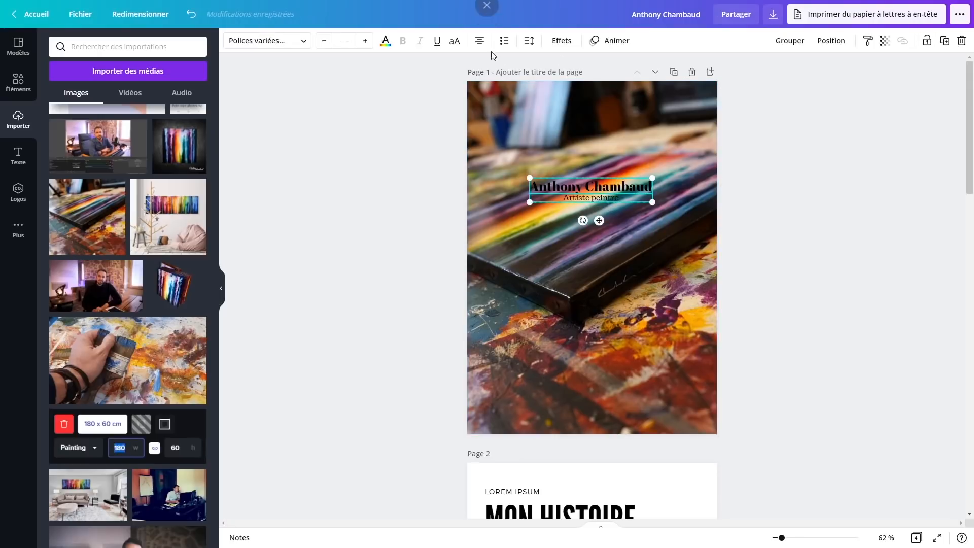
left_click(387, 40)
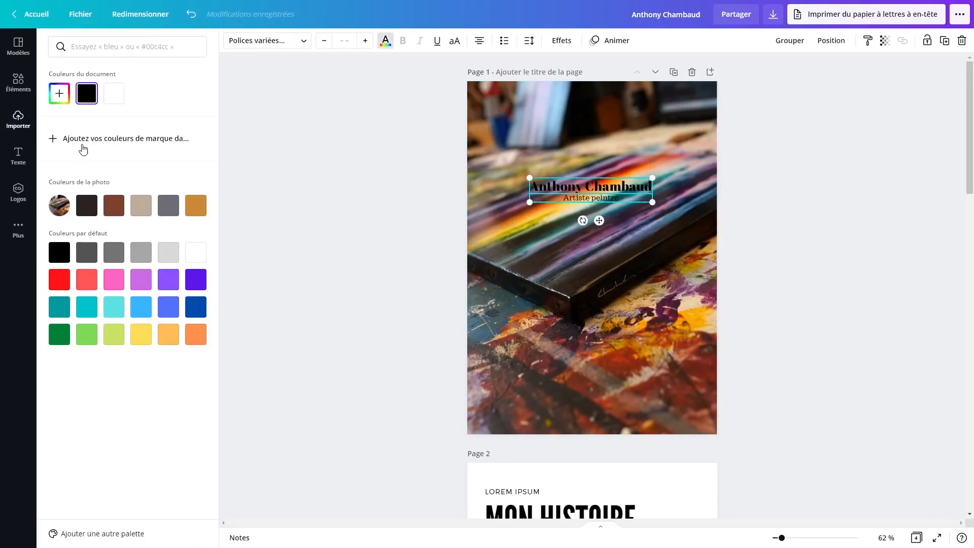
left_click(114, 93)
left_click(794, 236)
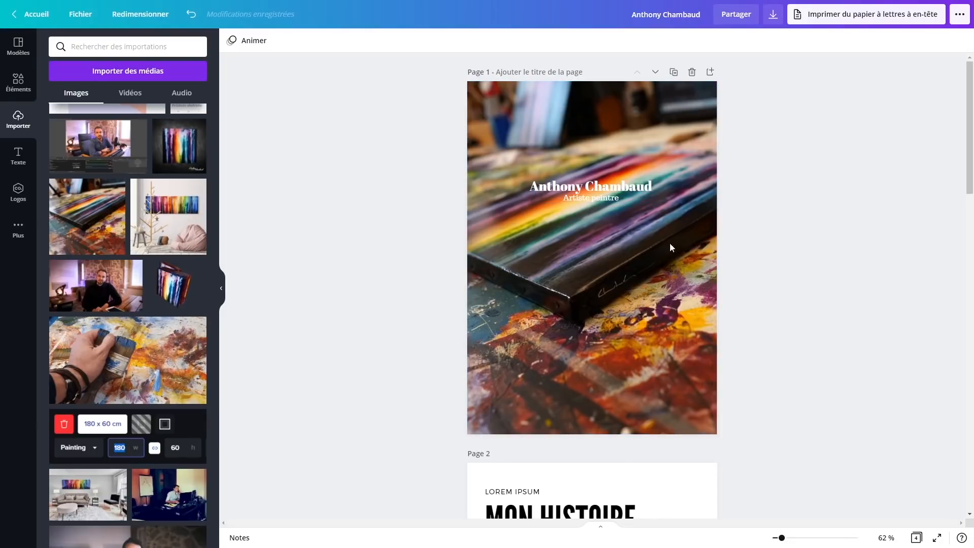
Add a black square and size it around the name and subtitle
left_click(19, 86)
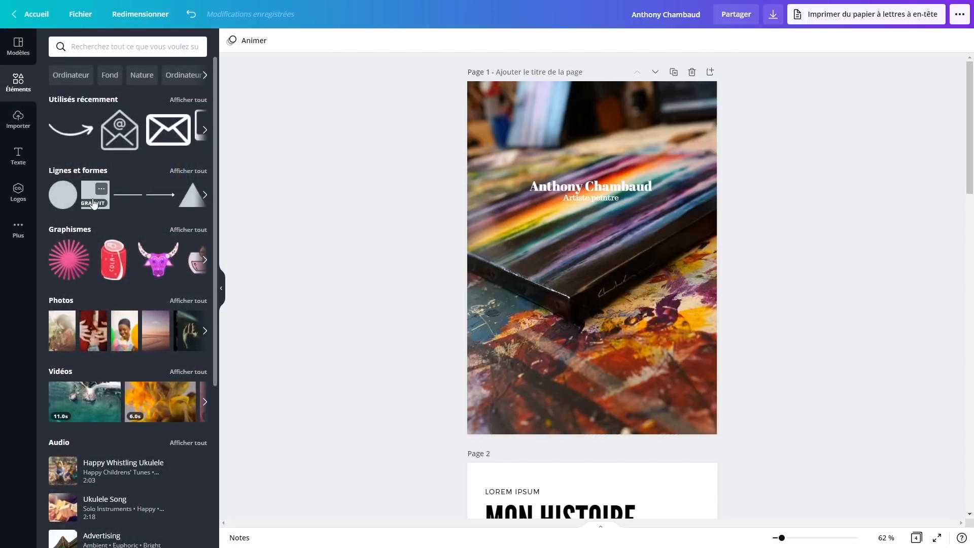
left_click(89, 196)
left_click_drag(603, 259, 594, 215)
left_click(231, 42)
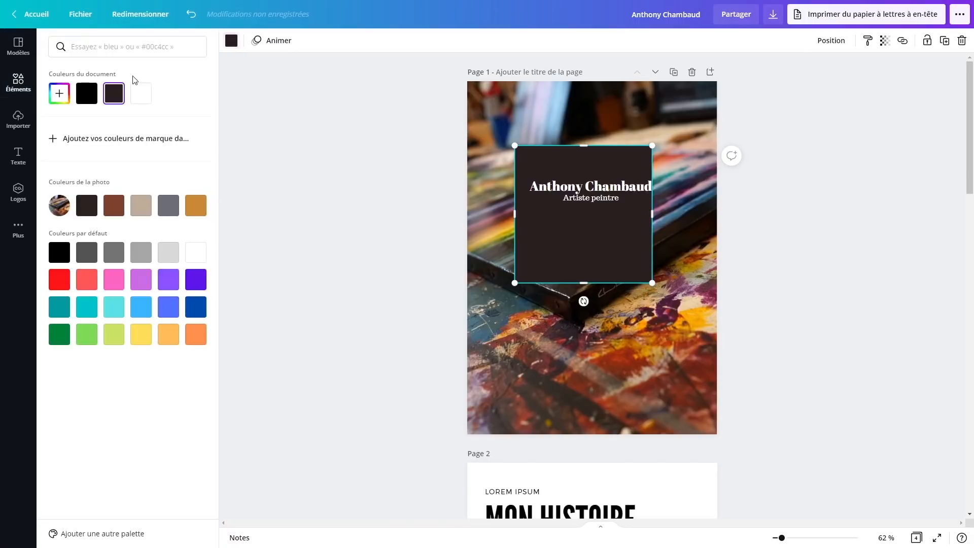
left_click(92, 102)
left_click_drag(630, 277, 619, 256)
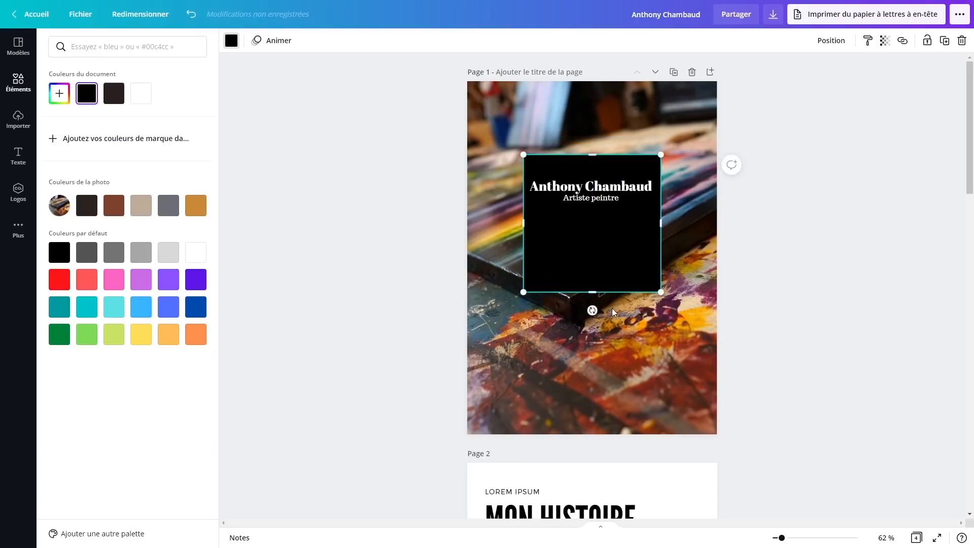
left_click_drag(592, 292, 592, 227)
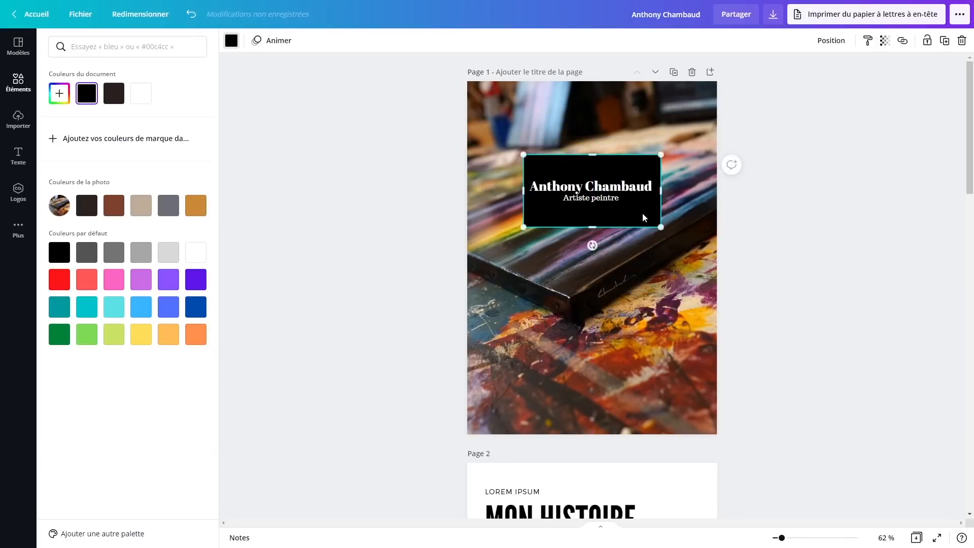
Lower the black box's transparency so it sits semi-transparent behind the text
left_click(885, 41)
left_click(886, 45)
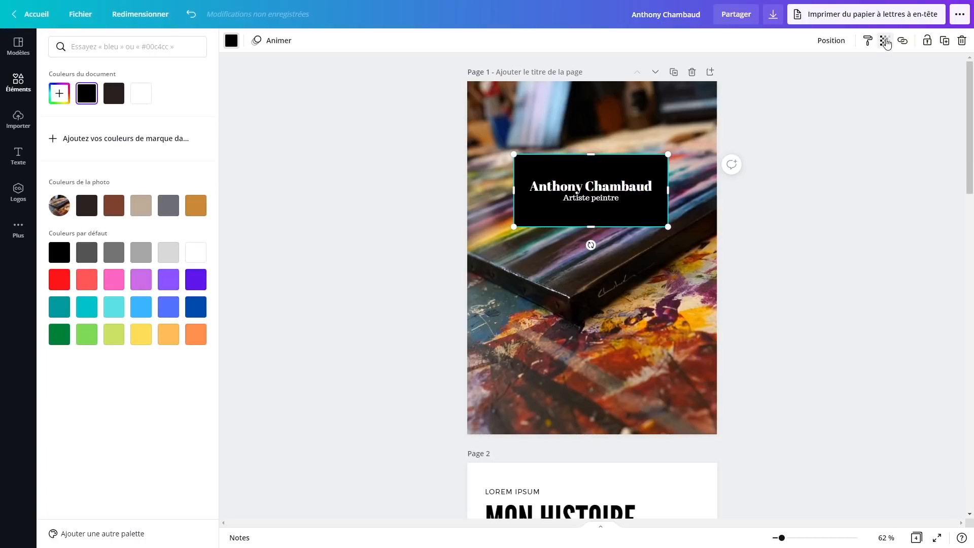
left_click(885, 44)
left_click_drag(849, 75, 830, 83)
left_click(847, 223)
left_click(830, 193)
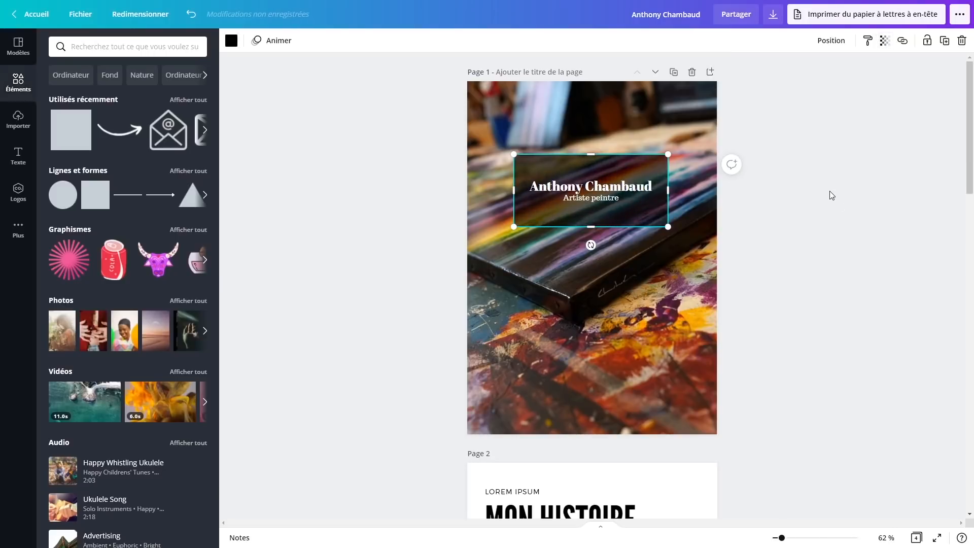
left_click(853, 257)
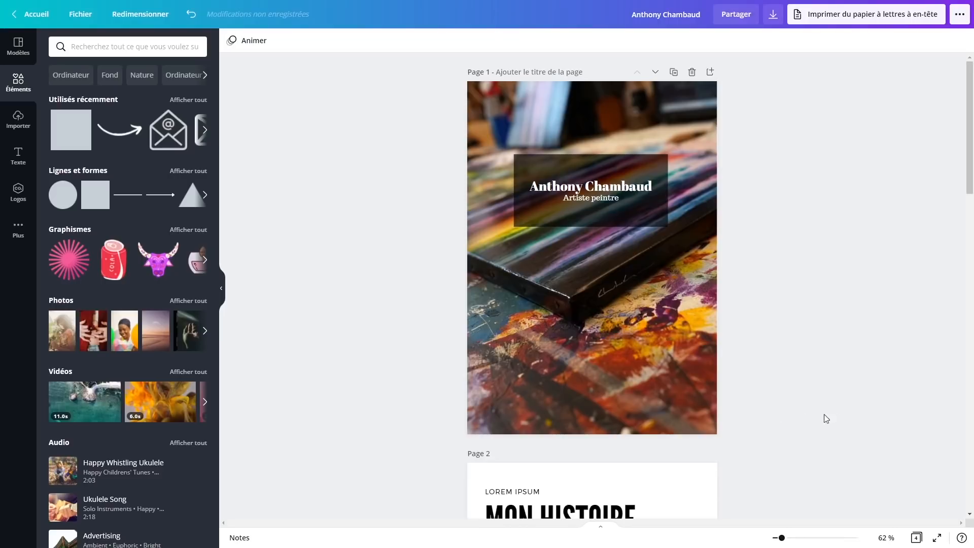
left_click(622, 217)
left_click(618, 201, "shift")
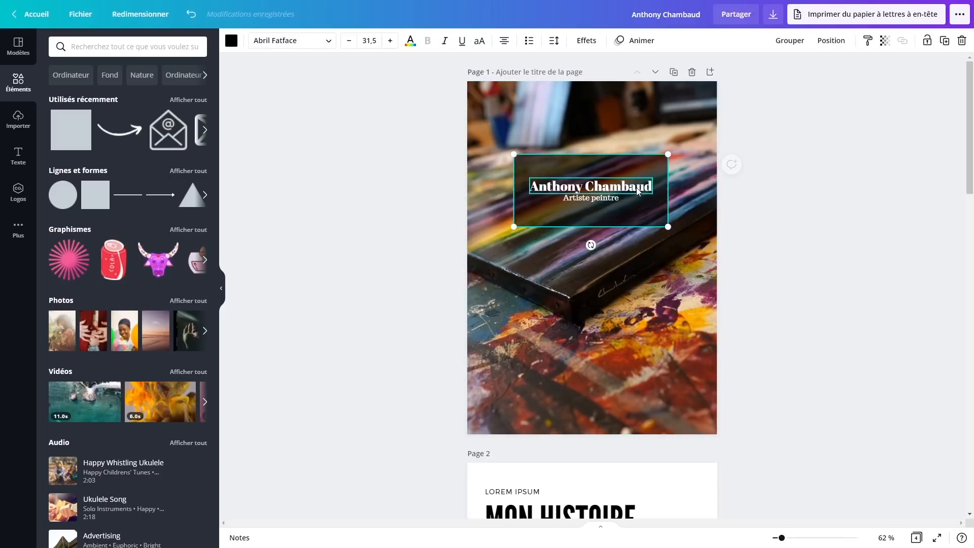
key("ctrl+z")
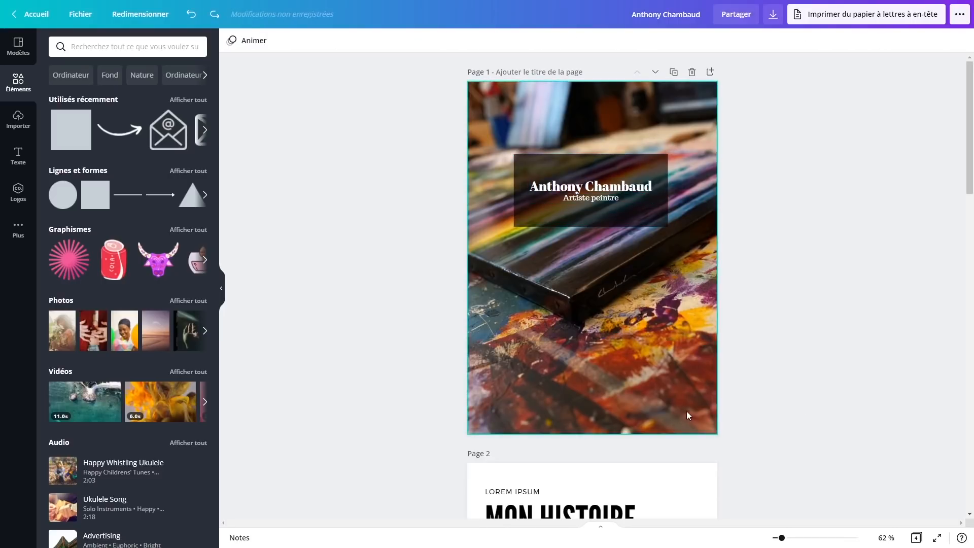
scroll(522, 295, "down", 5)
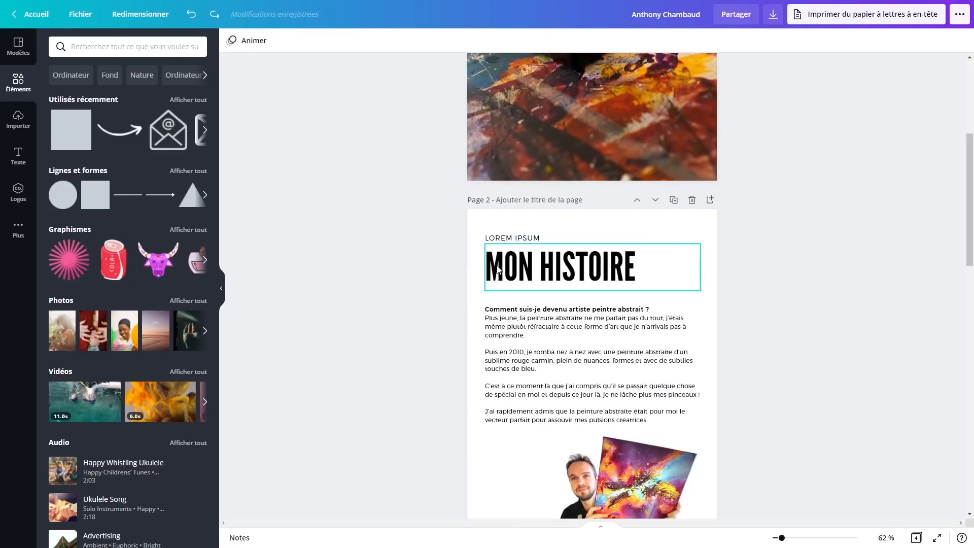
scroll(512, 279, "down", 2)
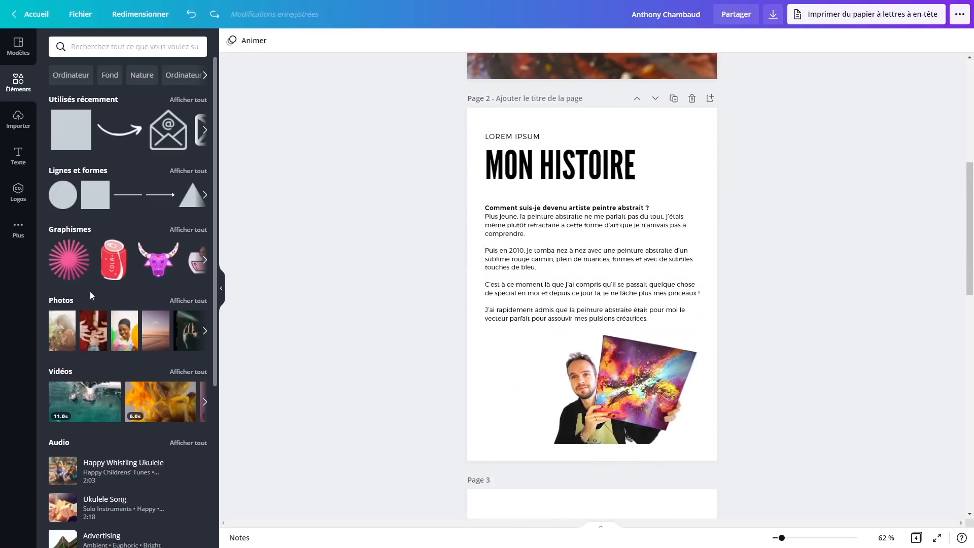
Set the brush painting as page 2's background and make its title and body text white
left_click(18, 120)
mouse_move(147, 400)
left_mouse_down()
mouse_move(556, 260)
mouse_move(548, 112)
left_mouse_up()
left_click(386, 41)
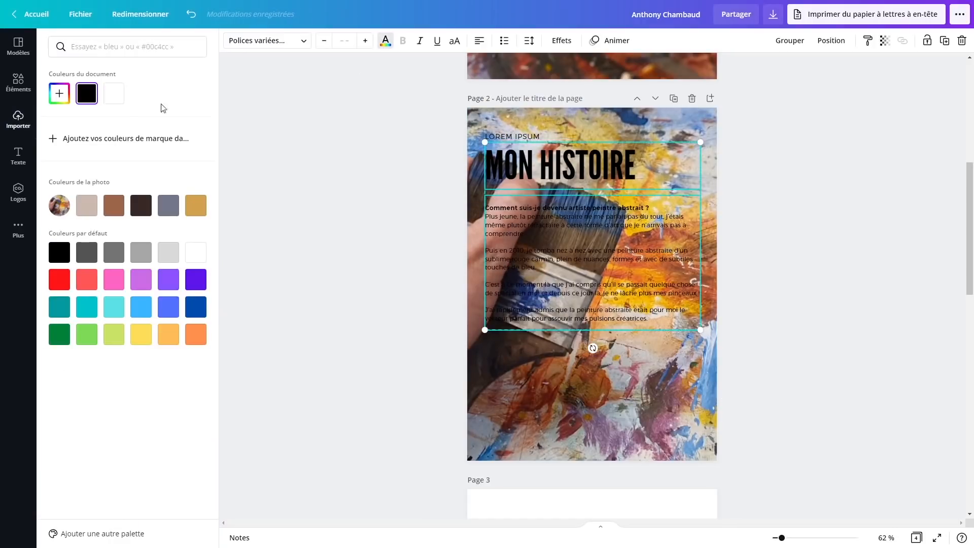
left_click(114, 94)
key("Escape")
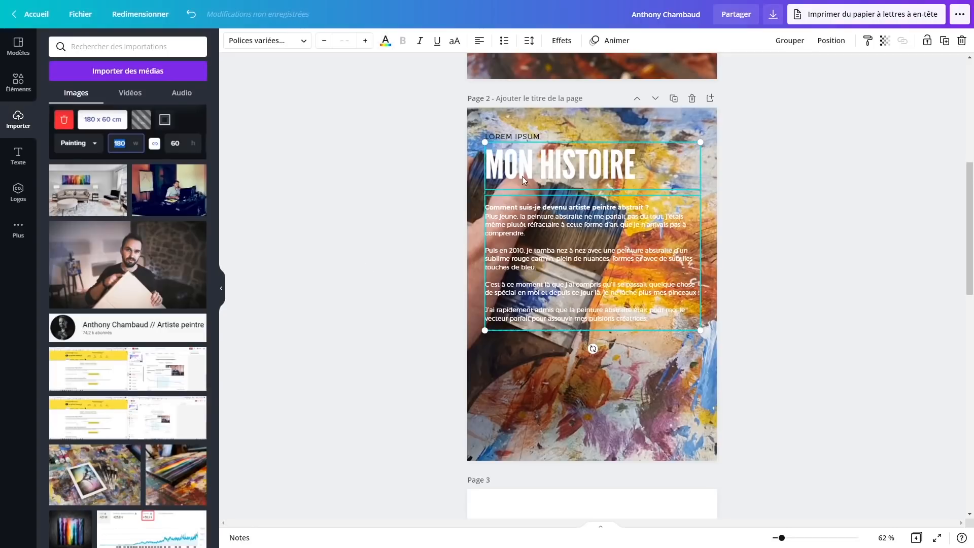
Select the semi-transparent black box on page 1 so it can be reused on page 2
left_click(848, 268)
scroll(848, 268, "up", 7)
left_click(652, 212)
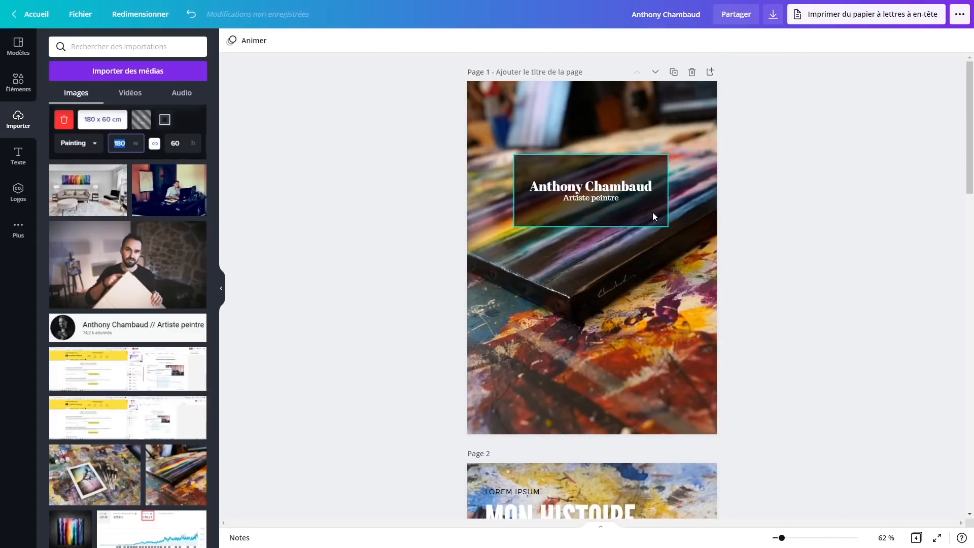
scroll(824, 313, "down", 6)
left_click(827, 282)
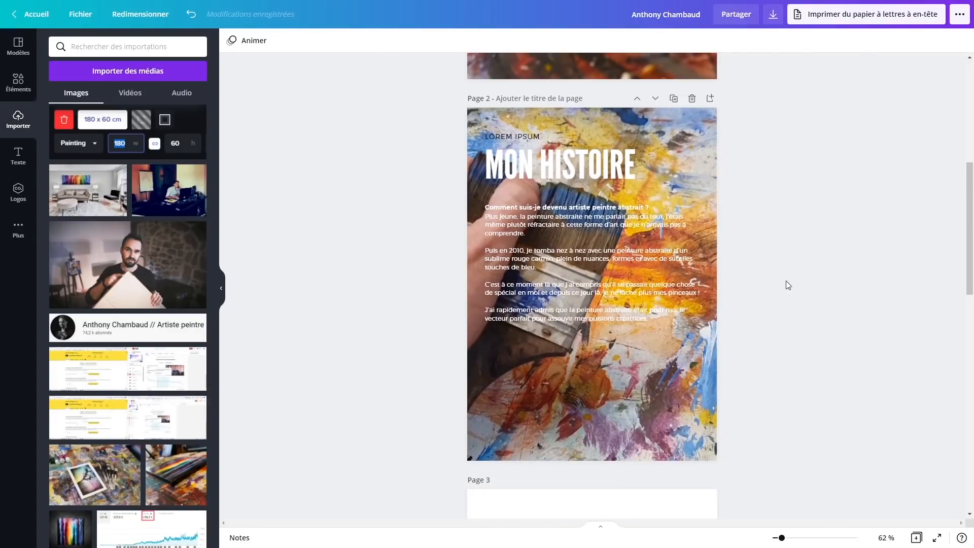
Paste a copy of the black box onto page 2 and stretch it over the whole page
key("ctrl+v")
left_click_drag(627, 233, 577, 158)
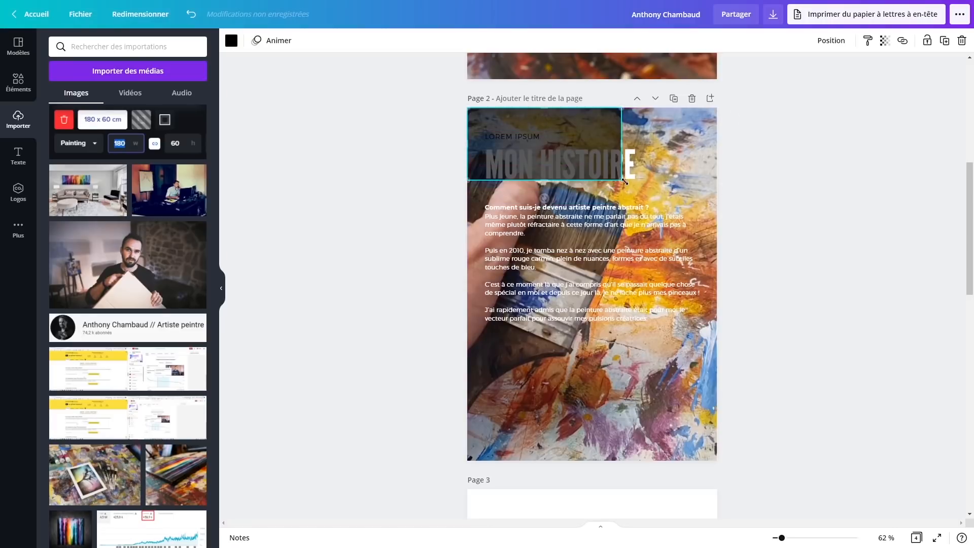
left_click_drag(625, 181, 656, 366)
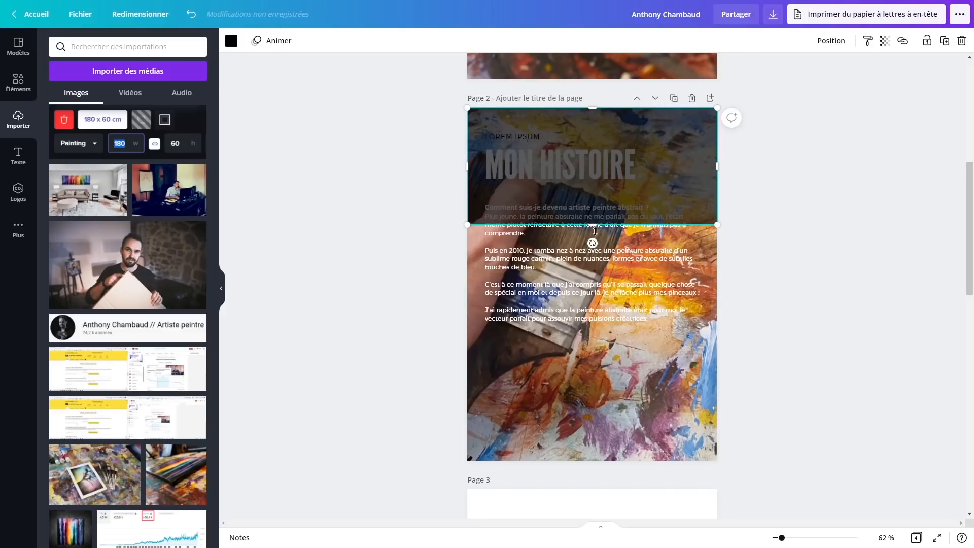
left_click_drag(595, 231, 628, 462)
Set the overlay's transparency to 52 and send it back behind the title and body text
left_click(886, 41)
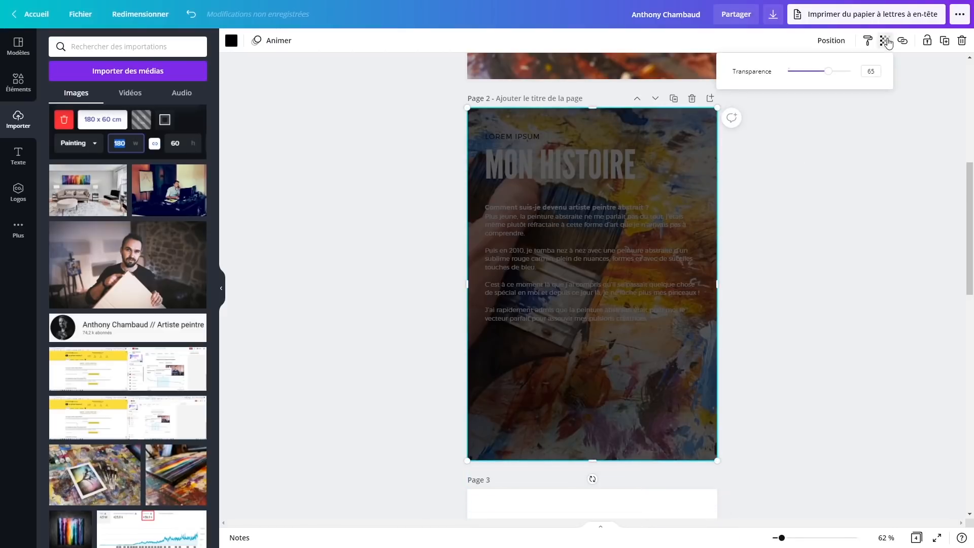
left_click_drag(828, 75, 821, 75)
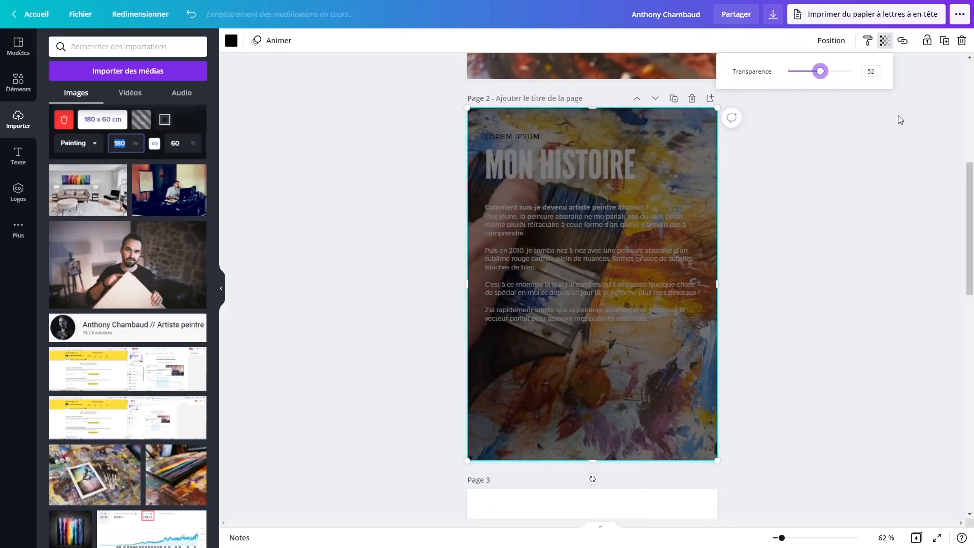
left_click(829, 42)
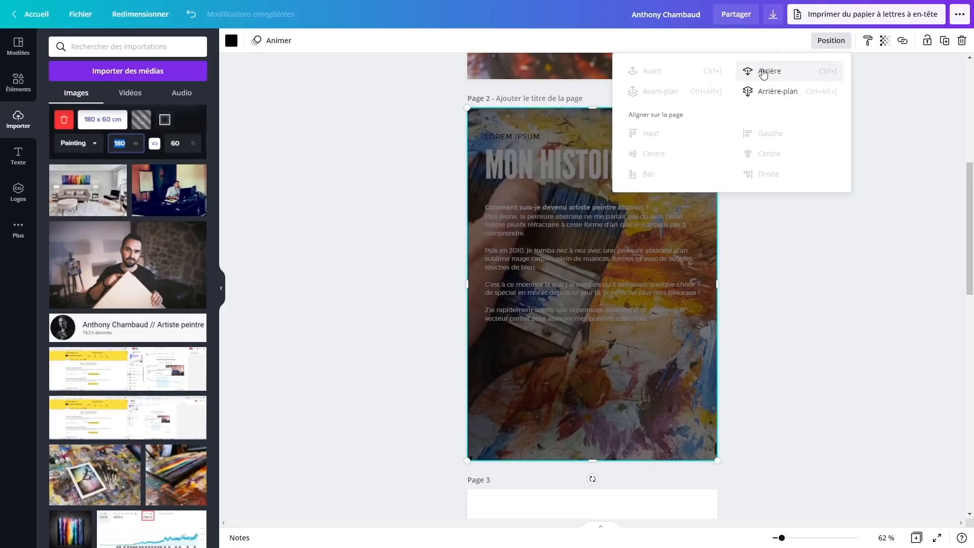
left_click(763, 72)
left_click(764, 73)
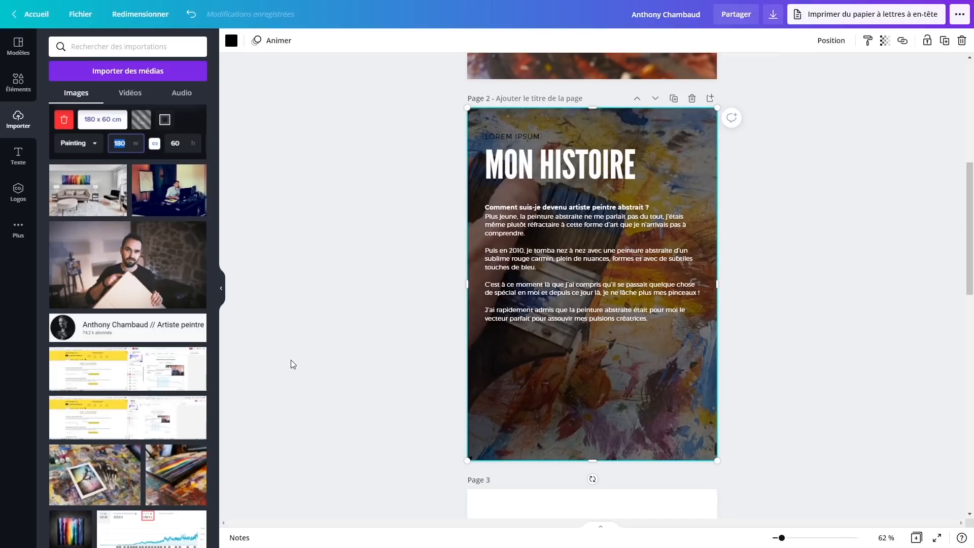
key("ctrl+z")
scroll(291, 360, "down", 10)
scroll(127, 355, "down", 5)
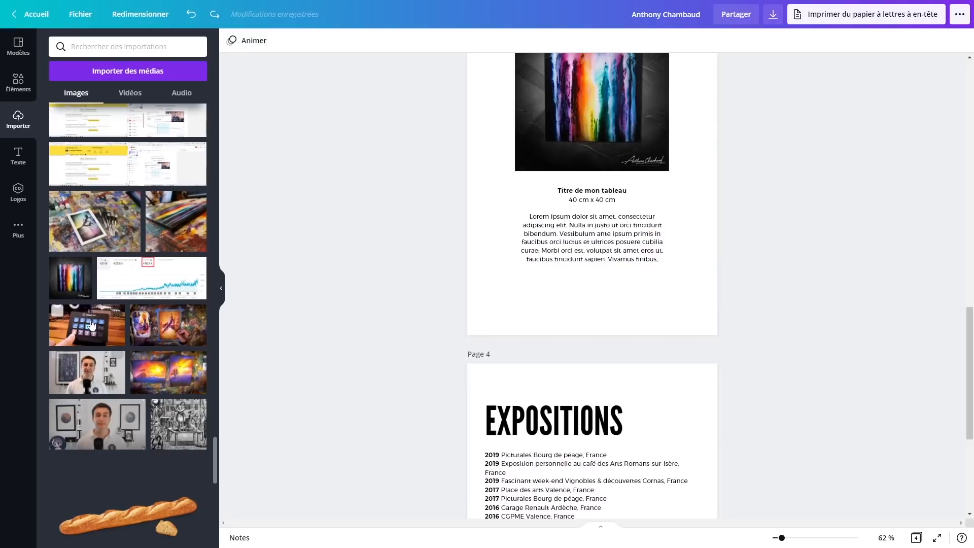
Duplicate page 2 as a new page 3 and change its title to MON ATELIER
scroll(89, 319, "down", 6)
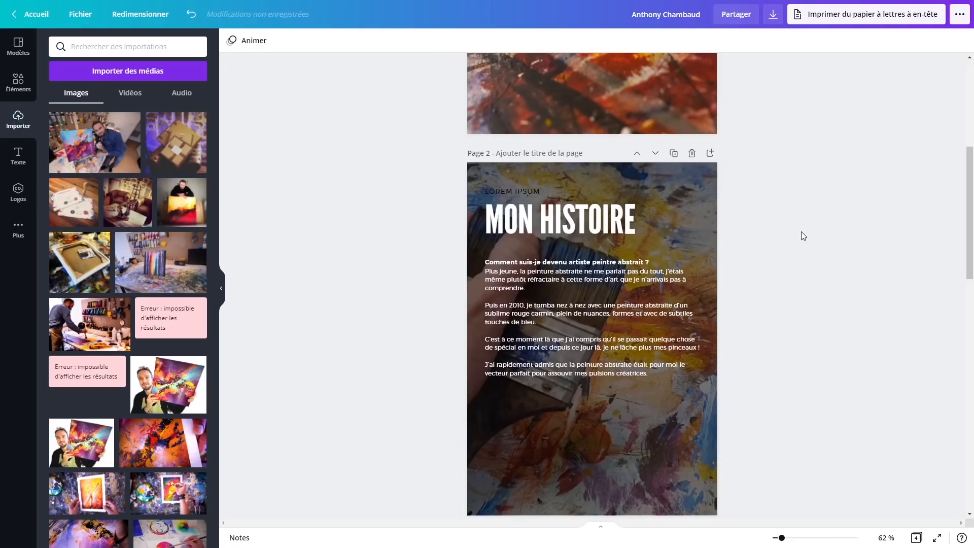
scroll(802, 237, "down", 1)
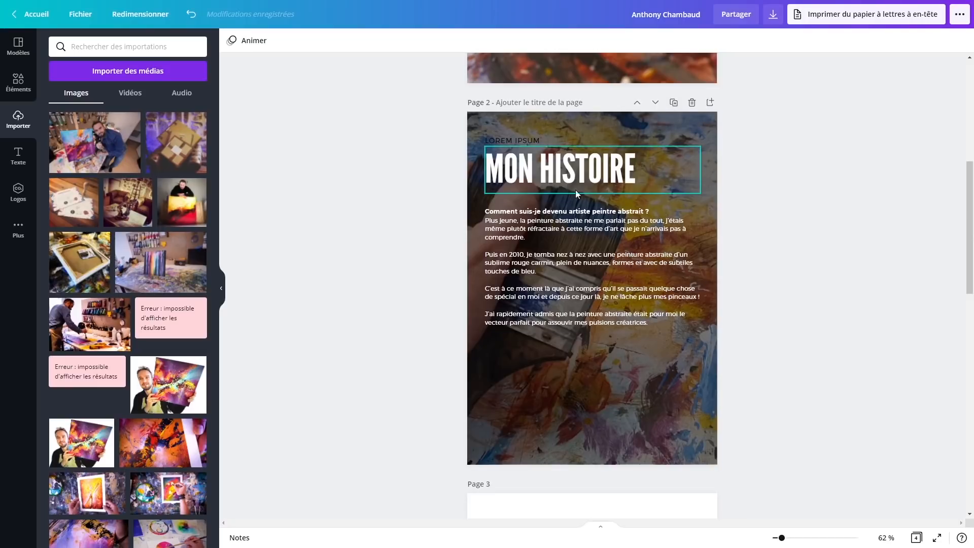
left_click(676, 104)
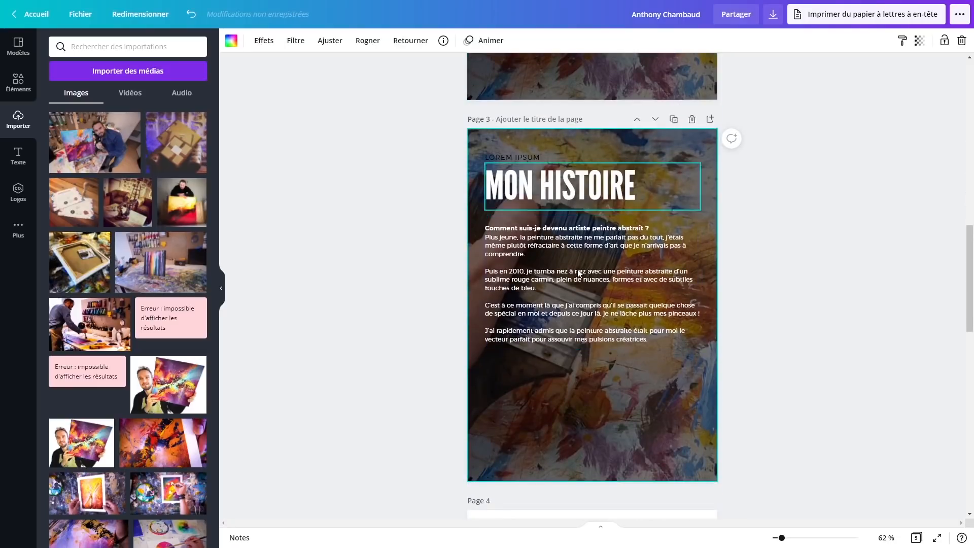
double_click(562, 190)
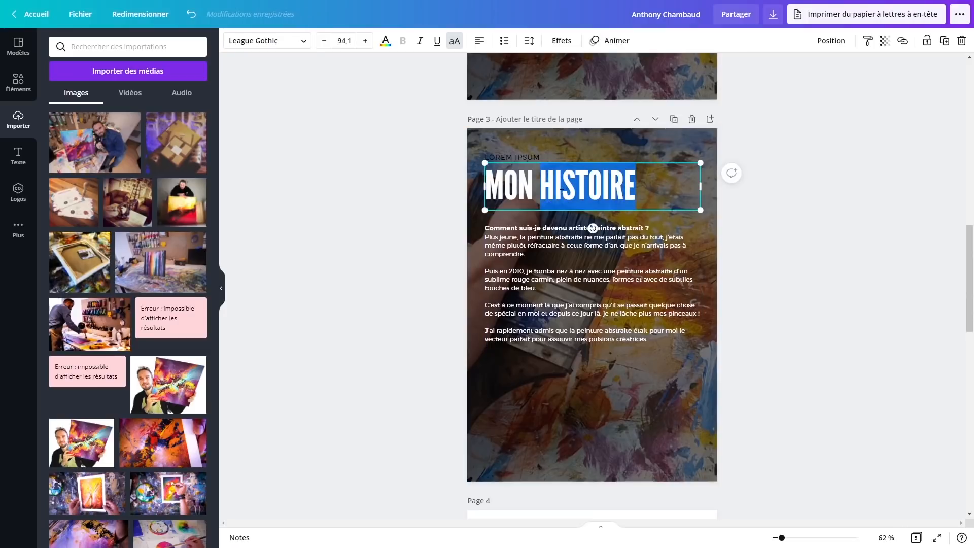
type("ATELIER")
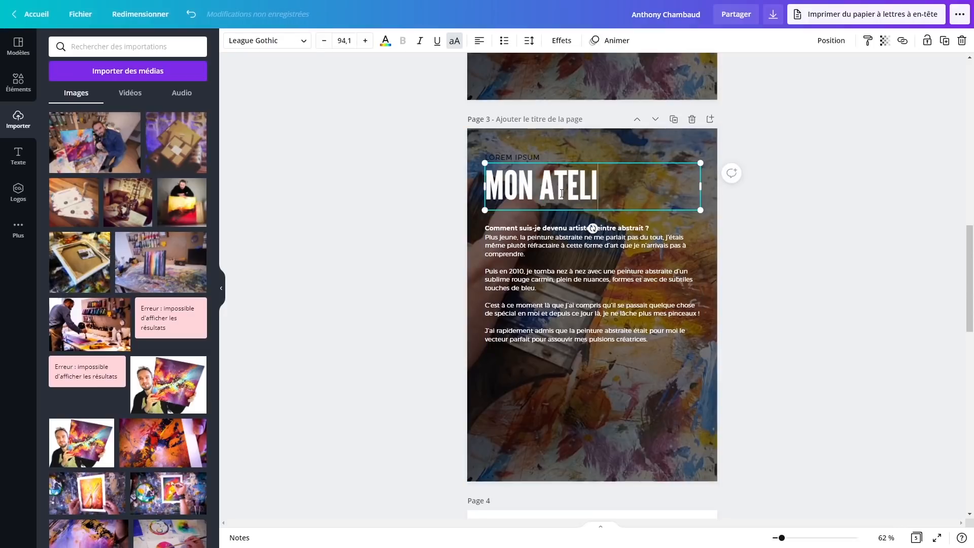
Replace page 3's body text with the new studio paragraphs and set the easel photo as background
left_click(469, 241)
left_click(469, 241)
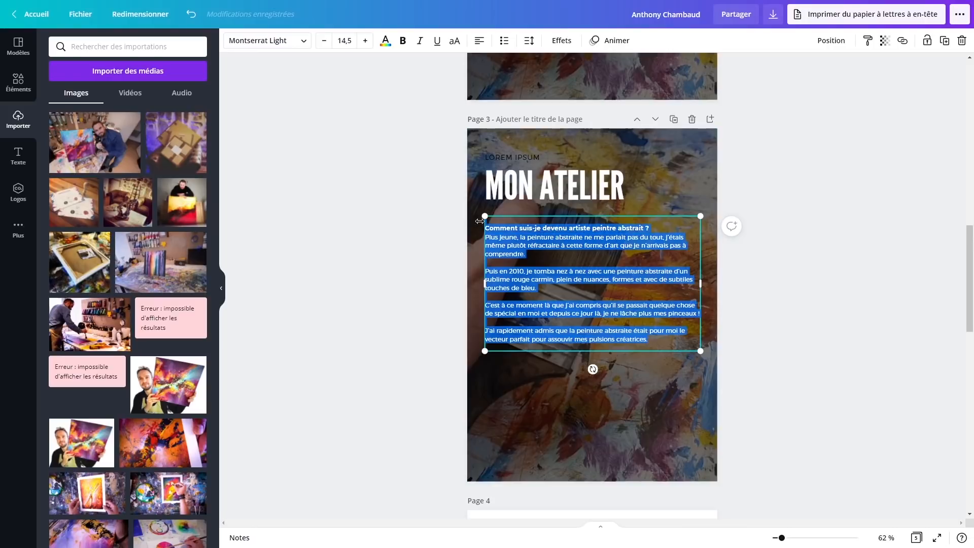
type("Je suis quelqu'un de timide et ne me montre pas trop en exposition. Je suis toutefois très présent sur Internet. Mon objectif est de rendre accessible à tout le monde l'art contemporain et de supprimer l'idée reçue du prix d'un tableau abstrait à 4 ou 5 chiffres... Je veux que tout le monde puisse avoir accès à l'acquisition d'un tableau abstrait unique, suite à un coup de cœur, sans à avoir à se ruiner !")
left_click(619, 228)
key("Return")
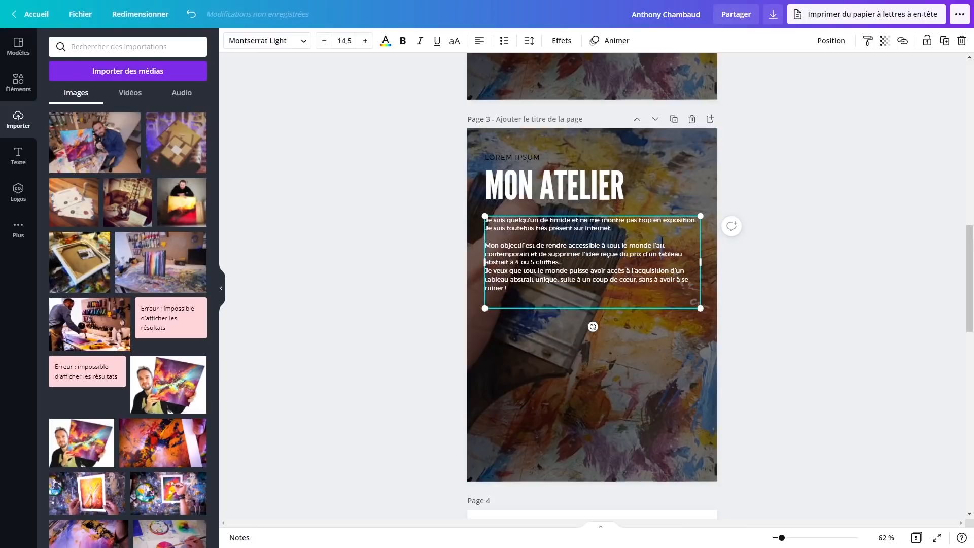
left_click_drag(117, 186, 474, 328)
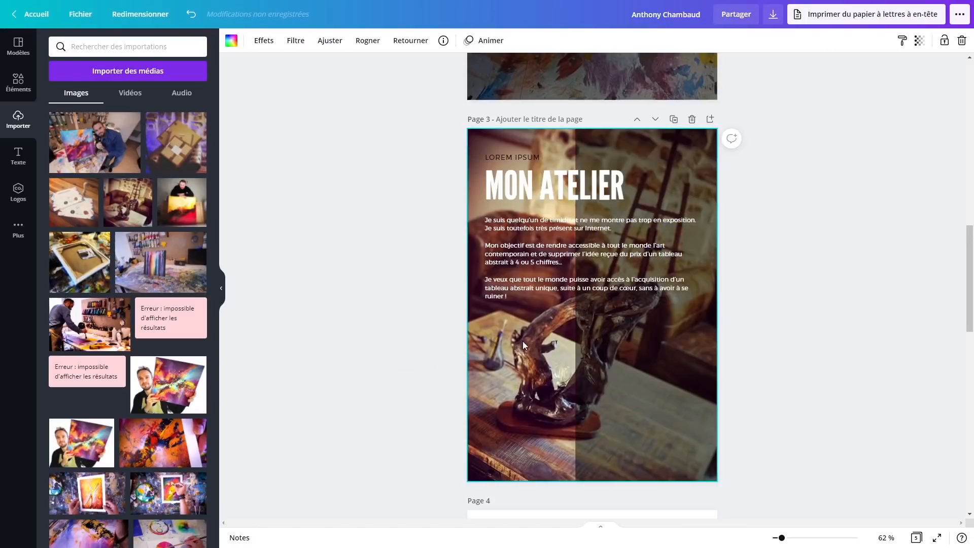
Stretch the dark overlay over all of page 3 and make it more transparent
left_click_drag(591, 373, 541, 375)
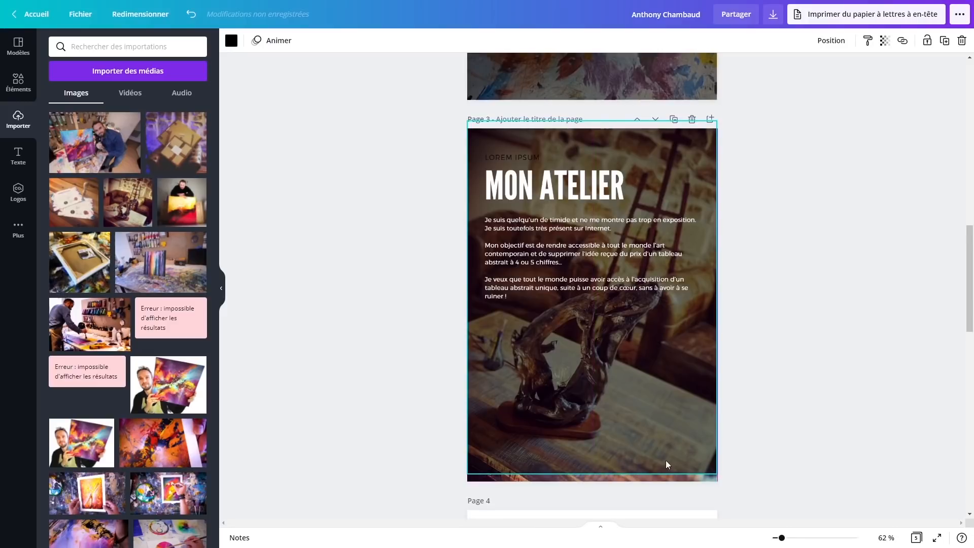
left_click_drag(718, 475, 727, 488)
left_click(885, 41)
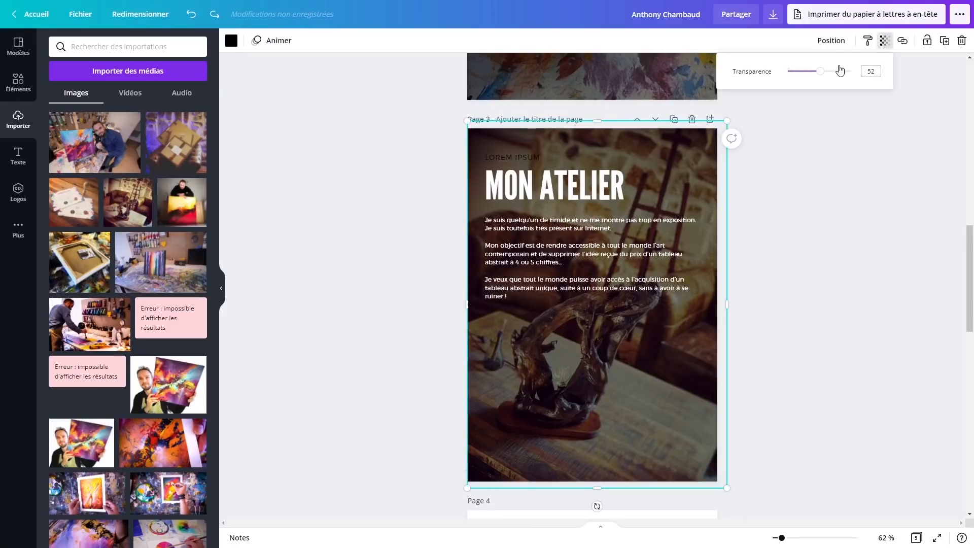
left_click_drag(848, 71, 807, 71)
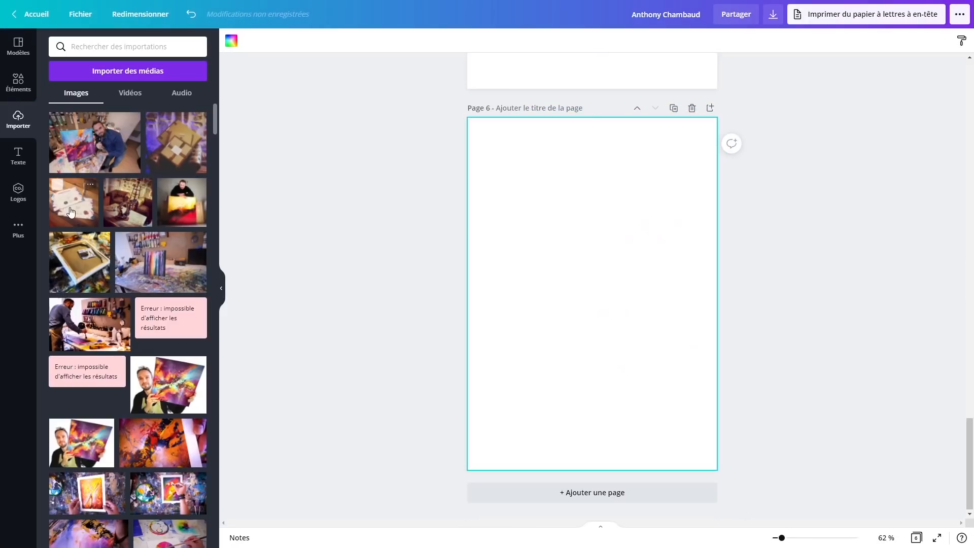
Make the certificate photo page 6's background after briefly trying the canvas-back photo
left_click_drag(74, 202, 482, 141)
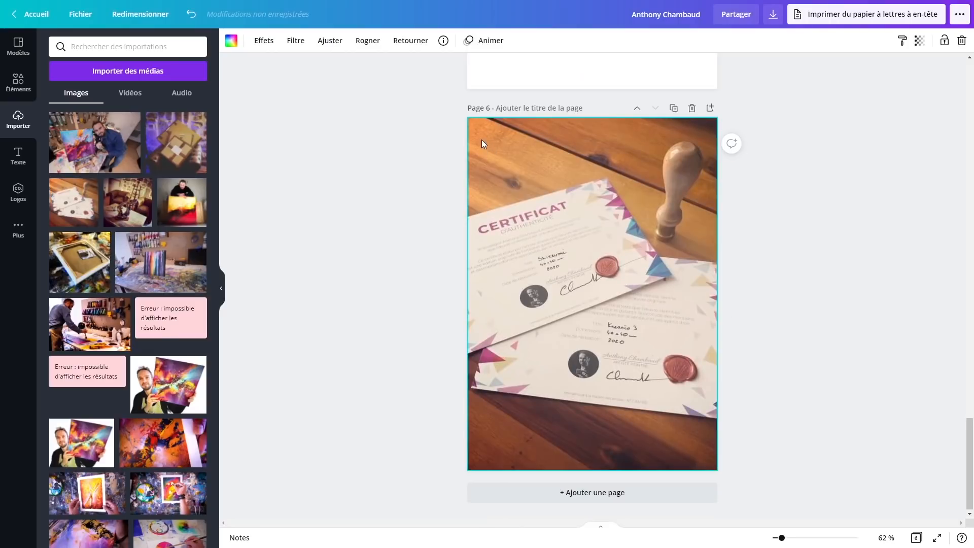
left_click_drag(93, 262, 490, 165)
left_click_drag(81, 214, 509, 130)
key("ctrl+z")
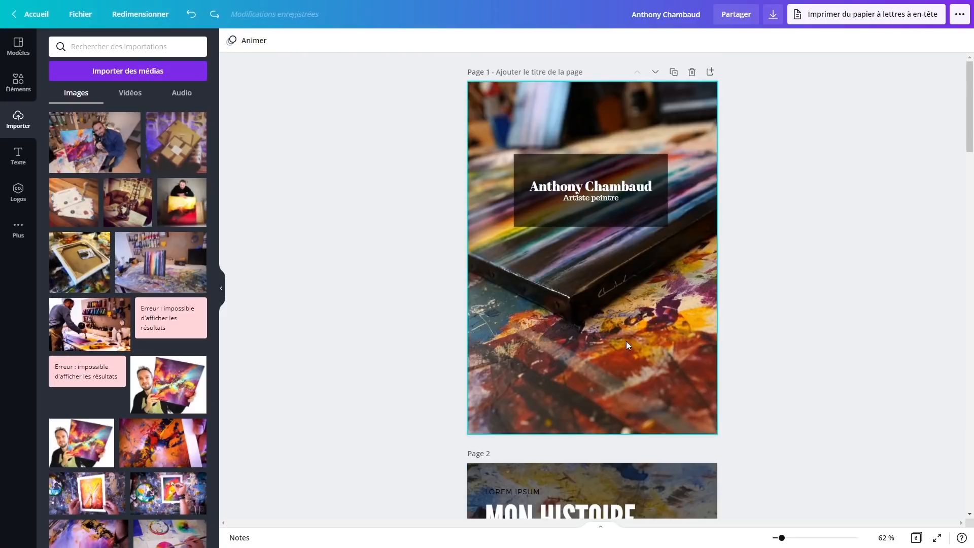
Apply the Epic filter to the page 1 cover photo after comparing several other filters
left_click(574, 331)
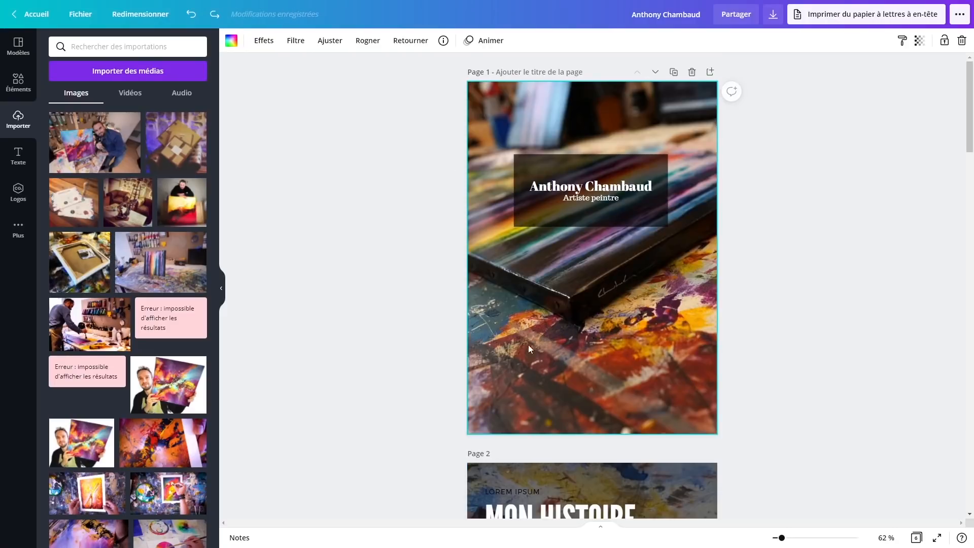
left_click(271, 42)
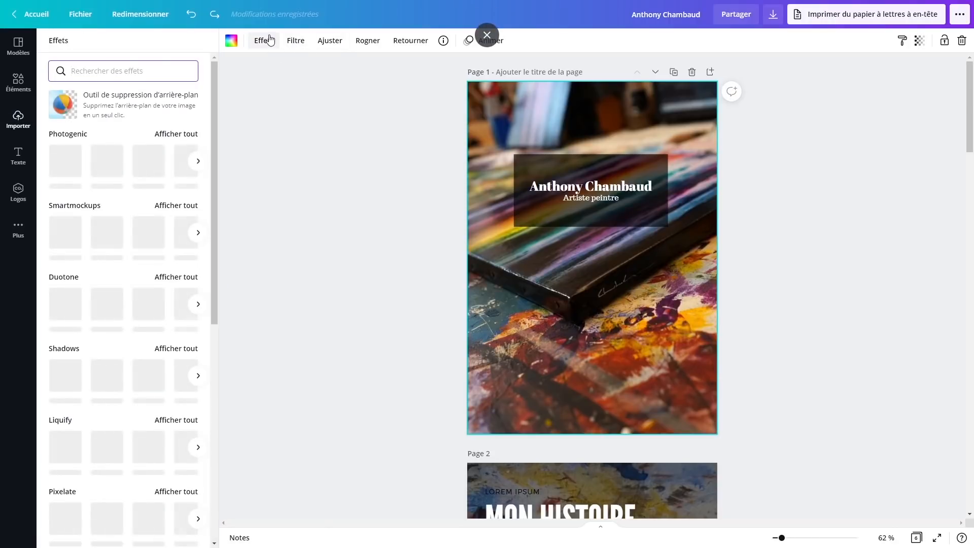
left_click(294, 40)
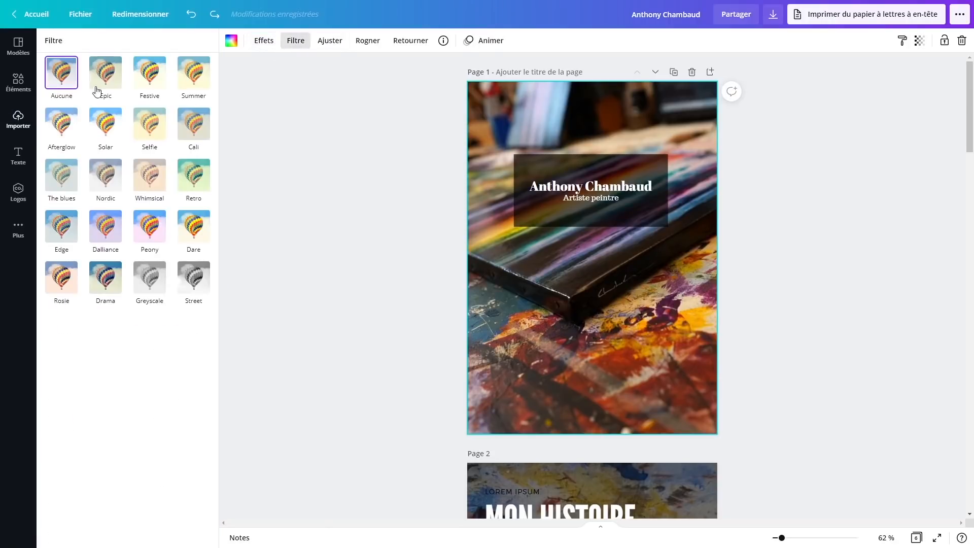
left_click(110, 77)
left_click(143, 80)
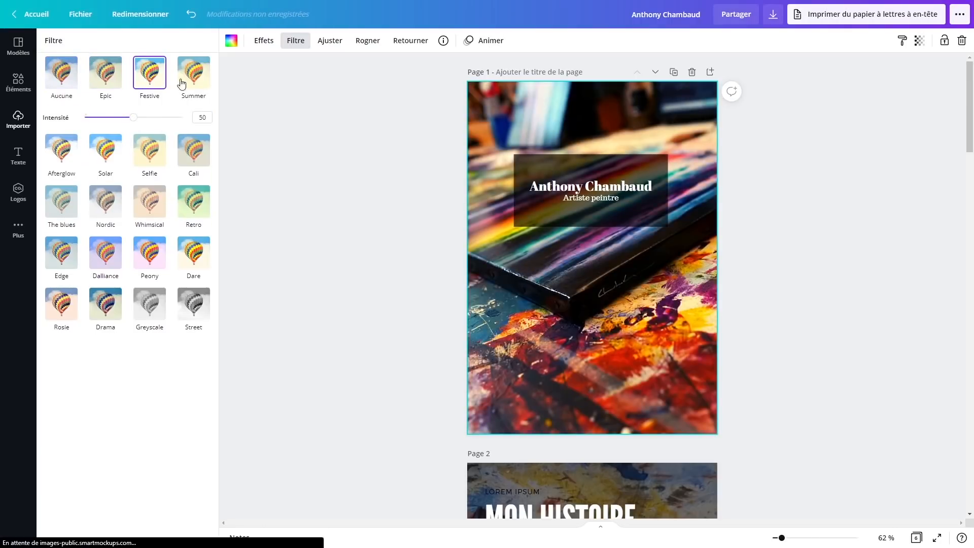
left_click(192, 79)
left_click(81, 173)
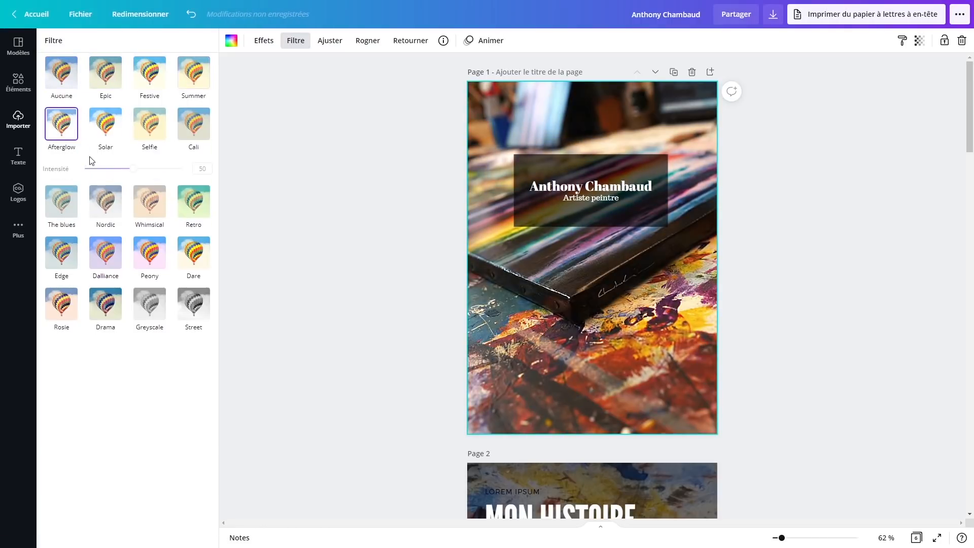
left_click(149, 127)
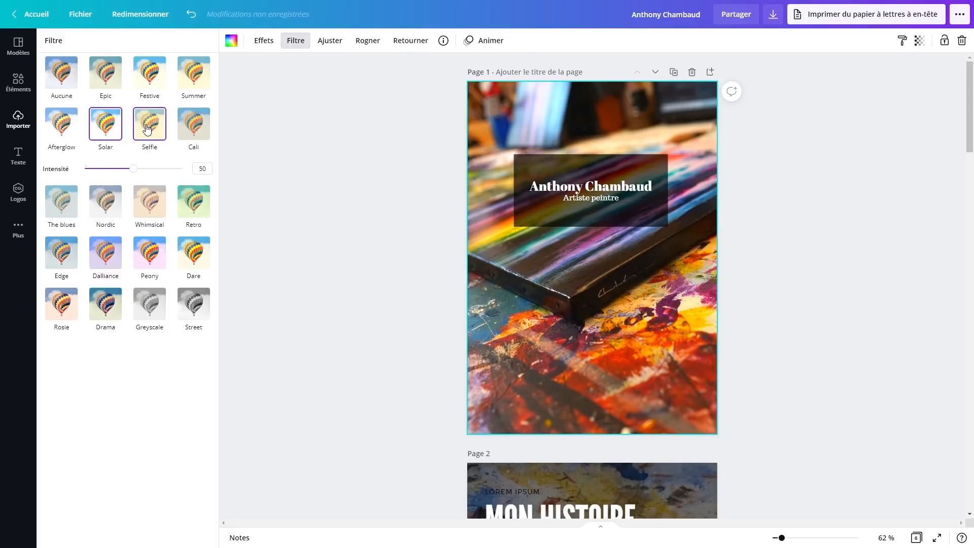
left_click(61, 202)
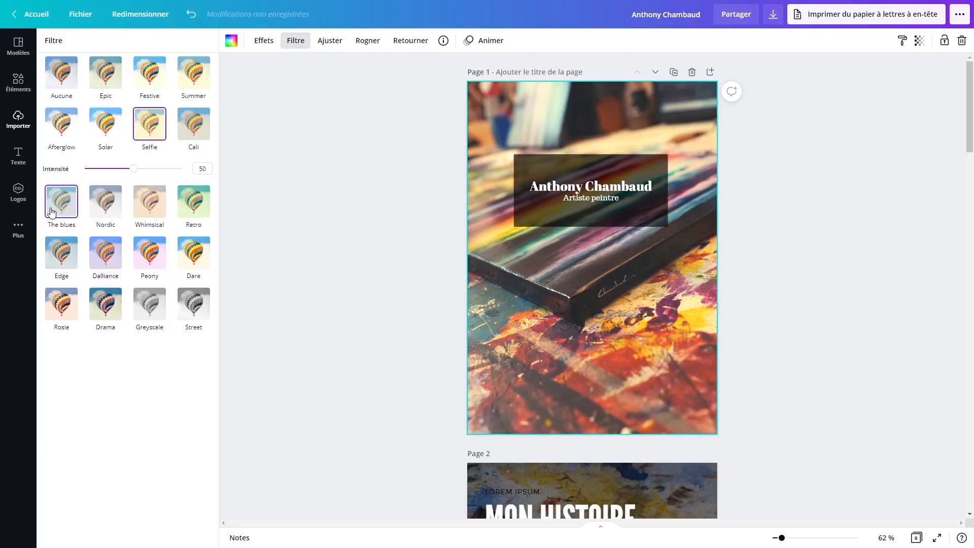
left_click(105, 174)
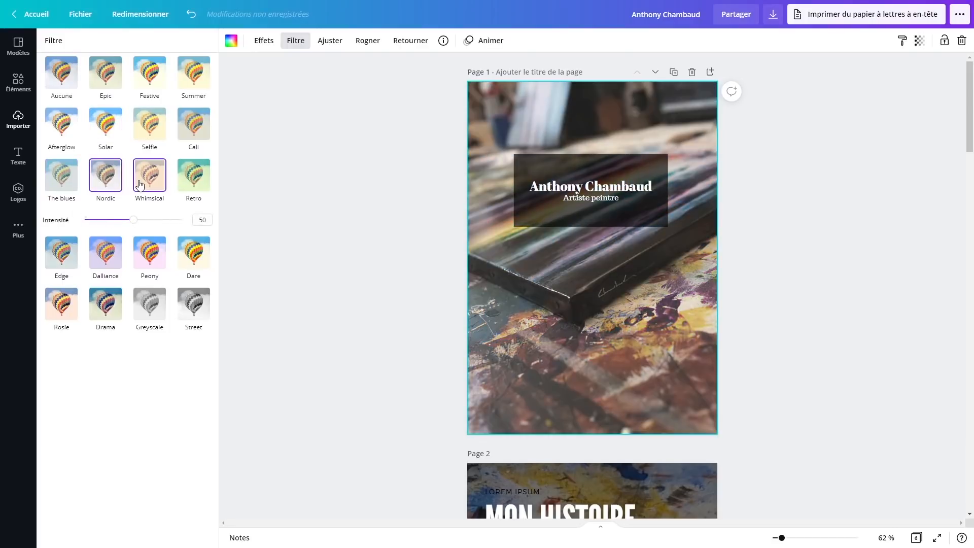
left_click(148, 175)
left_click(147, 133)
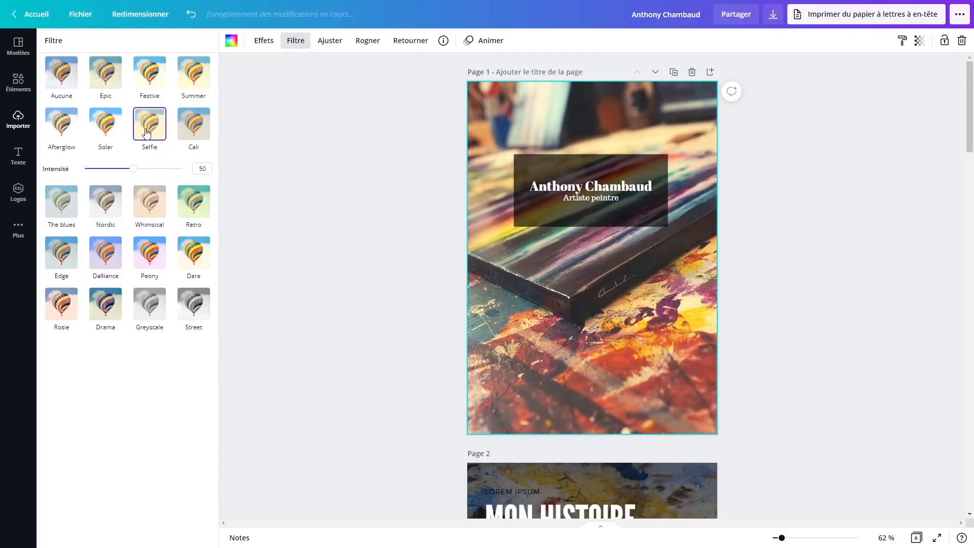
left_click(112, 133)
left_click(106, 73)
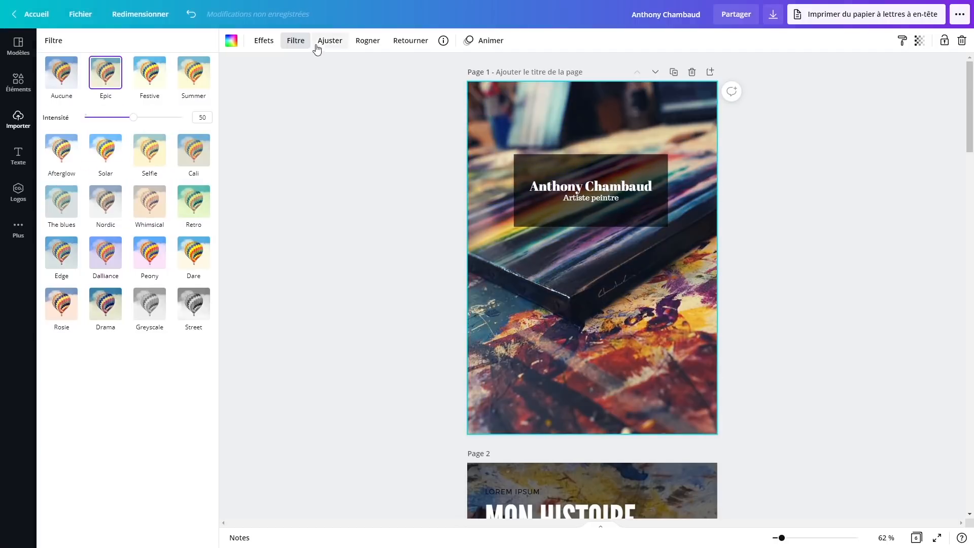
Brighten the cover photo, soften its contrast and sharpen it slightly
left_click(328, 41)
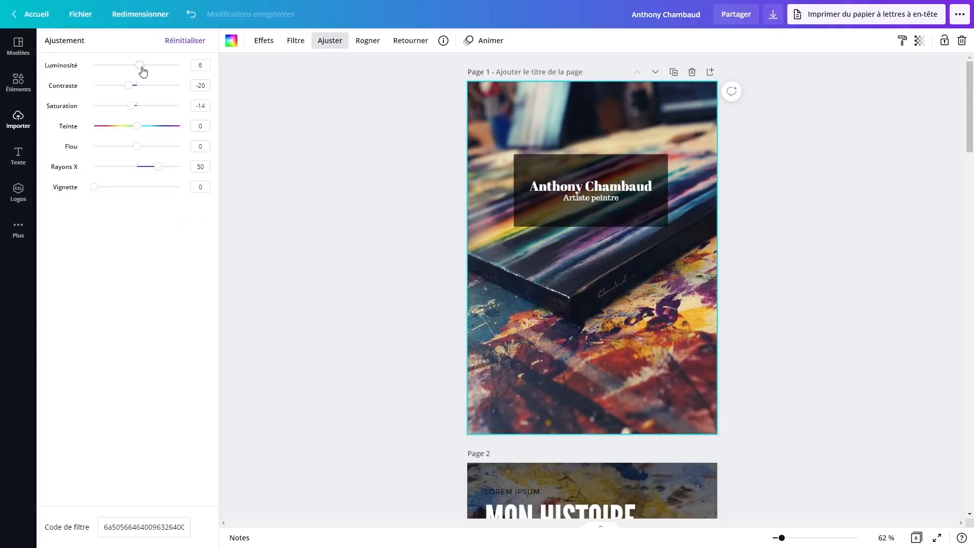
left_click_drag(140, 66, 147, 113)
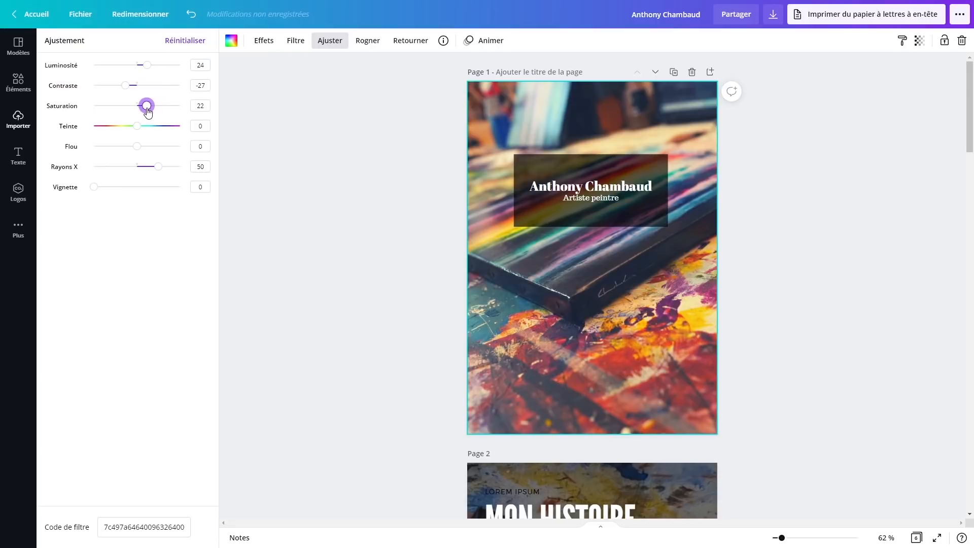
mouse_move(134, 147)
left_mouse_down()
mouse_move(175, 150)
mouse_move(130, 156)
left_mouse_up()
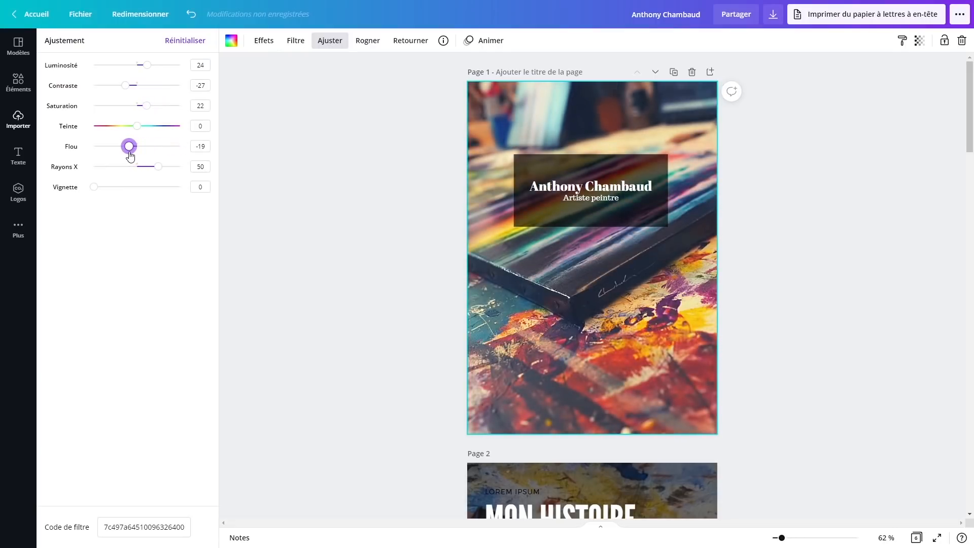
left_click(898, 321)
scroll(782, 341, "down", 3)
scroll(781, 343, "up", 3)
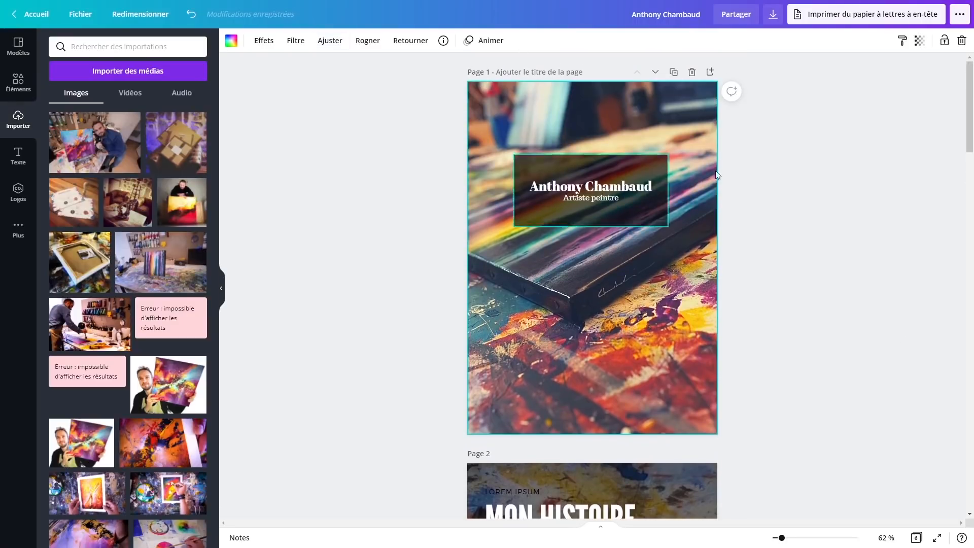
scroll(577, 366, "down", 20)
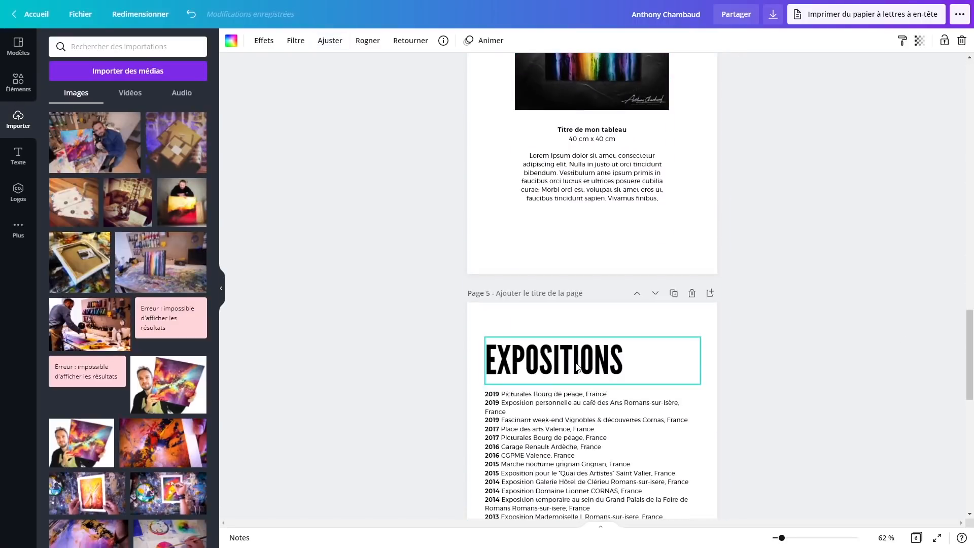
scroll(577, 365, "down", 10)
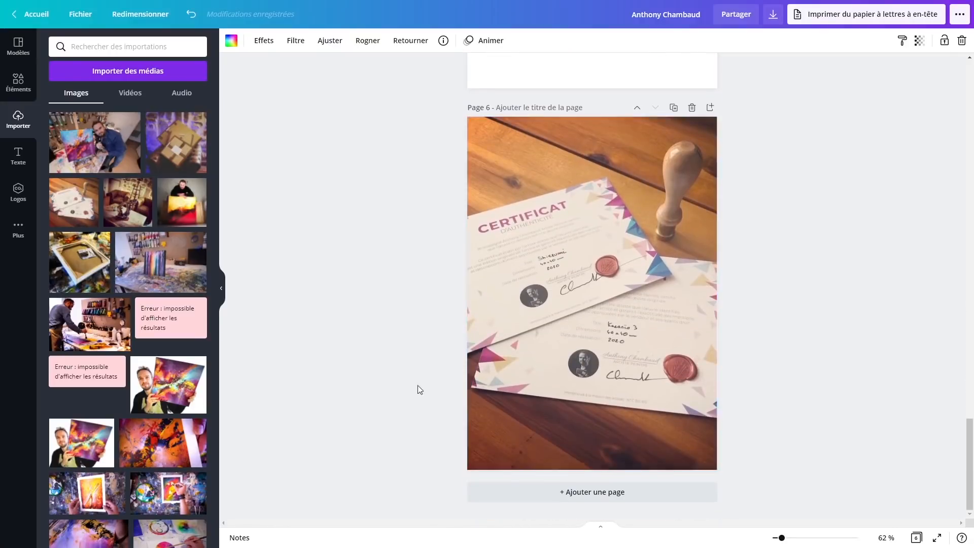
scroll(681, 453, "up", 20)
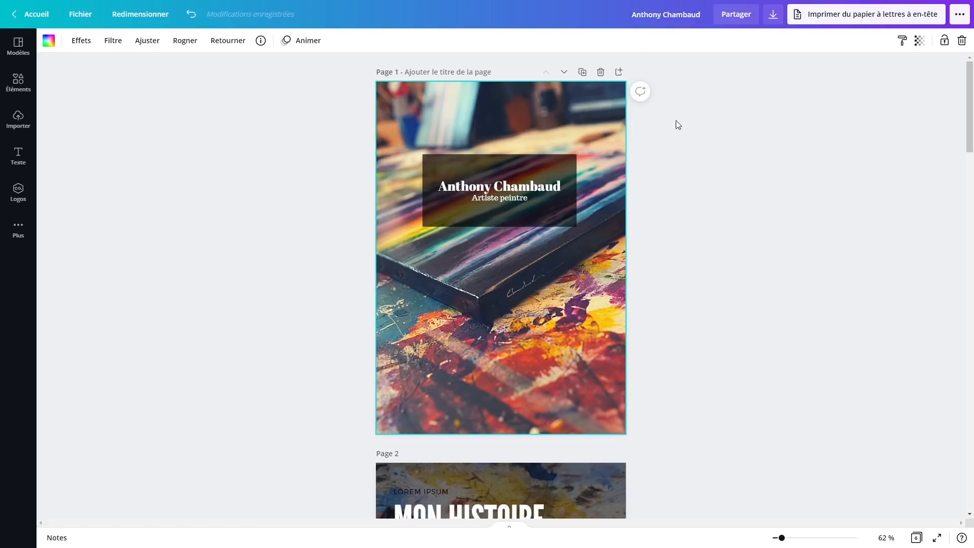
Download all 6 pages of the design as a PDF pour impression
left_click(772, 20)
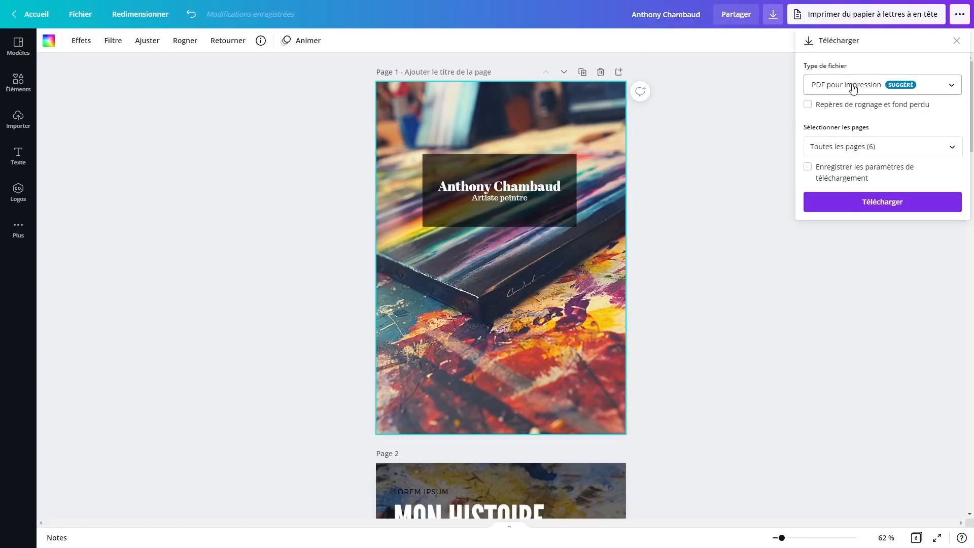
left_click(890, 88)
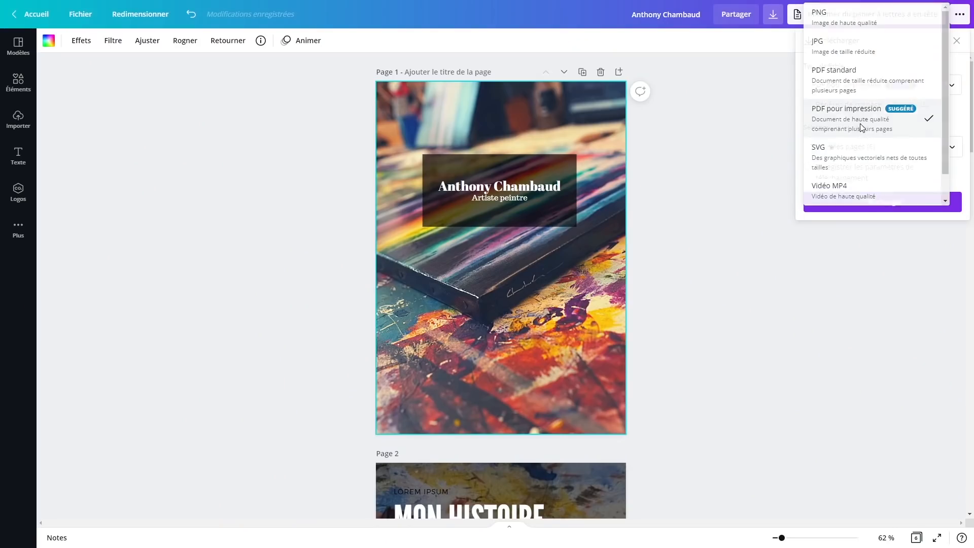
left_click(859, 123)
left_click(909, 148)
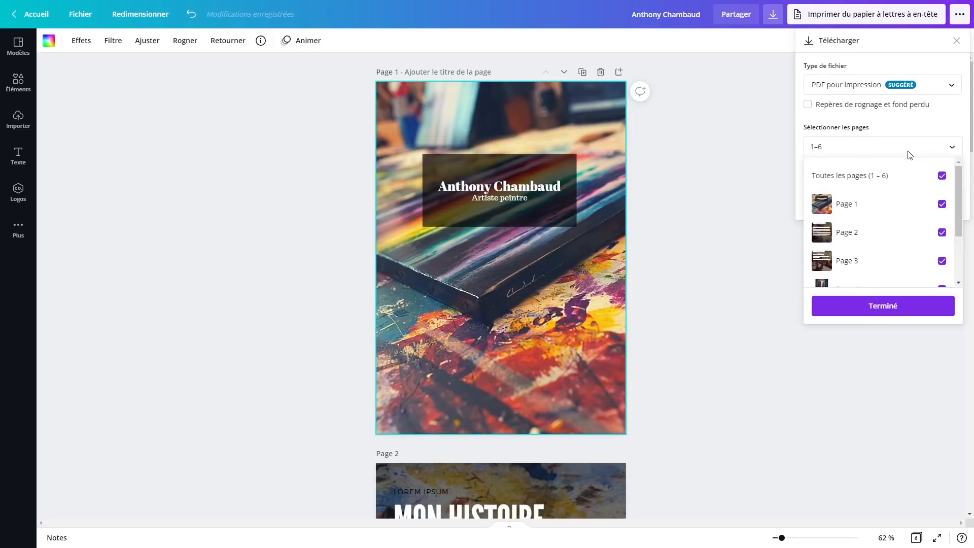
scroll(913, 206, "down", 3)
scroll(913, 206, "up", 3)
left_click(930, 147)
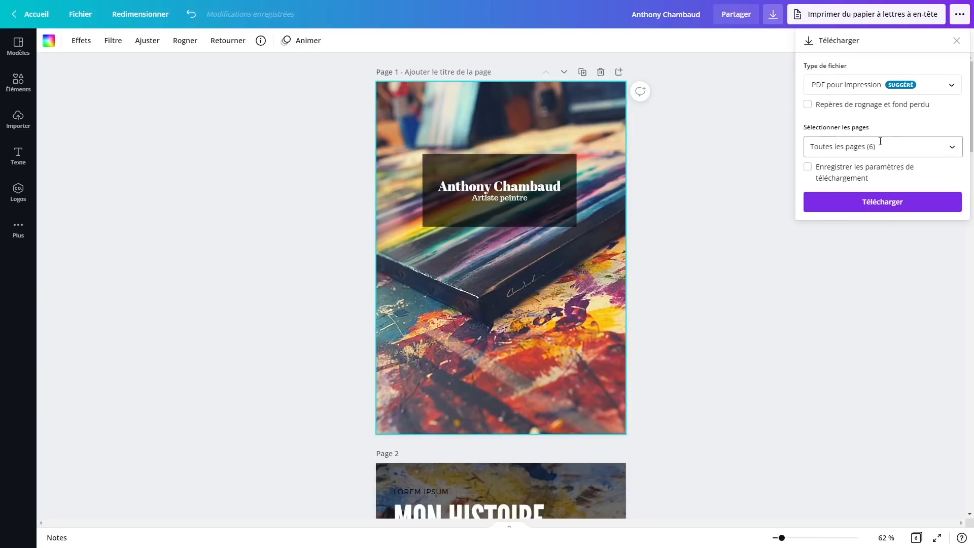
left_click(869, 208)
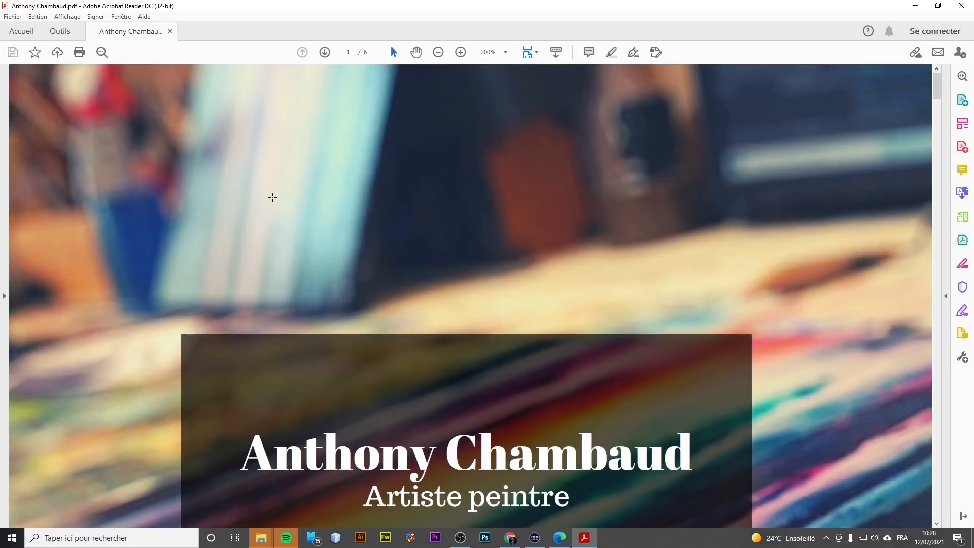
Scroll through the six pages of the exported PDF in Acrobat Reader to check them
scroll(326, 259, "down", 6)
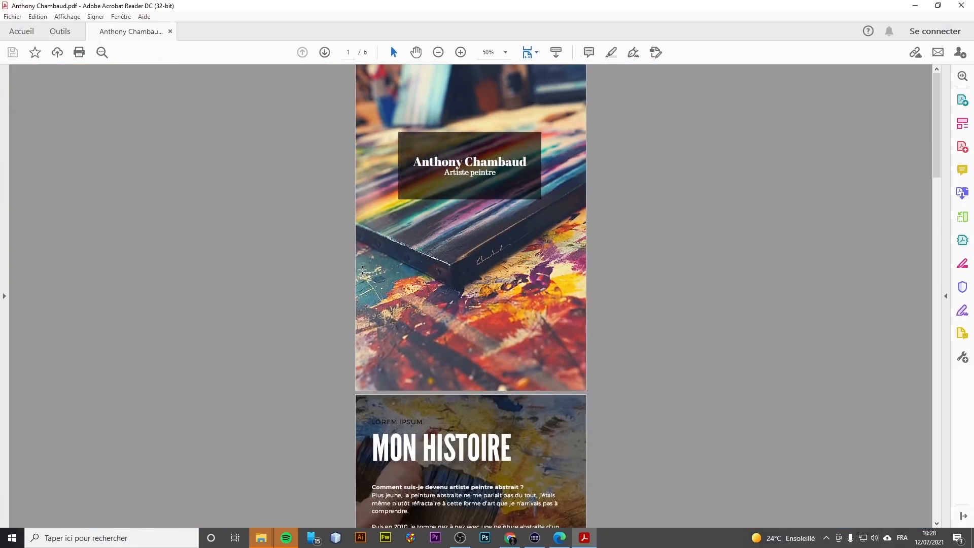
scroll(362, 268, "up", 2)
scroll(362, 269, "down", 5)
scroll(362, 269, "down", 20)
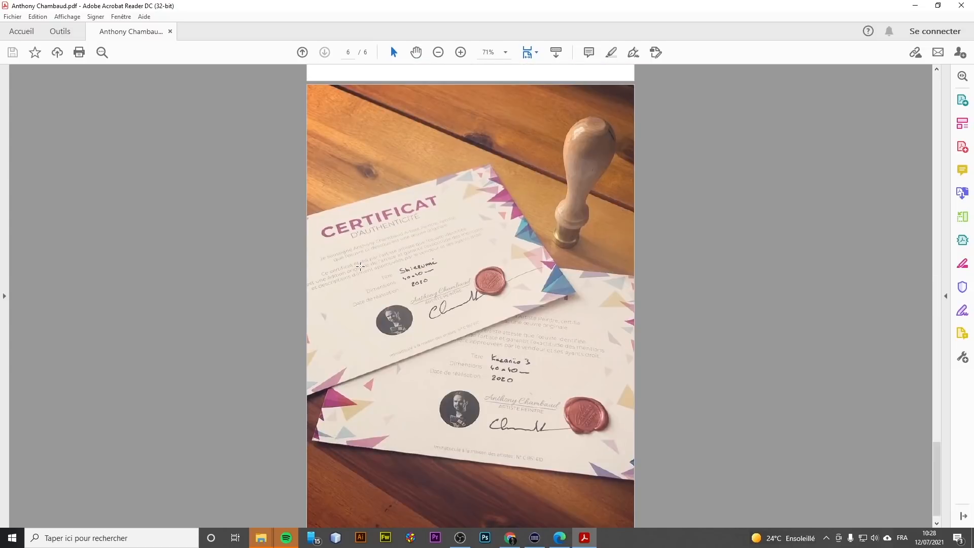
scroll(358, 267, "up", 4)
scroll(358, 265, "down", 5)
scroll(359, 265, "up", 20)
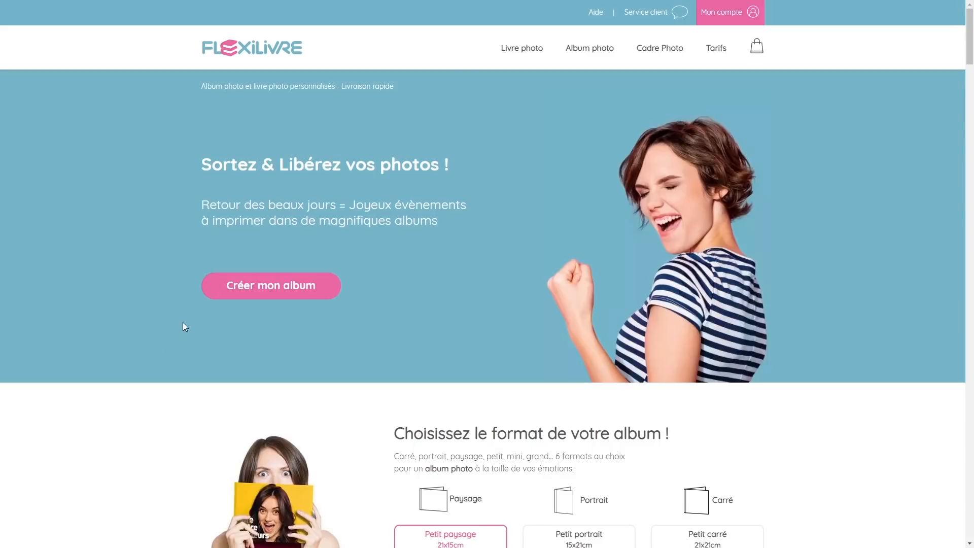
Upload the booklet PDF on Flexilivre's print-from-PDF page and convert it into a photo book
scroll(128, 148, "down", 10)
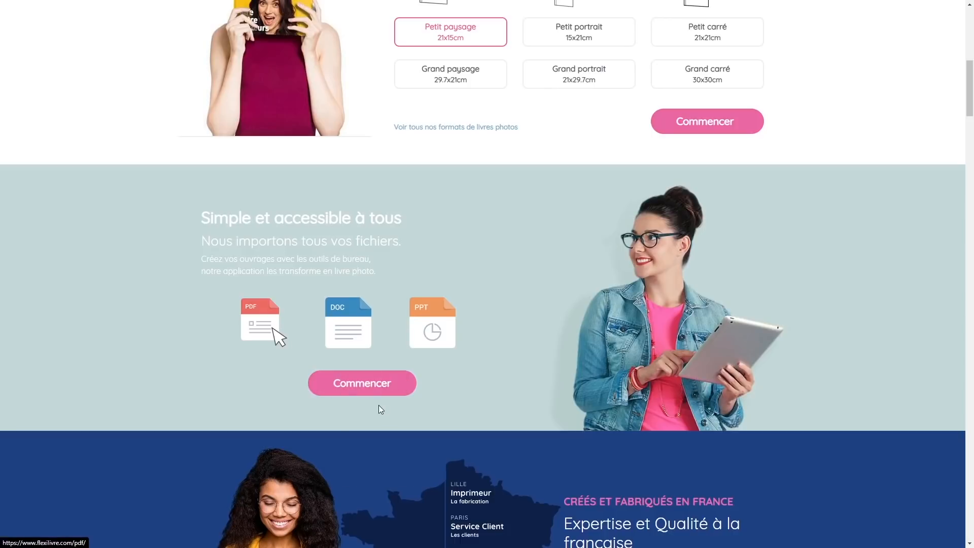
left_click(380, 392)
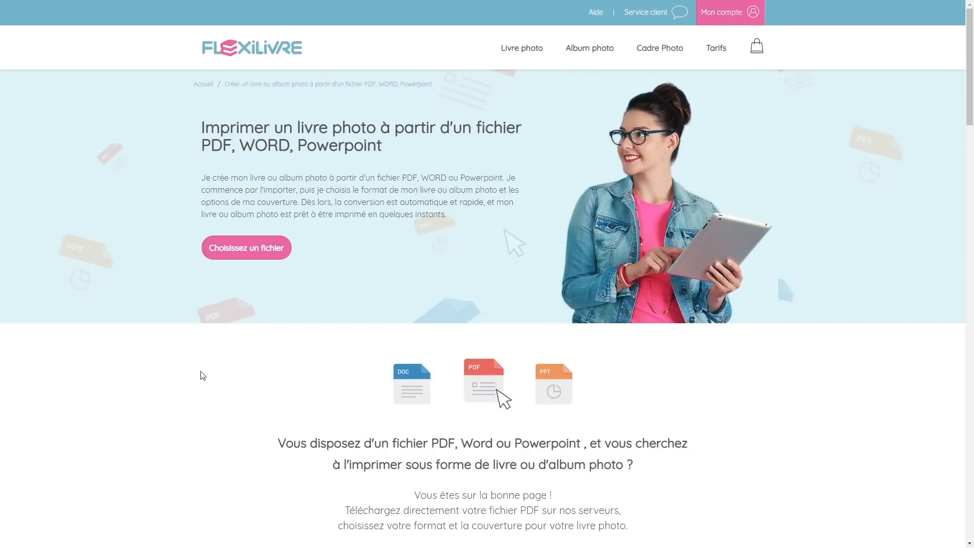
scroll(202, 375, "down", 3)
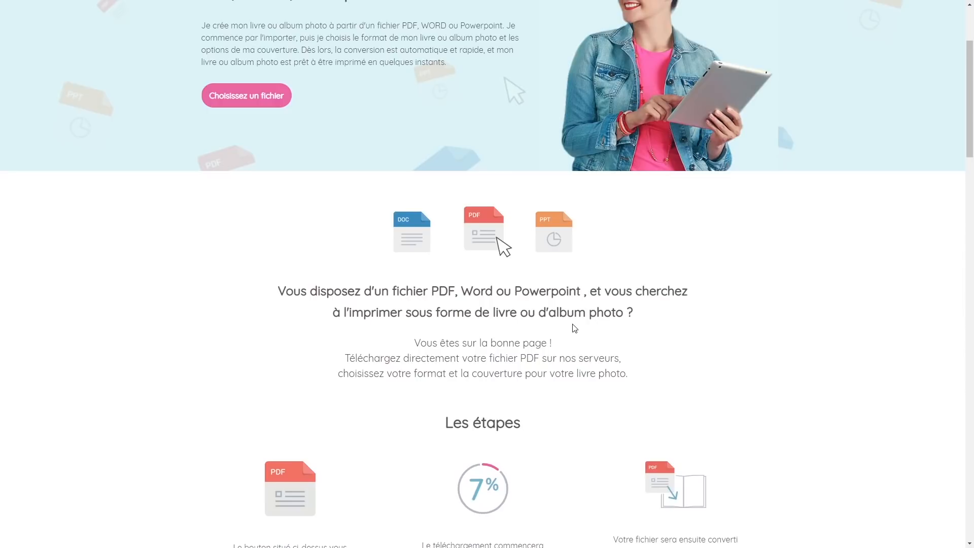
scroll(402, 304, "down", 2)
scroll(412, 319, "down", 4)
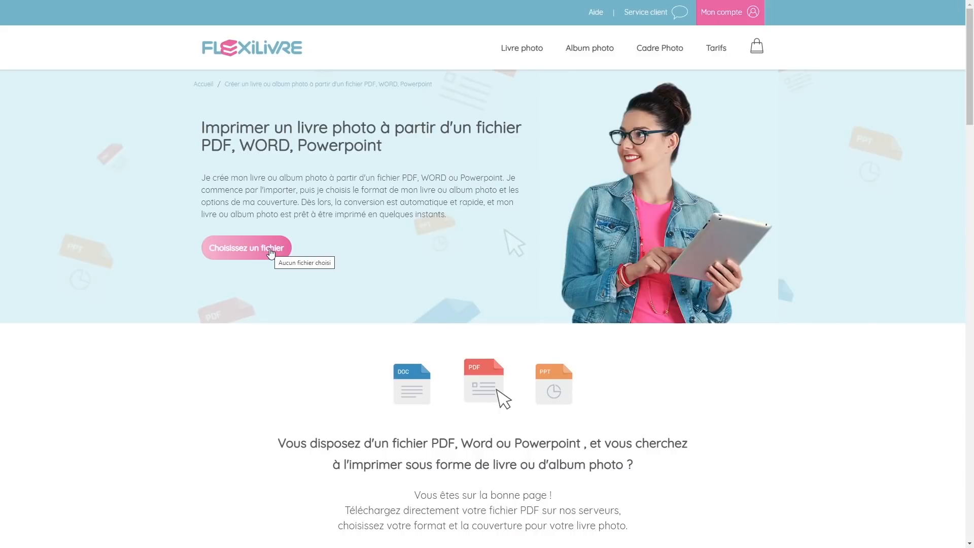
left_click(271, 253)
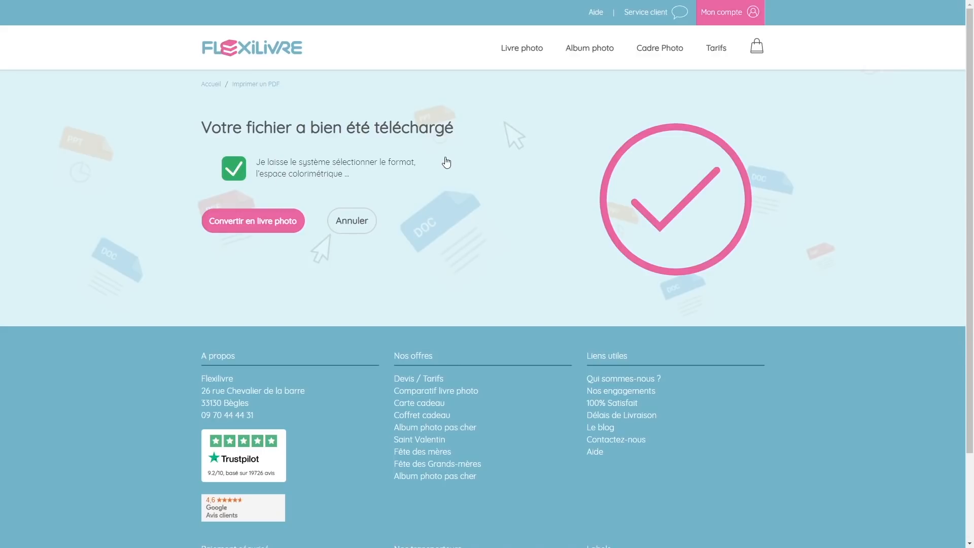
left_click(254, 228)
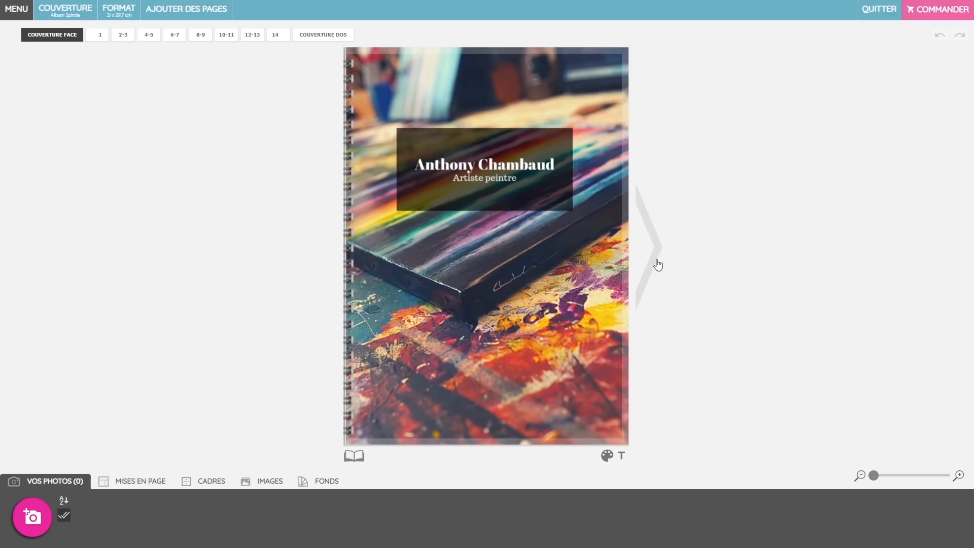
left_click(658, 265)
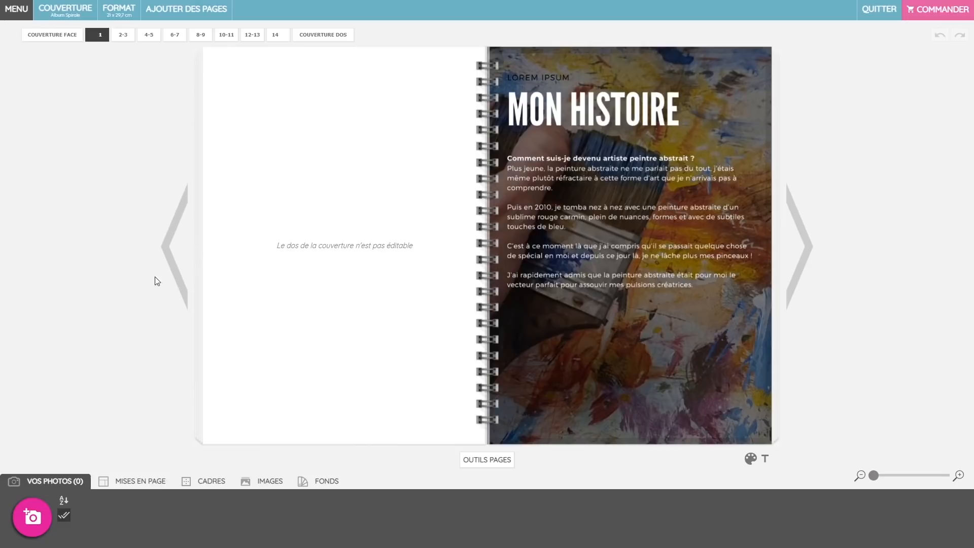
Pick the Couverture Rigide Illustrée instead of the spiral cover
left_click(166, 257)
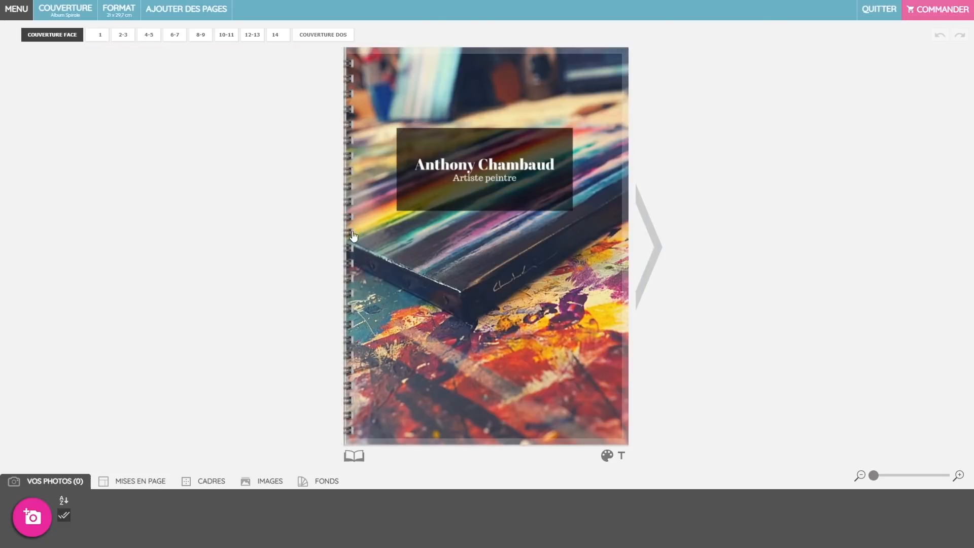
left_click(69, 19)
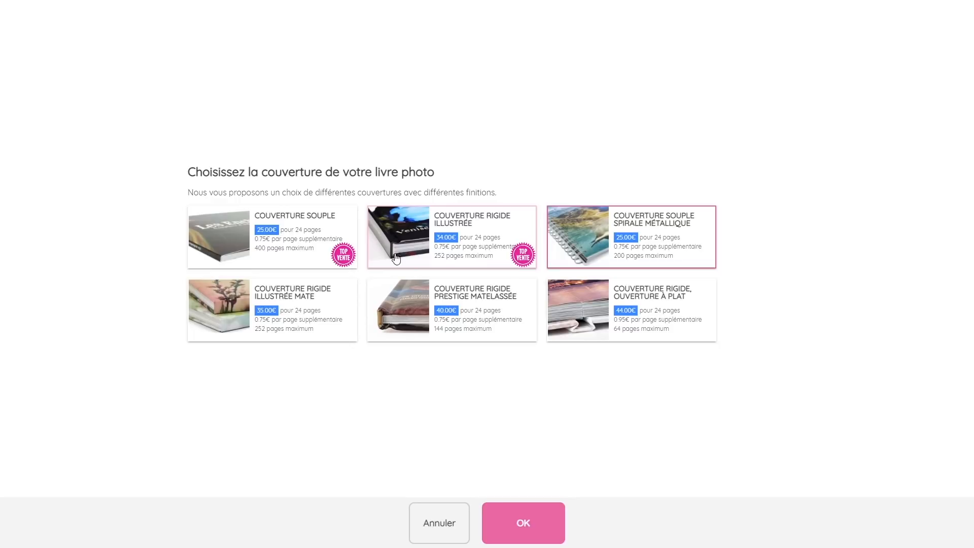
left_click(414, 231)
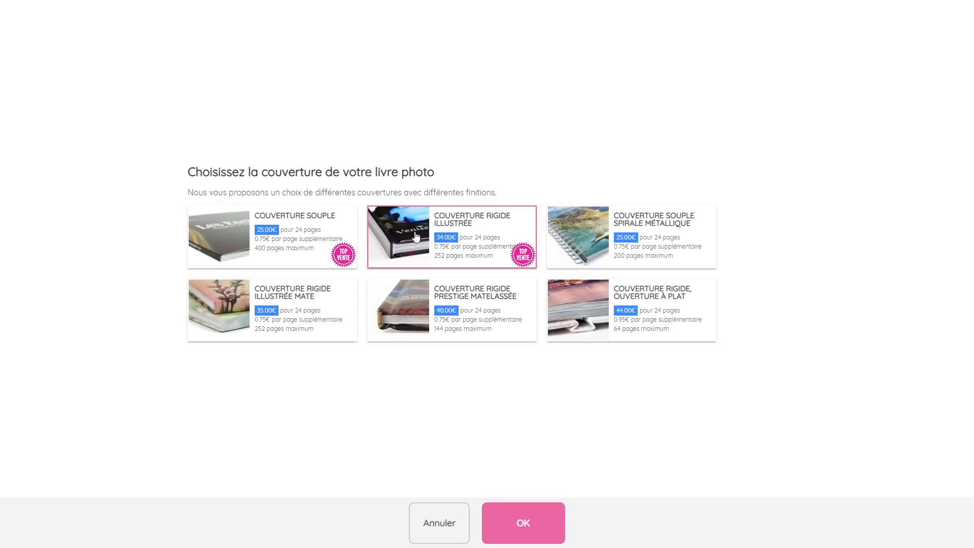
Confirm the rigid cover and enlarge the cover photo to 220 × 297 mm
left_click(530, 534)
left_click(602, 311)
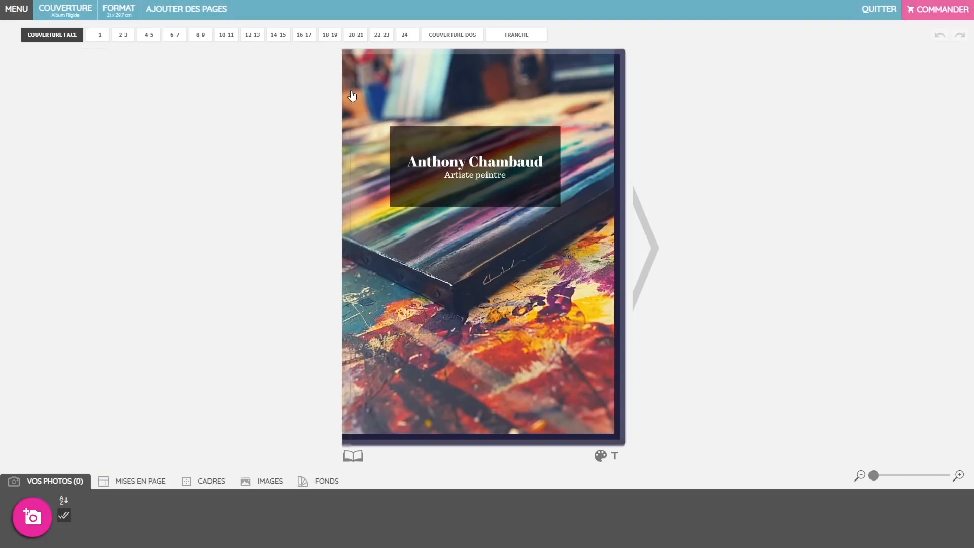
left_click(594, 385)
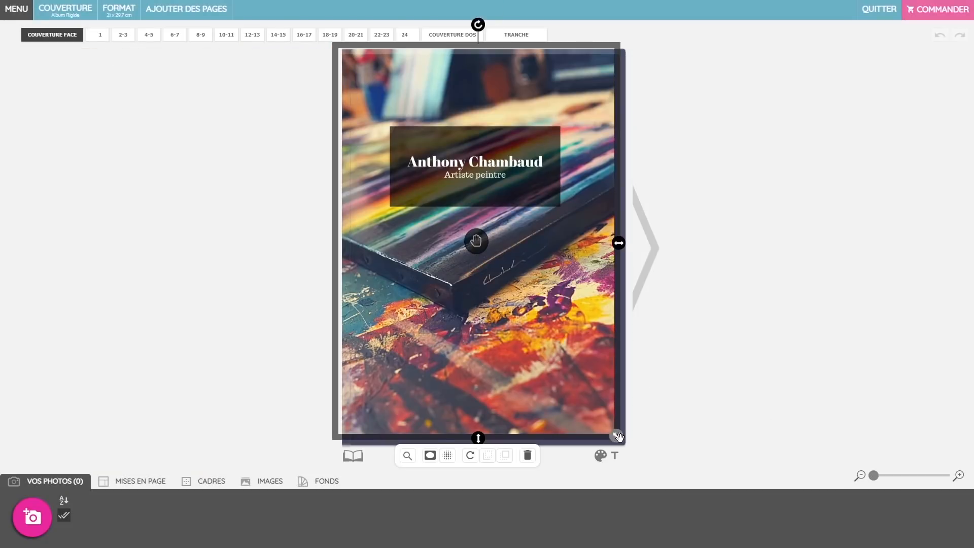
left_click(616, 76)
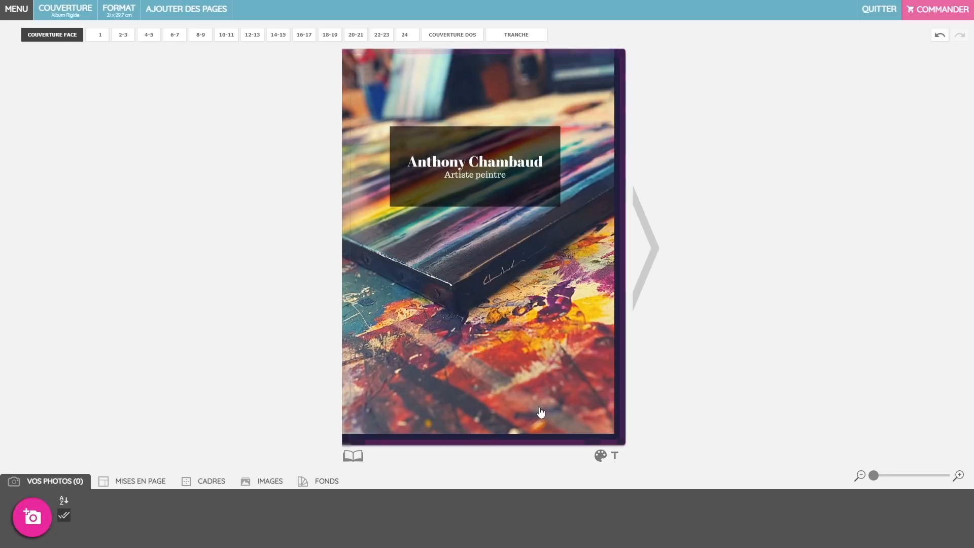
left_click(617, 431)
left_click_drag(617, 437, 629, 449)
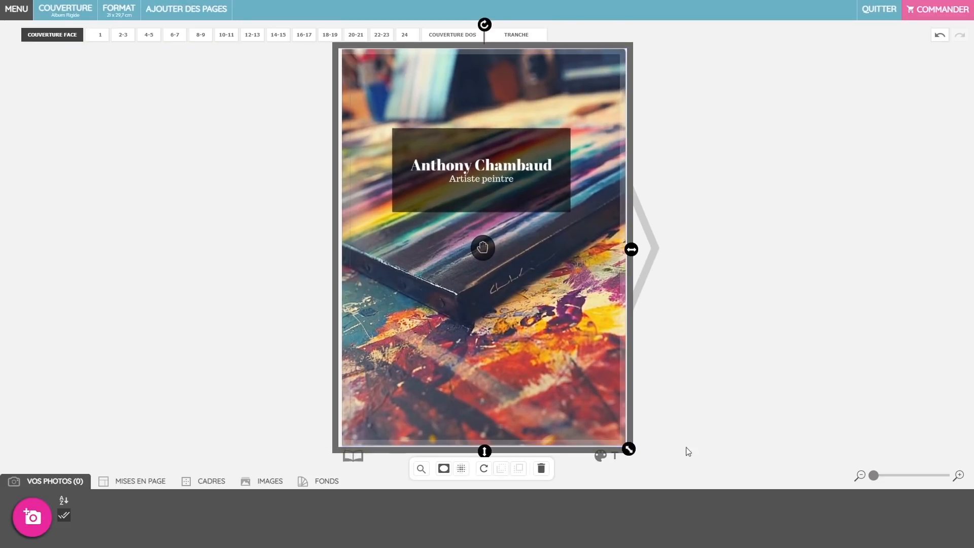
left_click(728, 411)
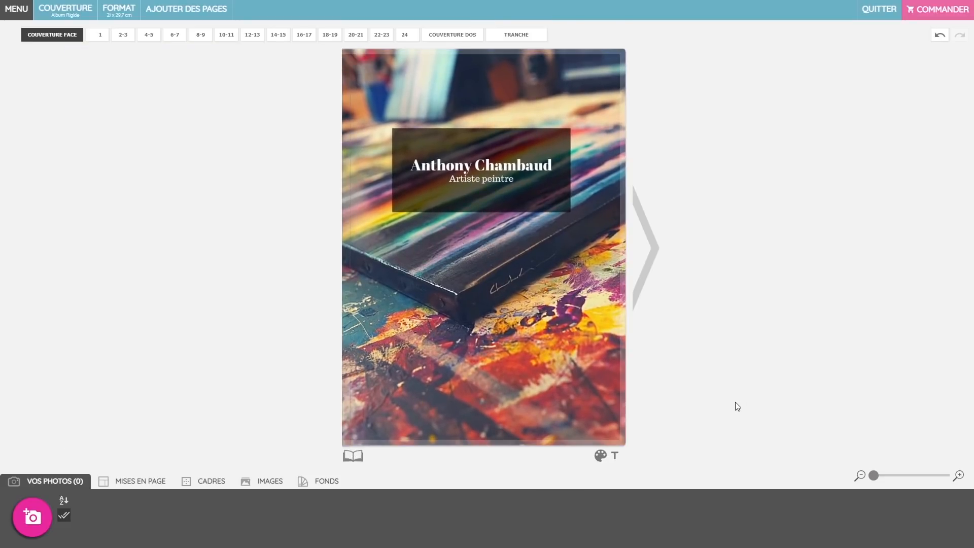
Page through the MON HISTOIRE, MON ATELIER and EXPOSITIONS spreads, then begin ordering the book
left_click(651, 257)
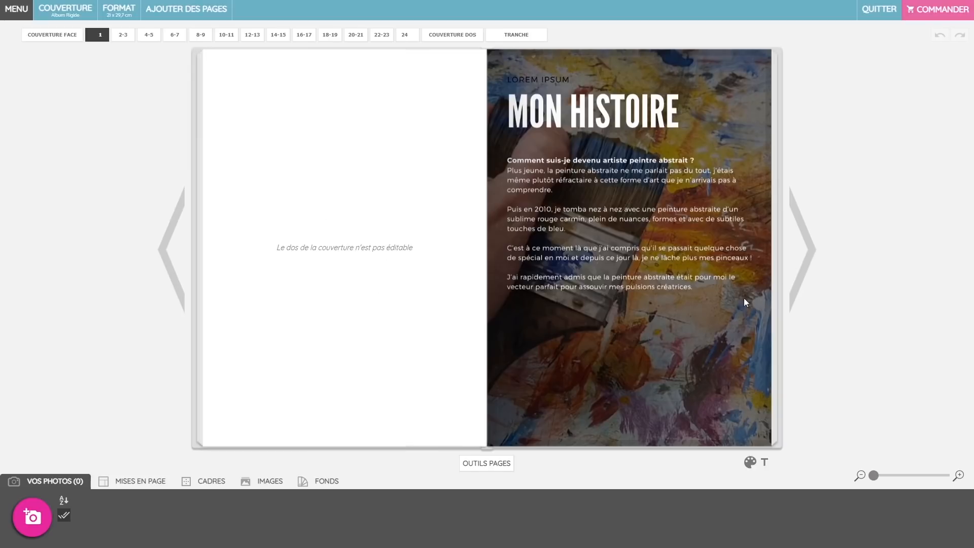
left_click(809, 241)
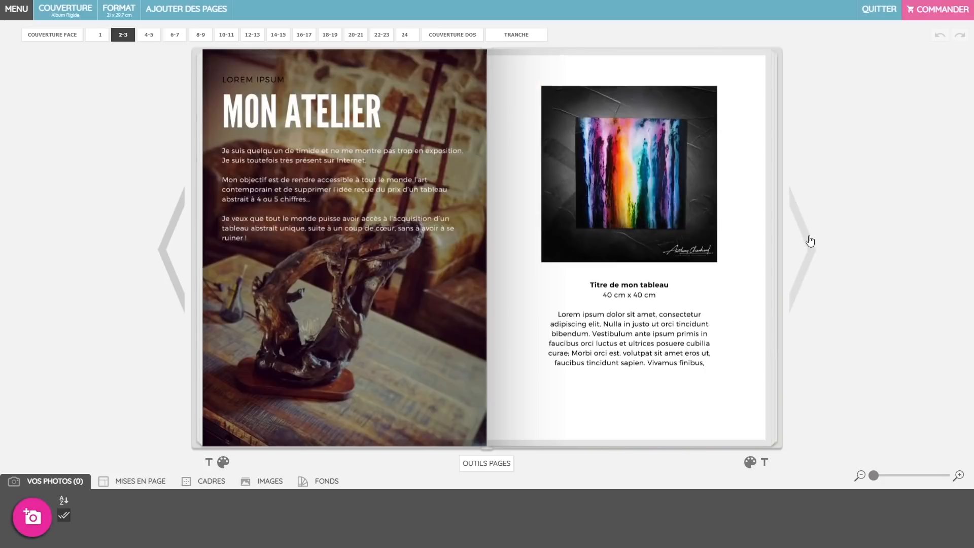
left_click(810, 241)
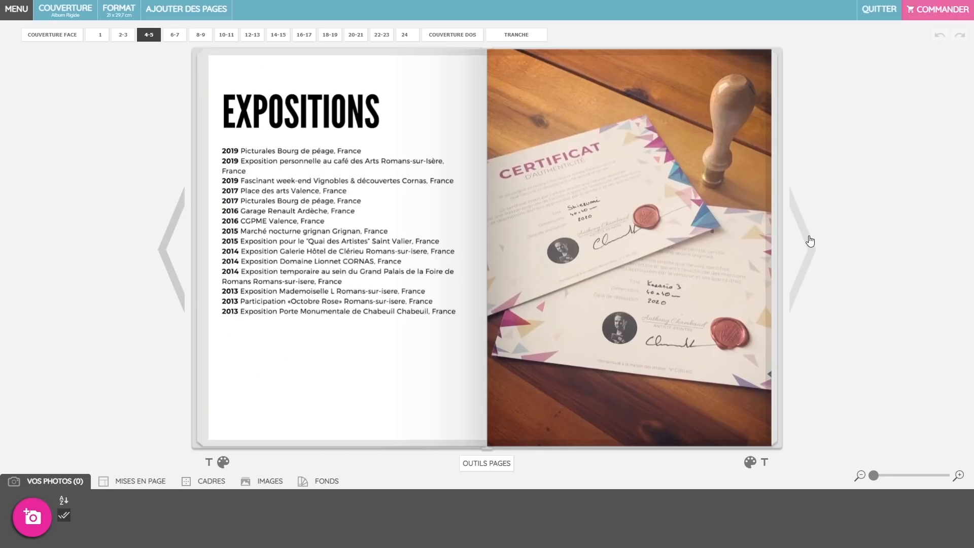
left_click(160, 258)
left_click(161, 258)
left_click(815, 255)
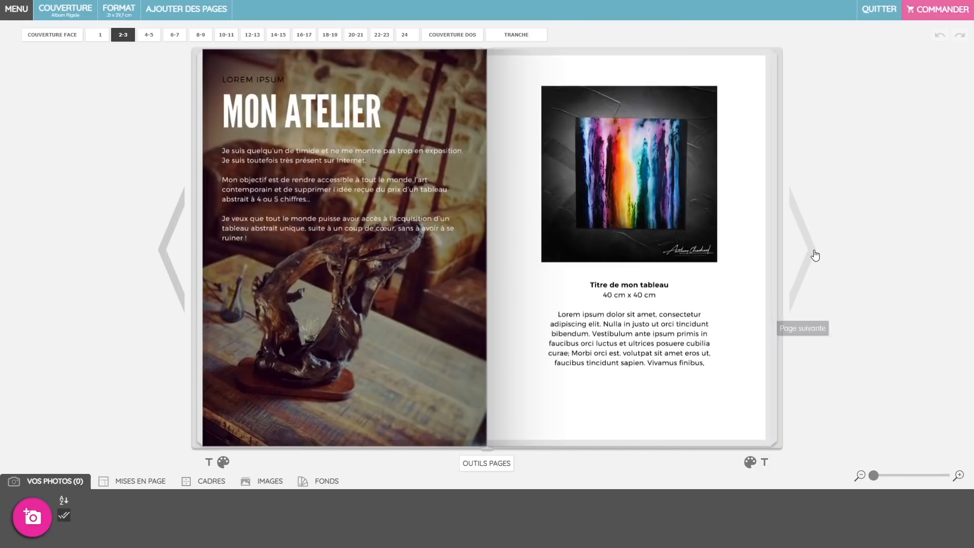
left_click(813, 255)
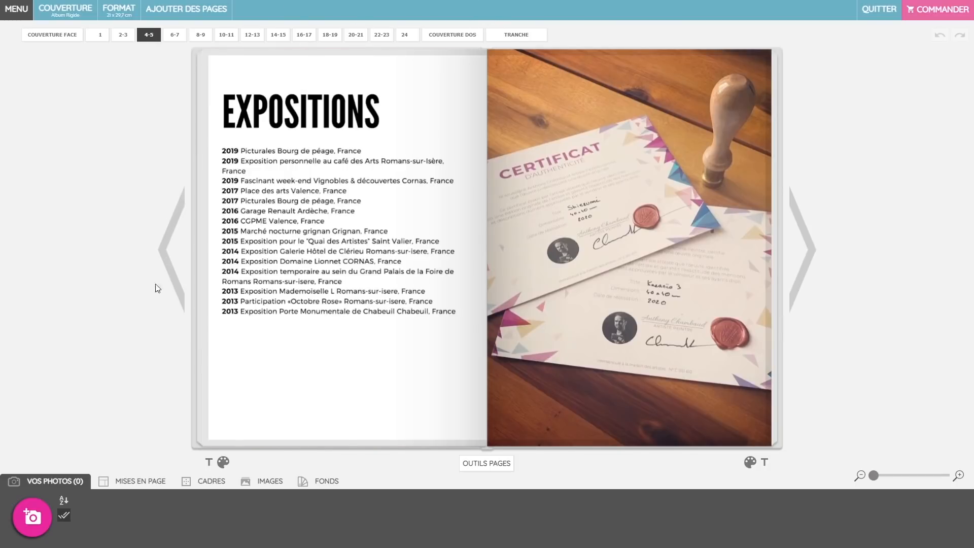
left_click(171, 253)
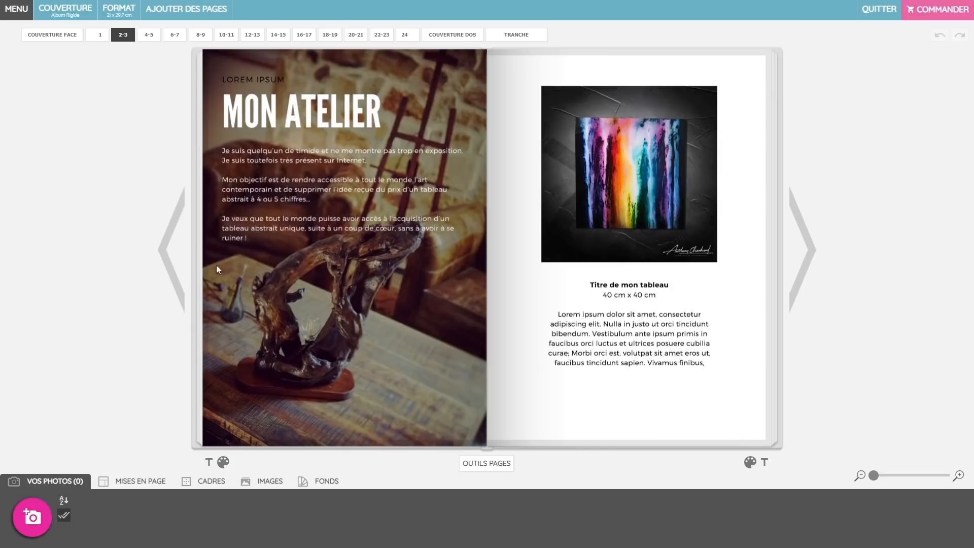
left_click(182, 254)
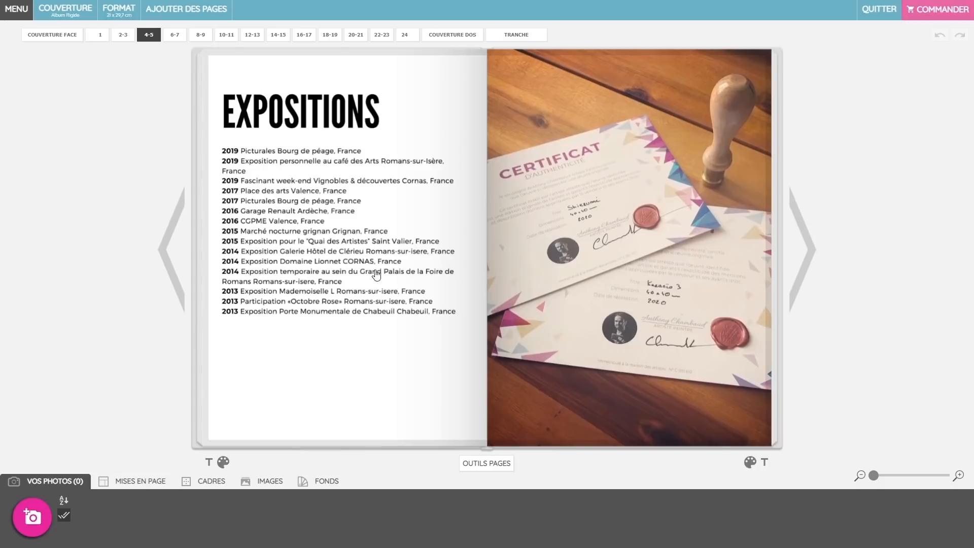
left_click(170, 267)
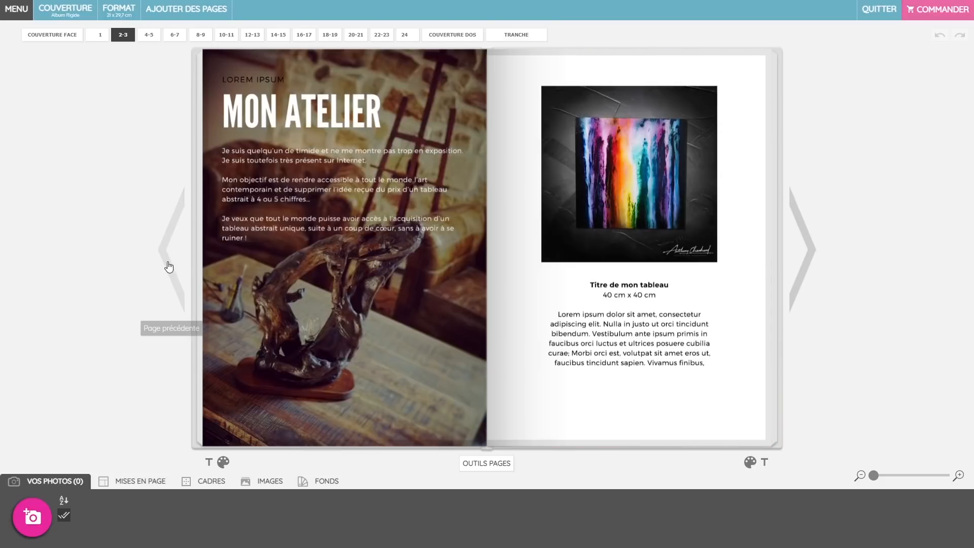
left_click(169, 267)
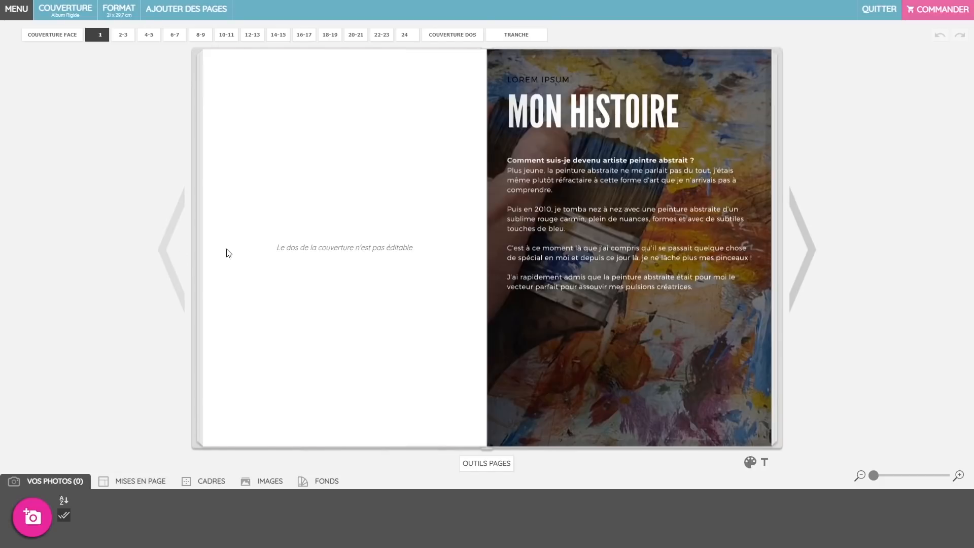
left_click(932, 18)
left_click(933, 18)
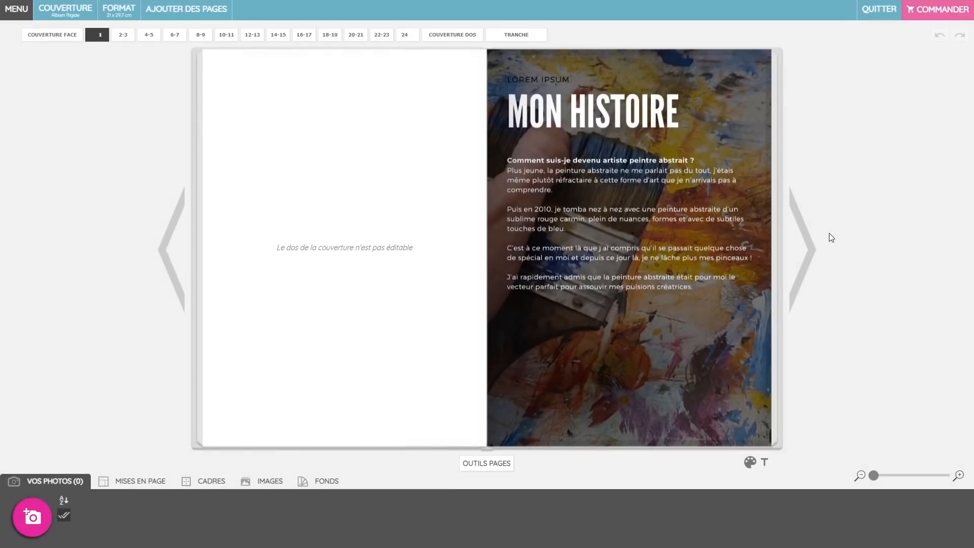